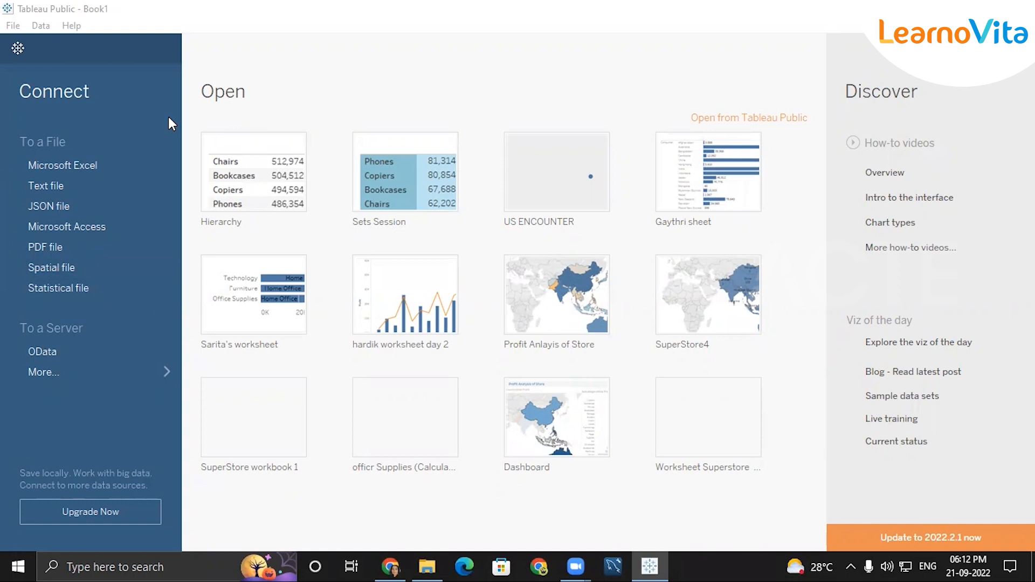
Start a Microsoft Excel connection to the Super Store Sales data workbook.
{"action": "left_click", "coordinate": [90, 160]}
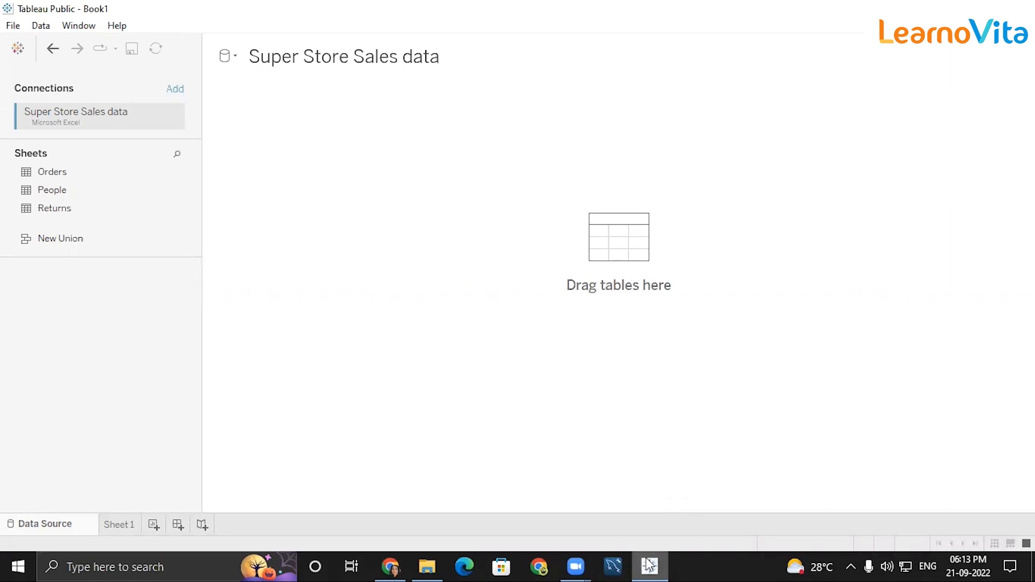
Add the Orders table to the canvas, then open Sheet 1 with Product Name selected.
{"action": "left_click_drag", "start_coordinate": [72, 170], "coordinate": [532, 183]}
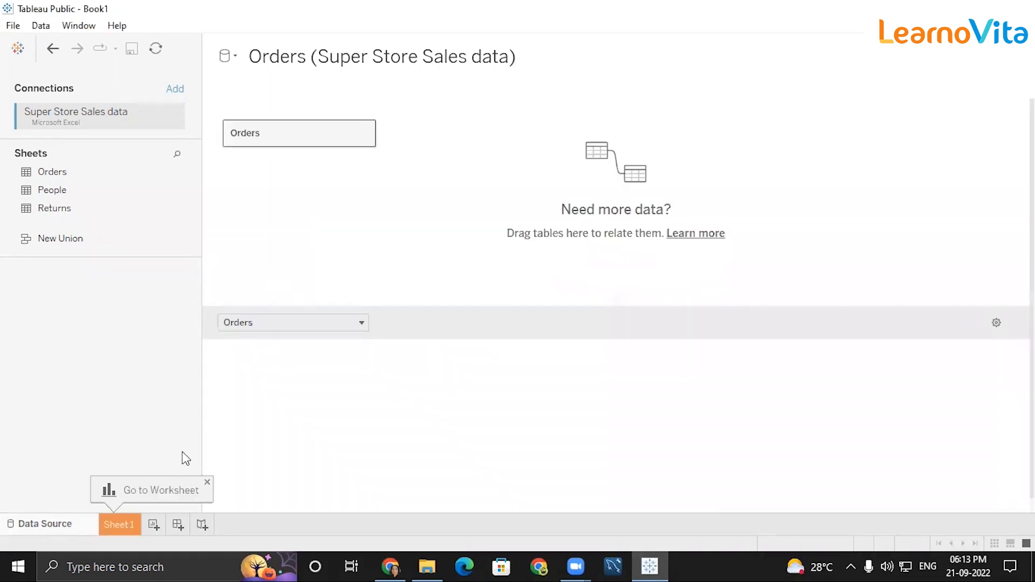
{"action": "left_click", "coordinate": [129, 532]}
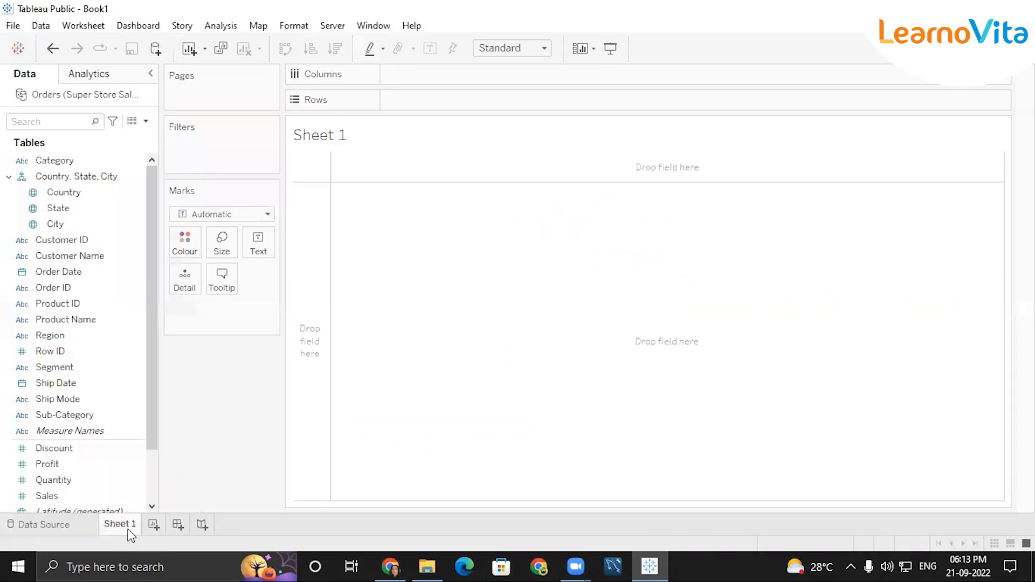
{"action": "left_click", "coordinate": [81, 321]}
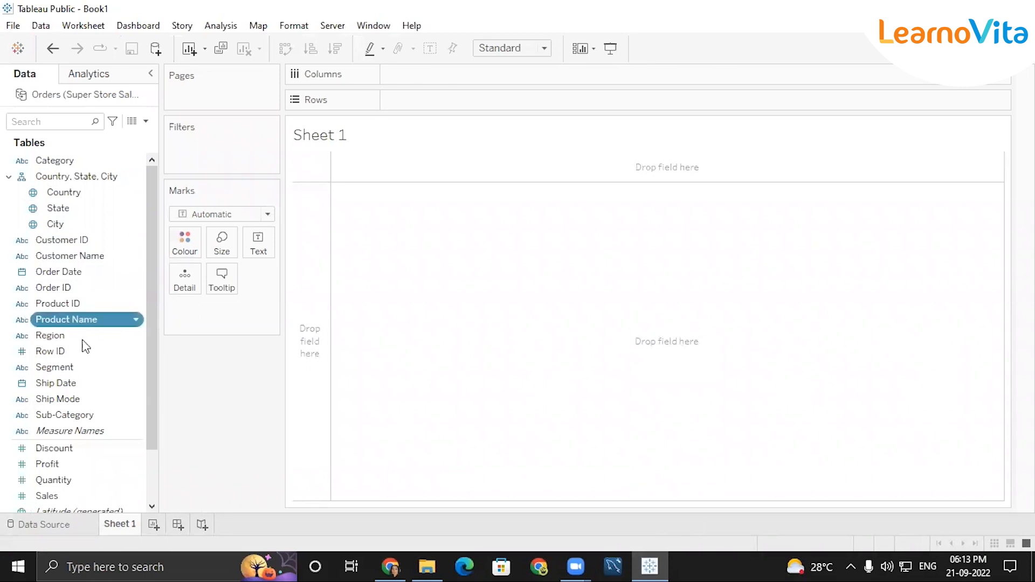
Add SUM(Sales) beside each Product Name row and browse the 1913-product list.
{"action": "double_click", "coordinate": [67, 497]}
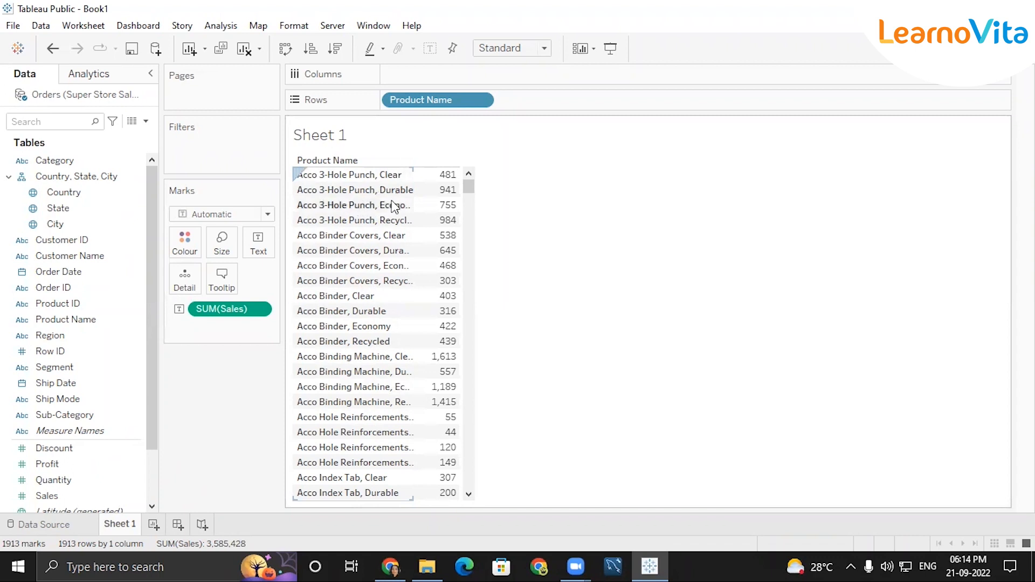
{"action": "left_click", "coordinate": [467, 212]}
{"action": "left_click", "coordinate": [468, 214]}
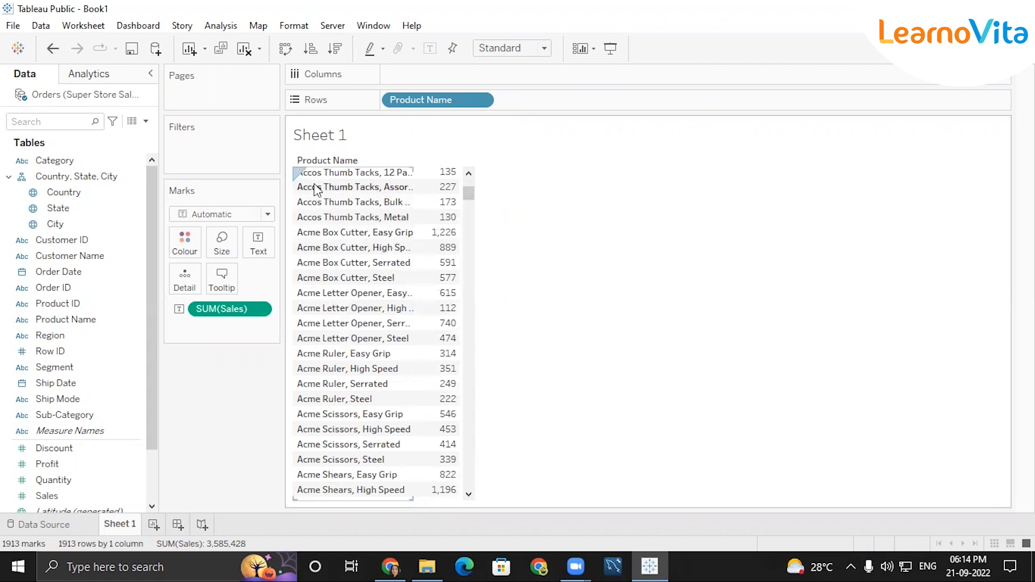
{"action": "mouse_move", "coordinate": [457, 191]}
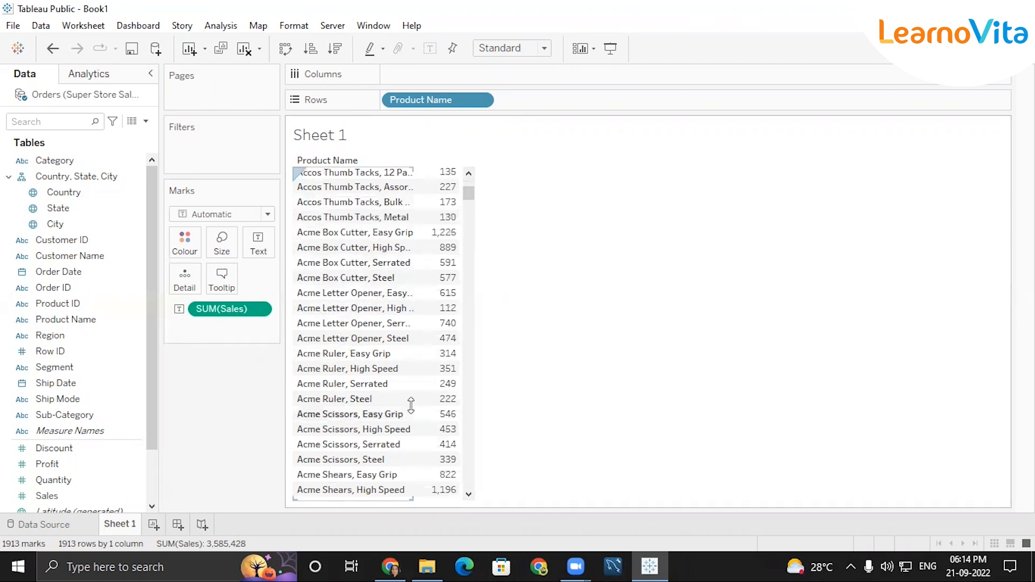
{"action": "scroll", "coordinate": [475, 350], "scroll_direction": "down", "scroll_amount": 5}
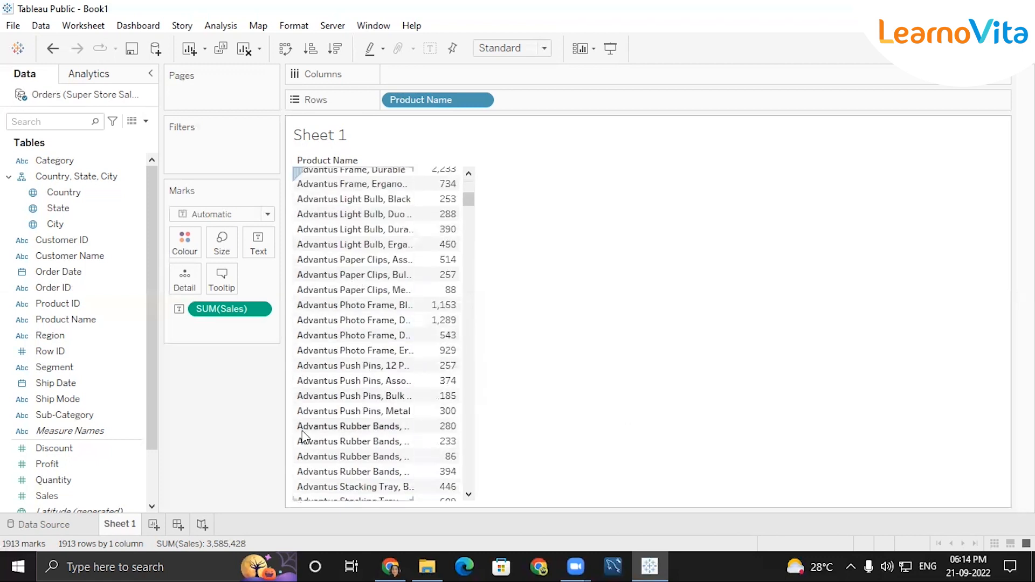
{"action": "mouse_move", "coordinate": [425, 416]}
{"action": "scroll", "coordinate": [425, 416], "scroll_direction": "up", "scroll_amount": 5}
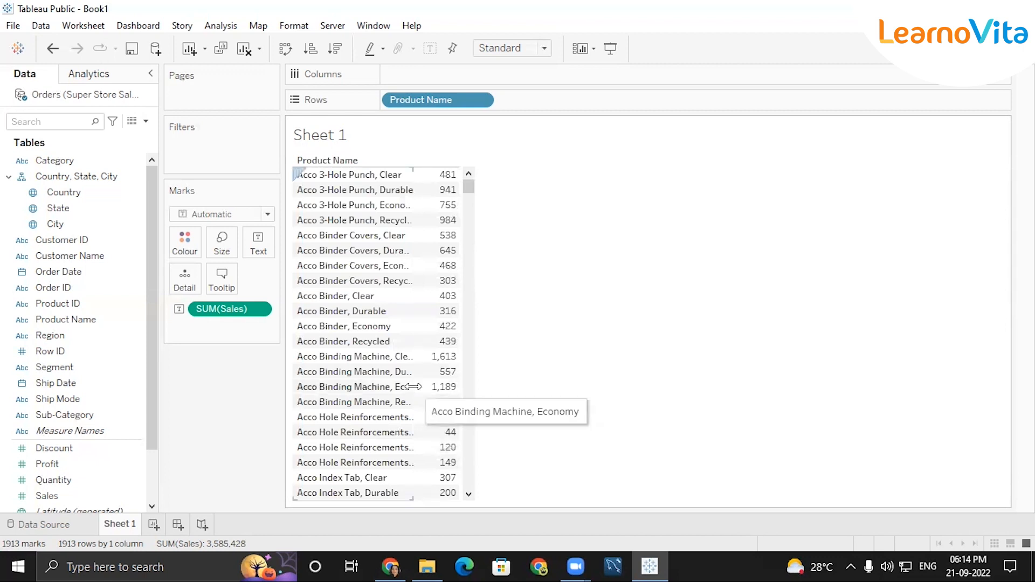
{"action": "mouse_move", "coordinate": [450, 359]}
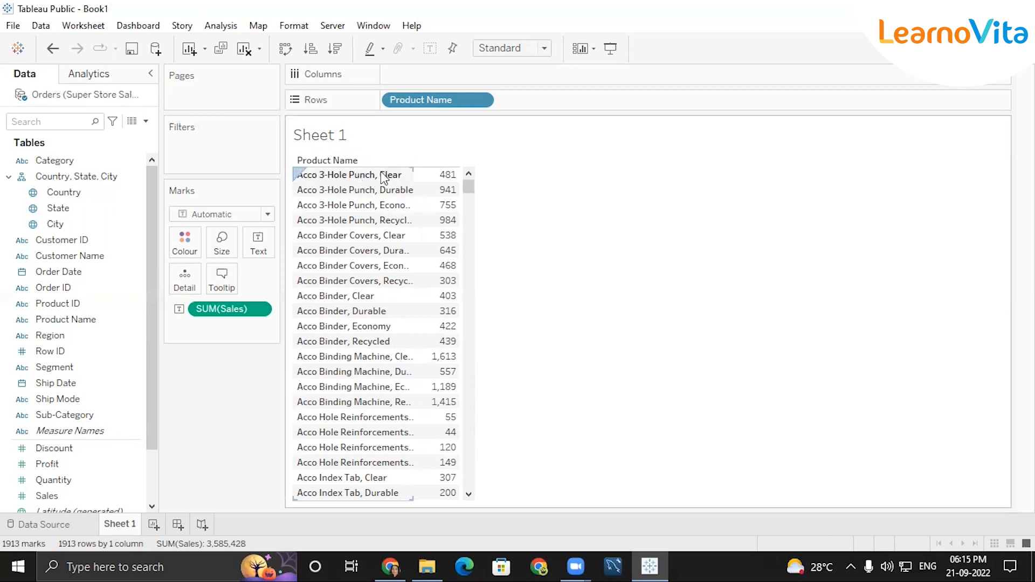
Try keeping only Acco 3-Hole Punch, Clear, then undo that filter.
{"action": "left_click_drag", "start_coordinate": [296, 170], "coordinate": [469, 192]}
{"action": "left_click", "coordinate": [431, 196]}
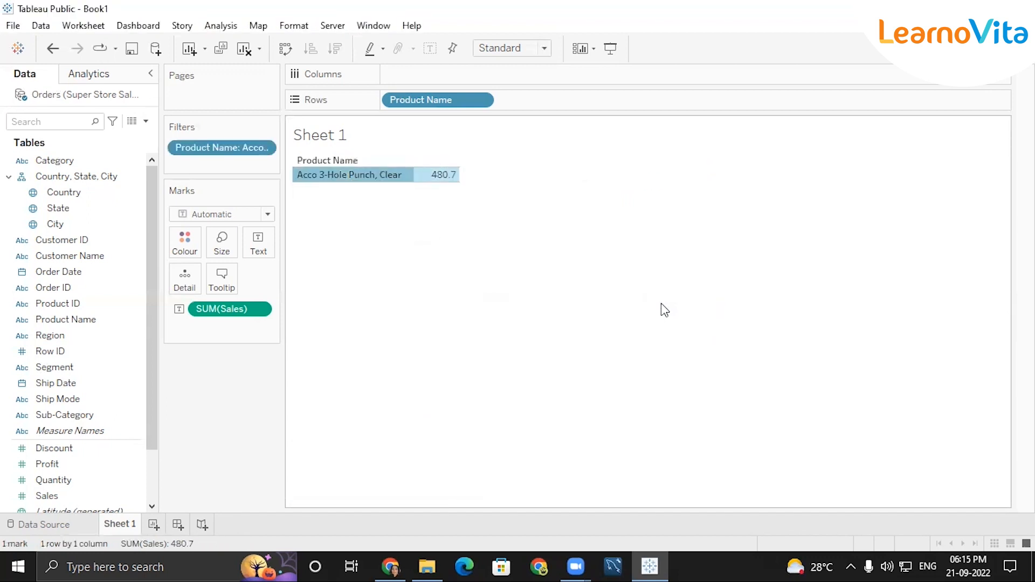
{"action": "key", "text": "ctrl+z"}
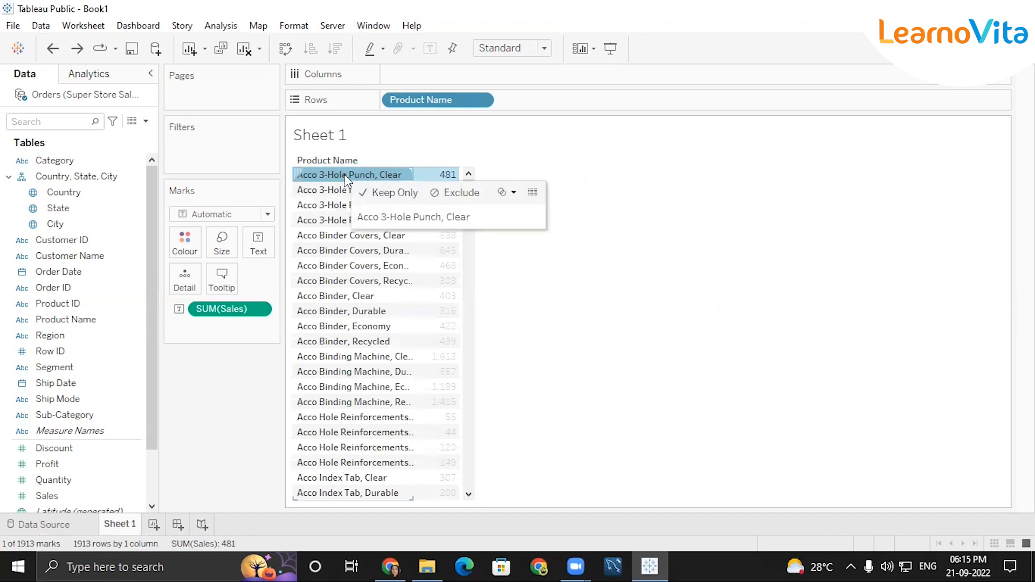
Keep only the 23 Acco products through Acco Index Tab, Economy, undoing a trial grouping.
{"action": "left_click", "coordinate": [468, 494]}
{"action": "left_click", "coordinate": [468, 495]}
{"action": "left_click", "coordinate": [468, 495]}
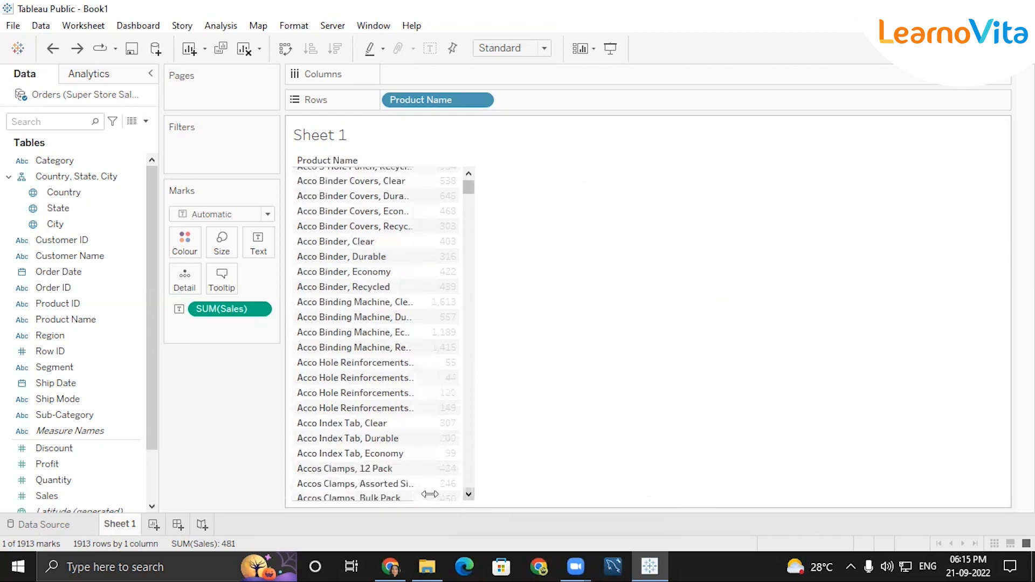
{"action": "left_click", "coordinate": [305, 456], "text": "shift"}
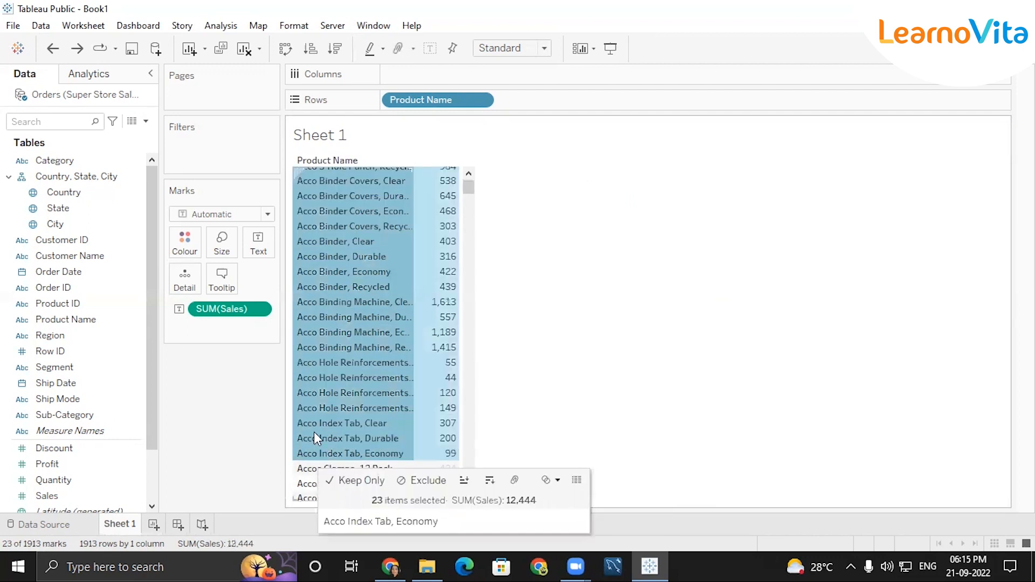
{"action": "mouse_move", "coordinate": [333, 454]}
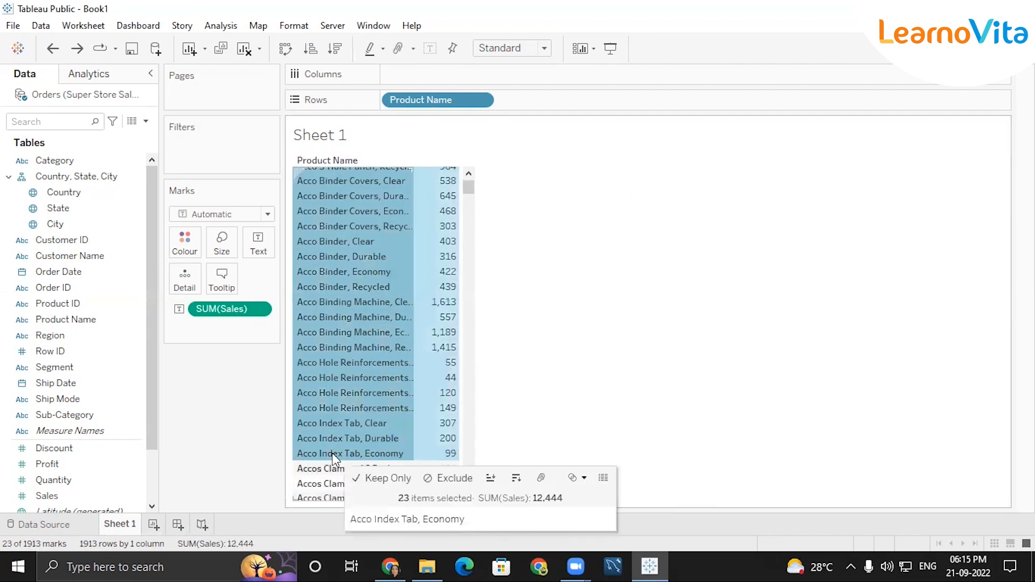
{"action": "left_click", "coordinate": [364, 542]}
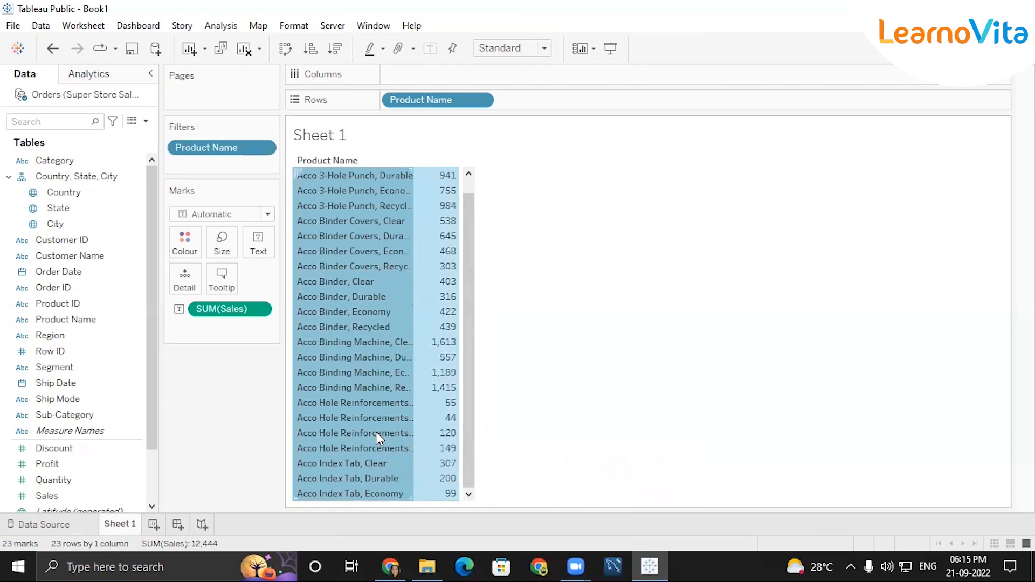
{"action": "mouse_move", "coordinate": [377, 432]}
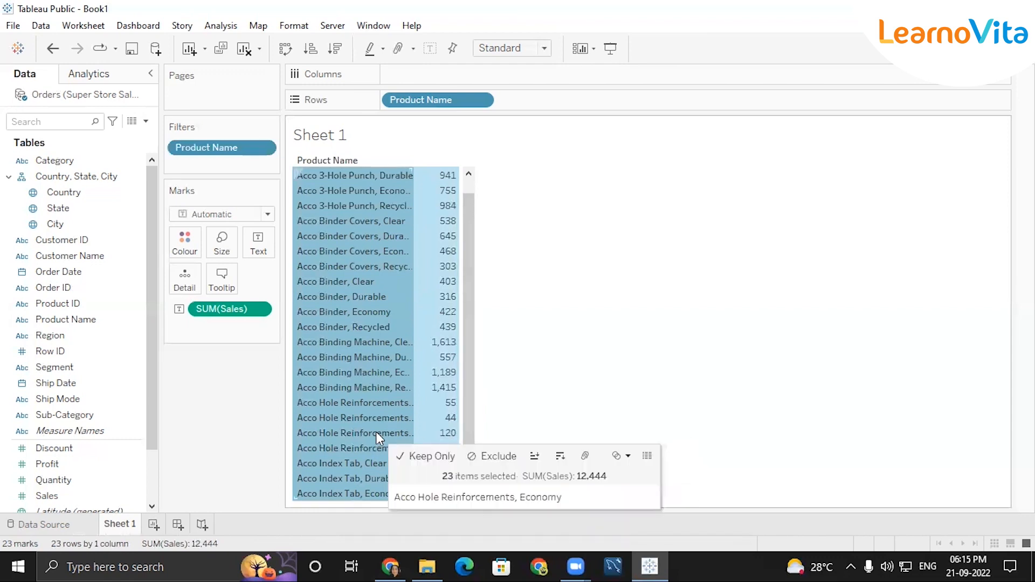
{"action": "left_click", "coordinate": [585, 459]}
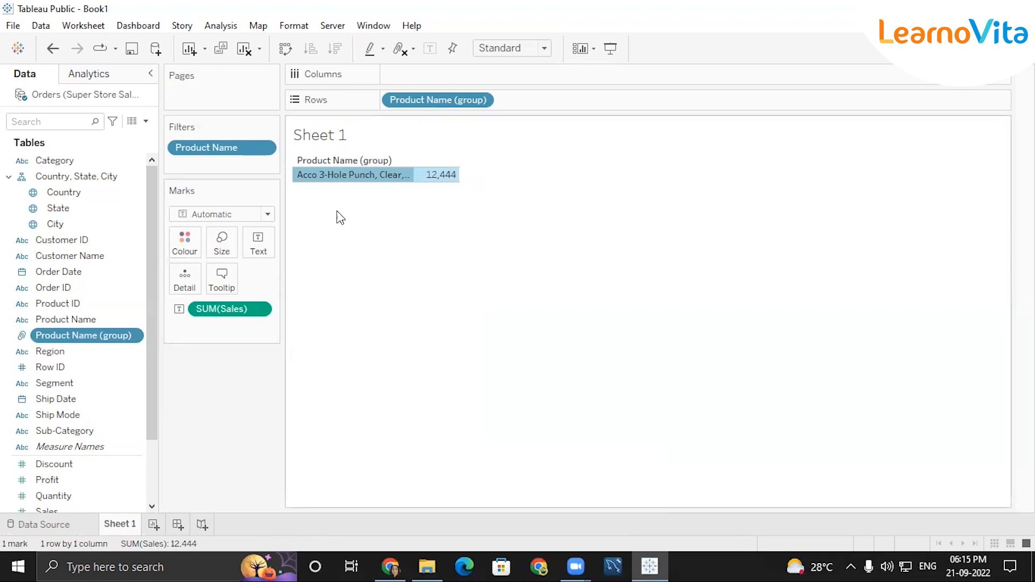
{"action": "key", "text": "ctrl+z"}
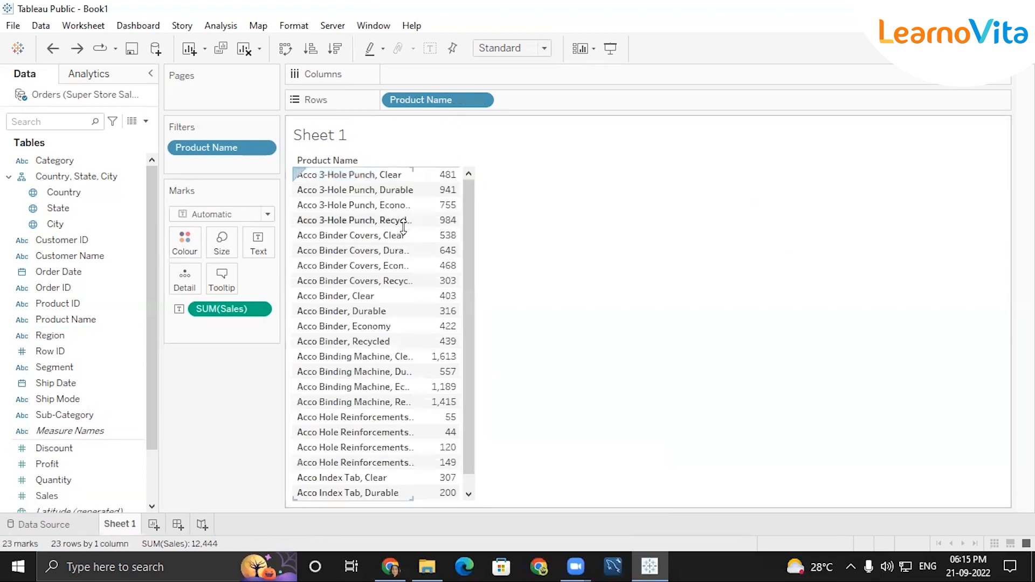
Undo the 23-product Acco filter so all products show again.
{"action": "right_click", "coordinate": [346, 282]}
{"action": "left_click", "coordinate": [464, 211]}
{"action": "key", "text": "ctrl+z"}
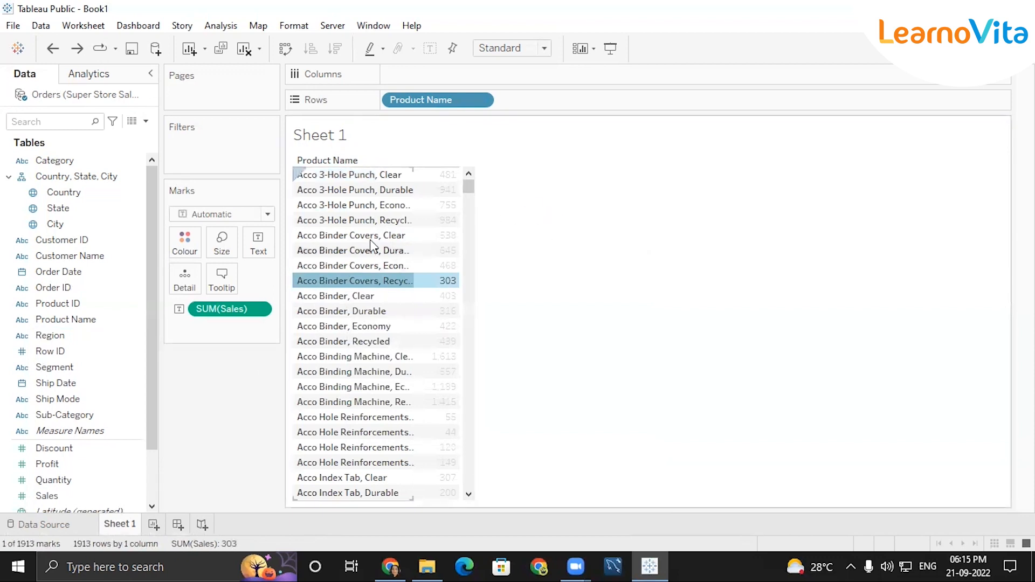
Group the 23 products from Acco 3-Hole Punch, Clear to Acco Index Tab, Economy.
{"action": "left_click", "coordinate": [314, 178]}
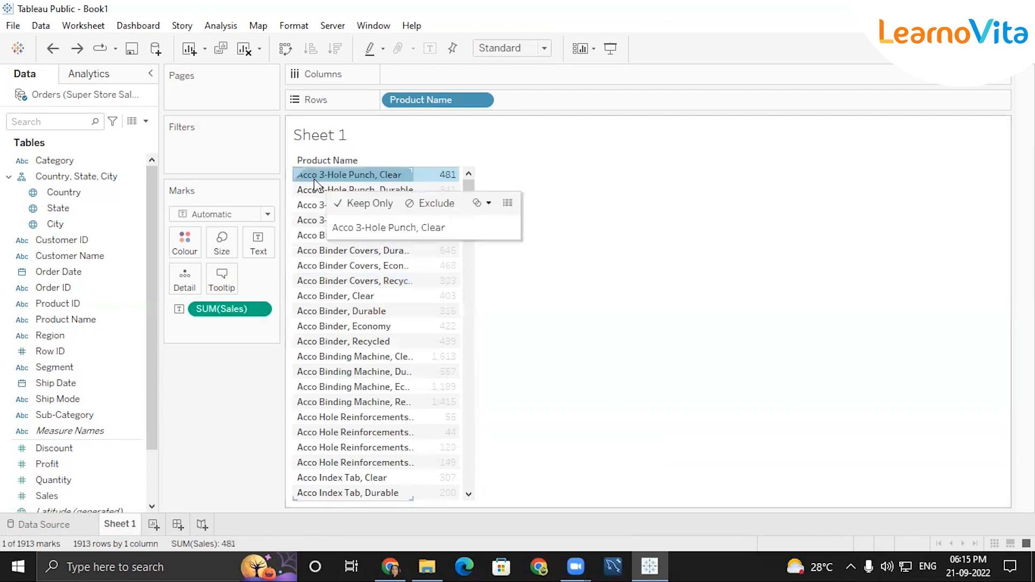
{"action": "left_click", "coordinate": [469, 494]}
{"action": "left_click", "coordinate": [469, 494]}
{"action": "left_click", "coordinate": [469, 494]}
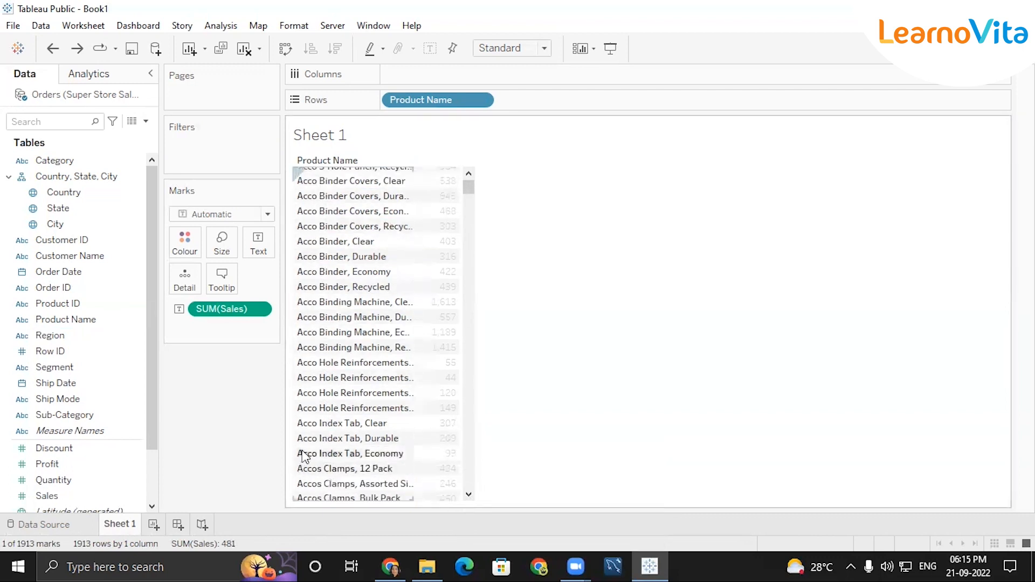
{"action": "left_click", "coordinate": [316, 453], "text": "shift"}
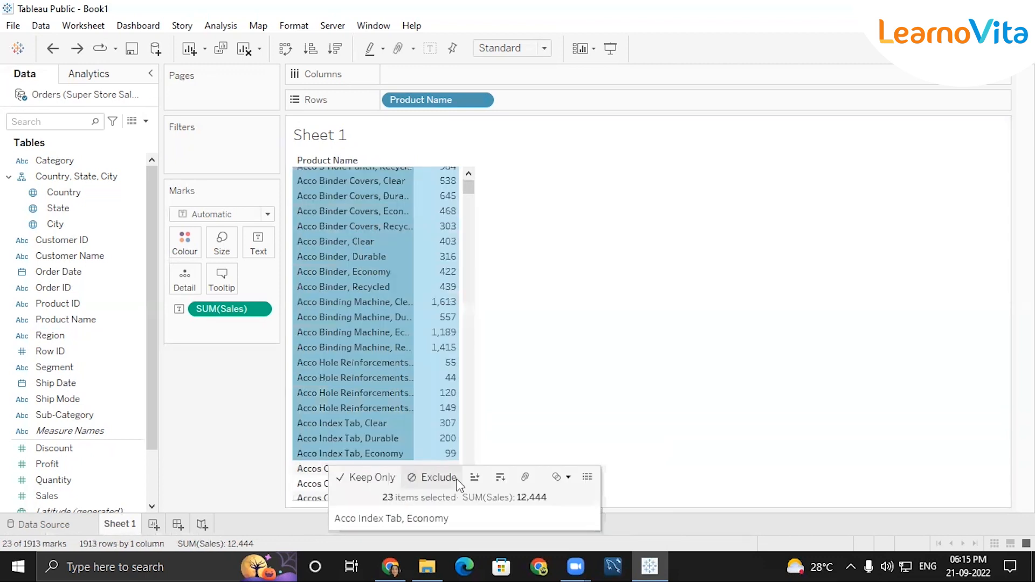
{"action": "left_click", "coordinate": [529, 483]}
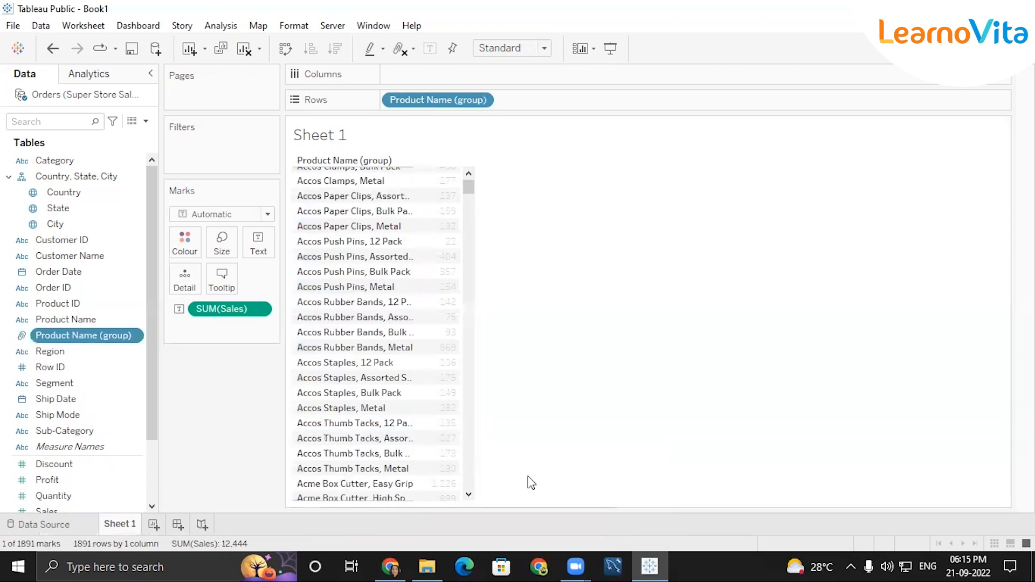
{"action": "scroll", "coordinate": [455, 356], "scroll_direction": "up", "scroll_amount": 1}
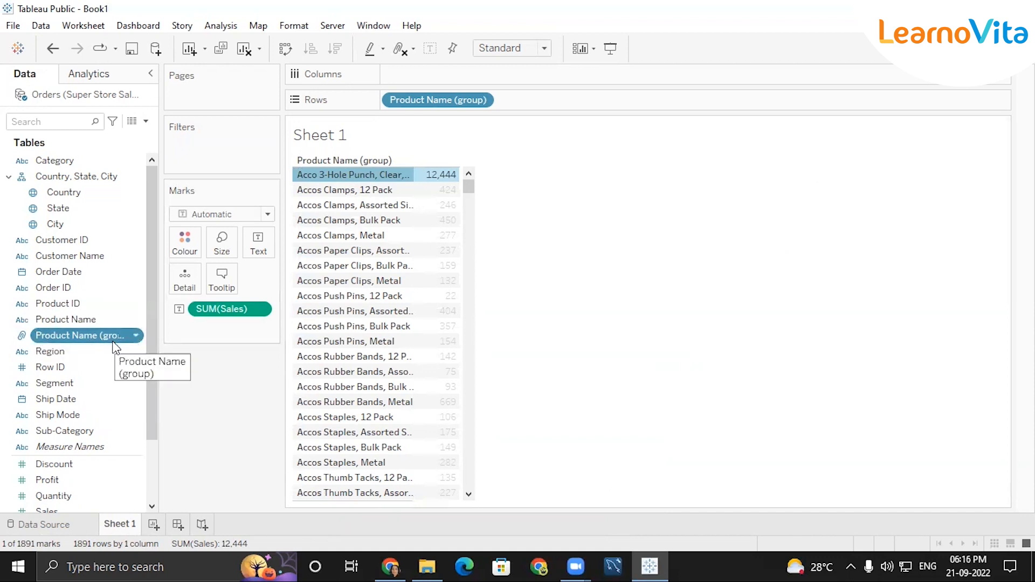
{"action": "mouse_move", "coordinate": [315, 174]}
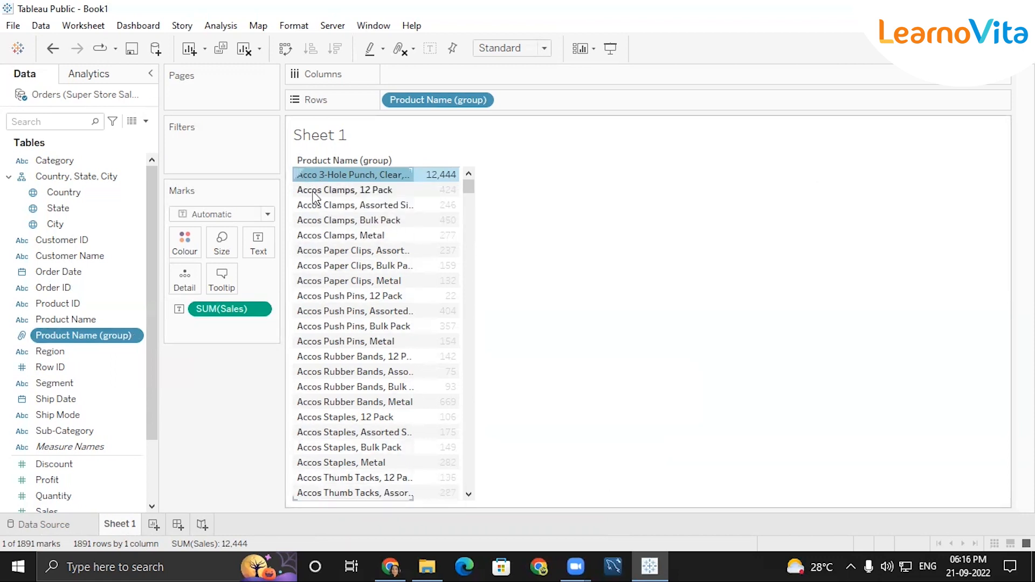
{"action": "left_click", "coordinate": [135, 338]}
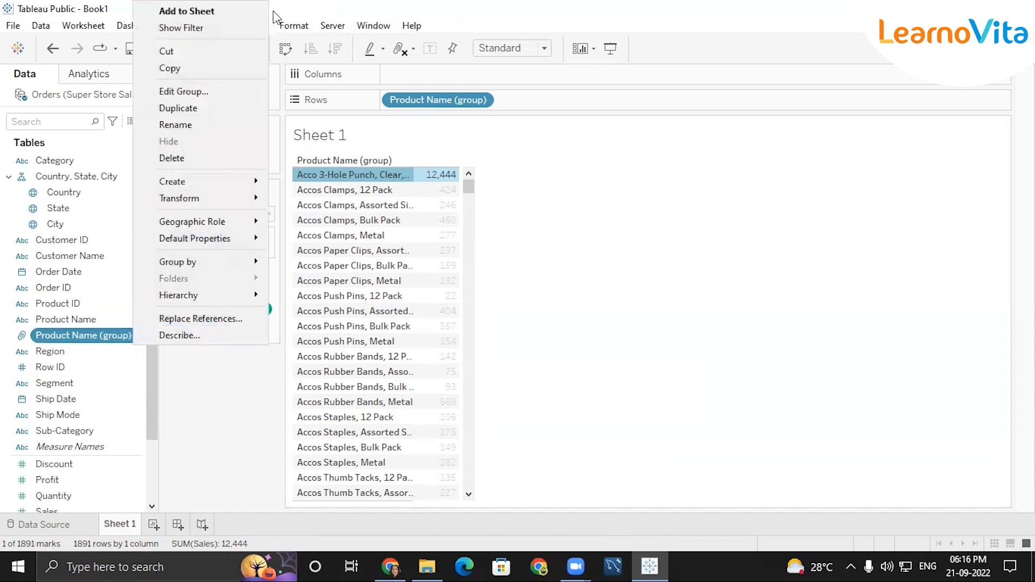
In Edit Group, rename the existing Acco product group to ACCO.
{"action": "left_click", "coordinate": [197, 91]}
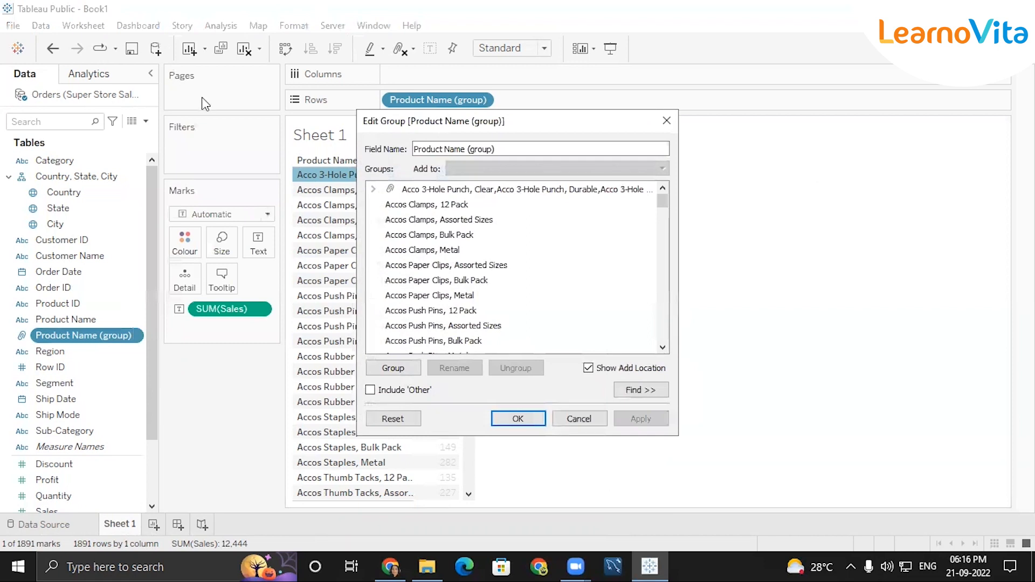
{"action": "left_click", "coordinate": [491, 192]}
{"action": "double_click", "coordinate": [491, 192]}
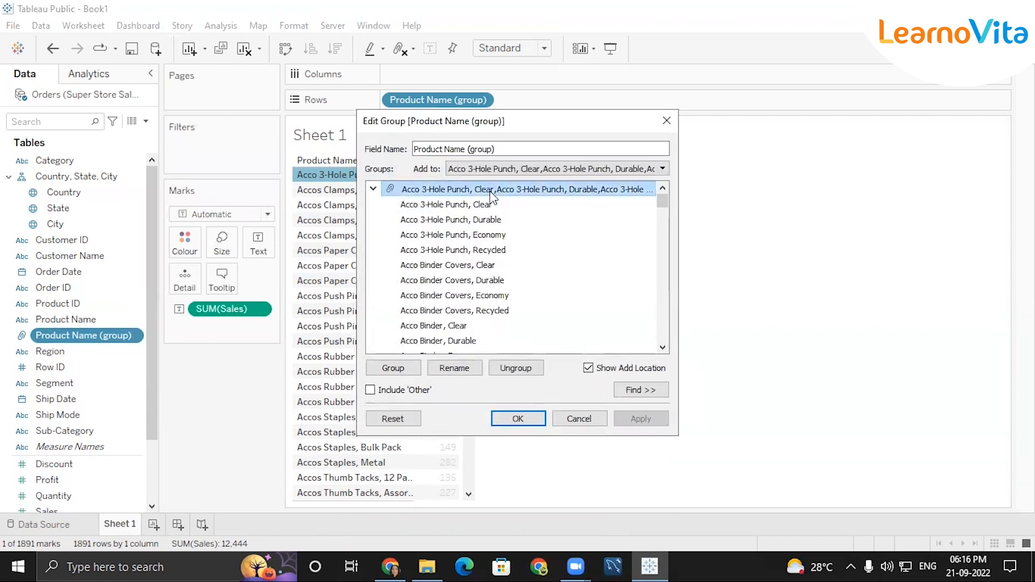
{"action": "left_click", "coordinate": [373, 189]}
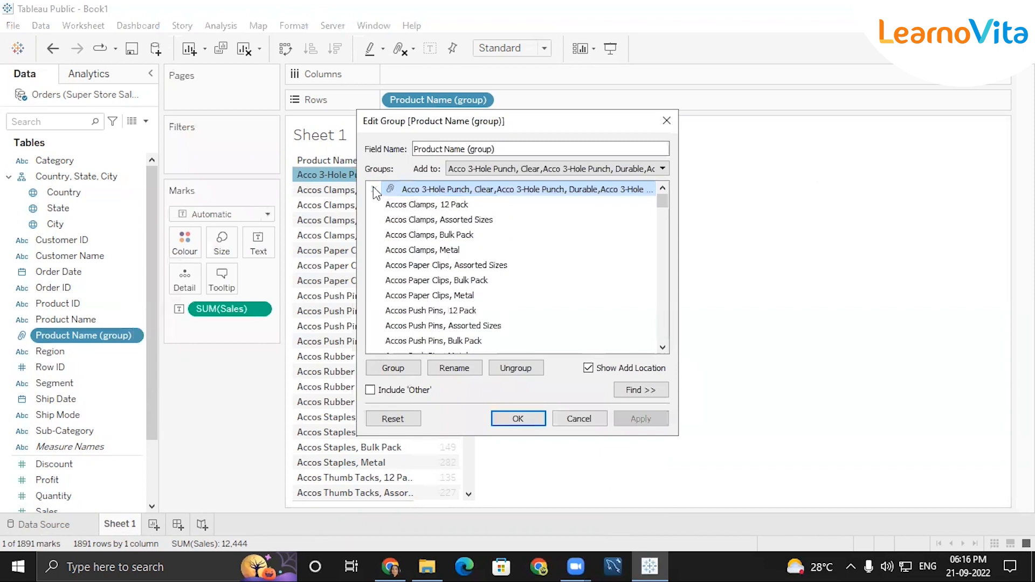
{"action": "left_click", "coordinate": [454, 368]}
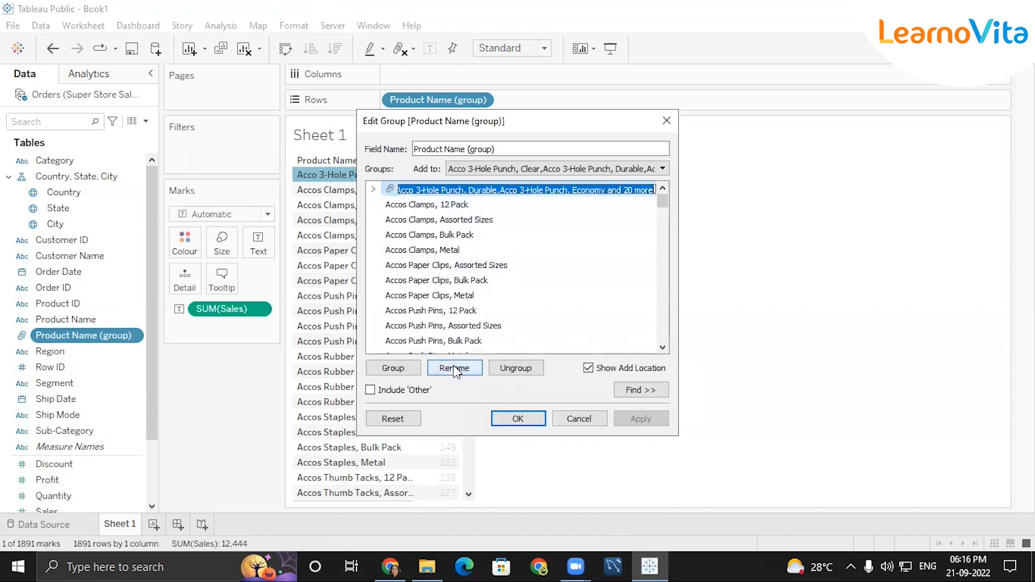
{"action": "key", "text": "Return"}
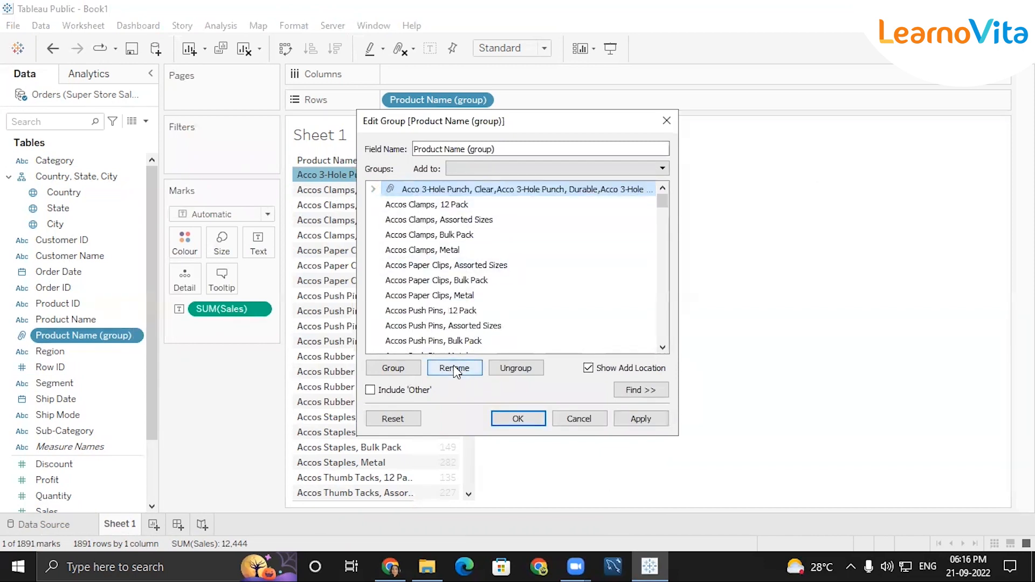
{"action": "left_click", "coordinate": [454, 368]}
{"action": "key", "text": "BackSpace"}
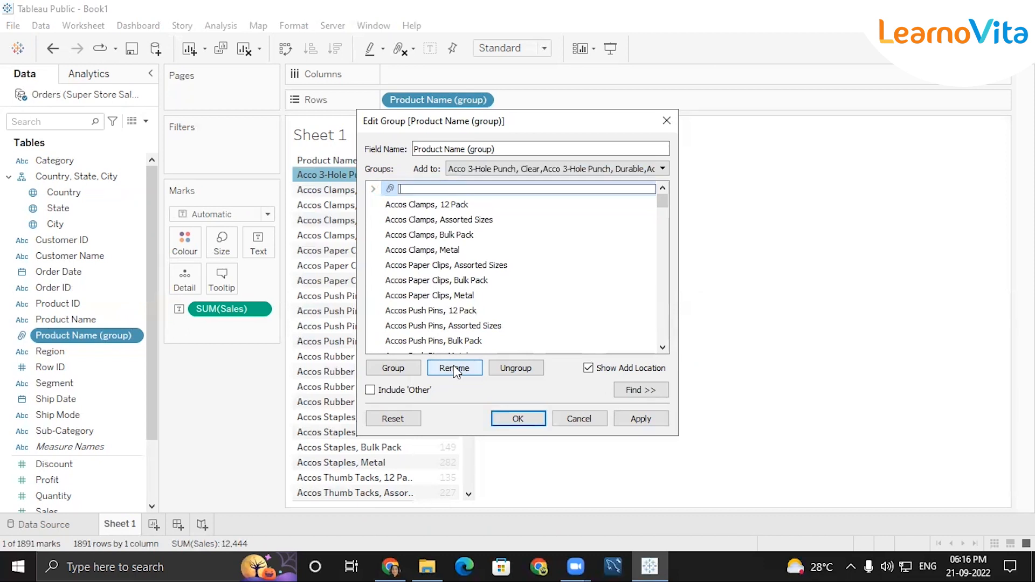
{"action": "type", "text": "ACCO"}
{"action": "key", "text": "Return"}
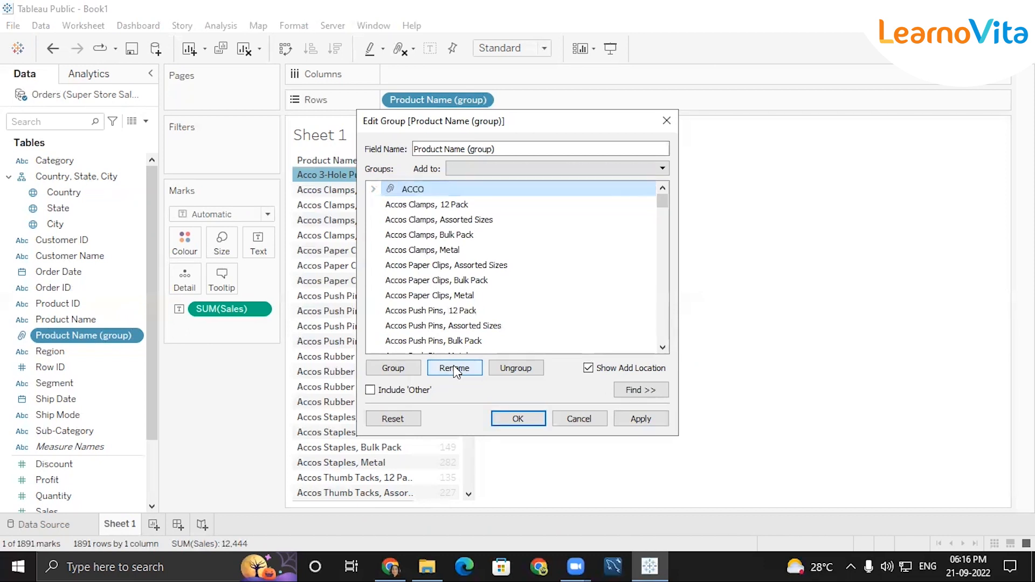
Group the Accos products through Accos Thumb Tacks, Metal as ACCOS.
{"action": "left_click", "coordinate": [416, 210]}
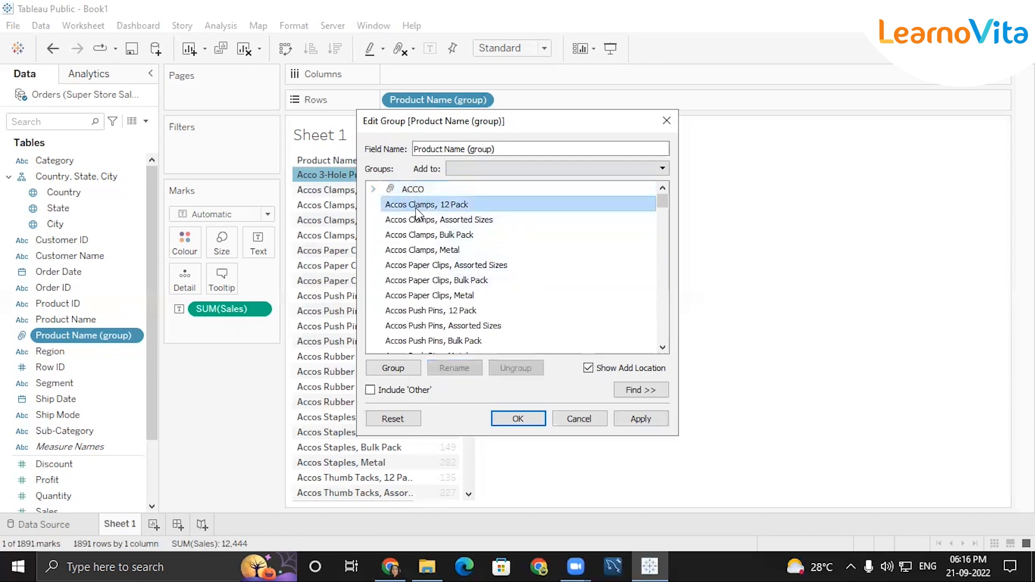
{"action": "key", "text": "shift+Down"}
{"action": "key", "text": "shift+Down"}
{"action": "key", "text": "shift+Down"}
{"action": "key", "text": "shift+Down"}
{"action": "key", "text": "shift+Down"}
{"action": "key", "text": "shift+Down"}
{"action": "key", "text": "shift+Down"}
{"action": "key", "text": "shift+Down"}
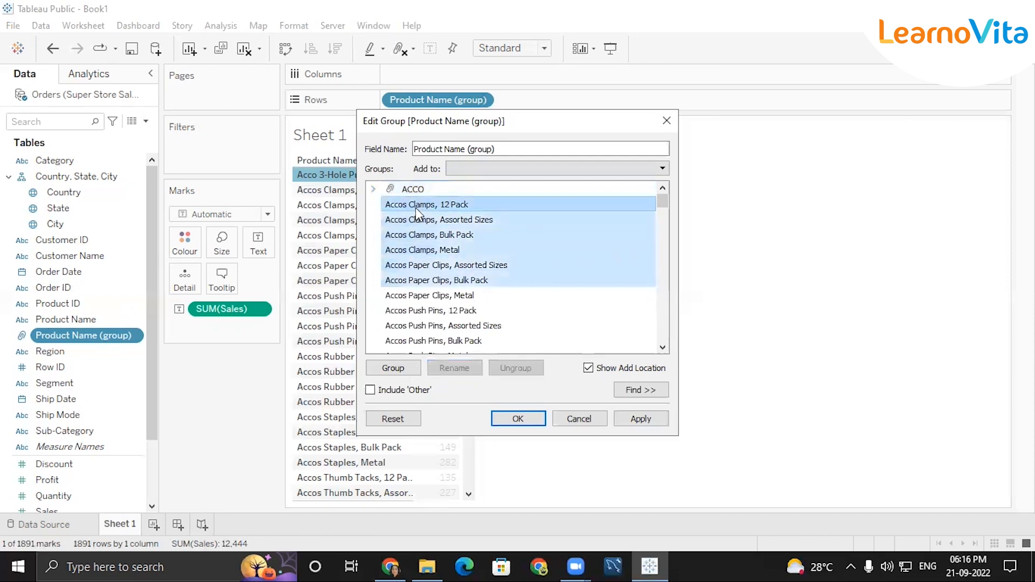
{"action": "key", "text": "shift+Down"}
{"action": "key", "text": "shift+Down"}
{"action": "key", "text": "shift+Down"}
{"action": "key", "text": "shift+Down"}
{"action": "key", "text": "shift+Down"}
{"action": "key", "text": "shift+Down"}
{"action": "key", "text": "shift+Down"}
{"action": "key", "text": "shift+Down"}
{"action": "key", "text": "shift+Down"}
{"action": "key", "text": "shift+Down"}
{"action": "key", "text": "shift+Down"}
{"action": "key", "text": "shift+Down"}
{"action": "key", "text": "shift+Down"}
{"action": "key", "text": "shift+Down"}
{"action": "key", "text": "shift+Down"}
{"action": "key", "text": "shift+Down"}
{"action": "key", "text": "shift+Up"}
{"action": "key", "text": "shift+Up"}
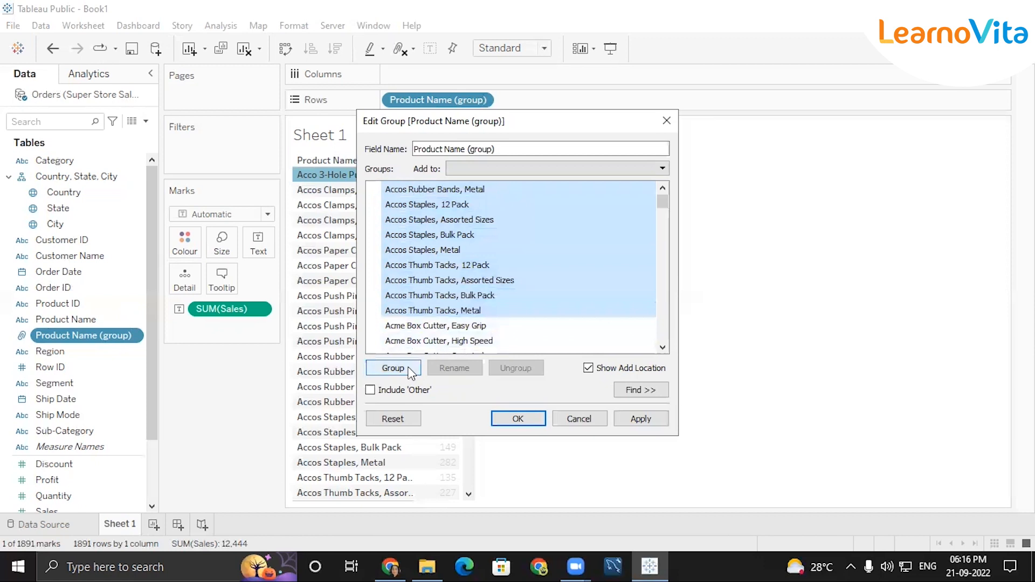
{"action": "left_click", "coordinate": [393, 368]}
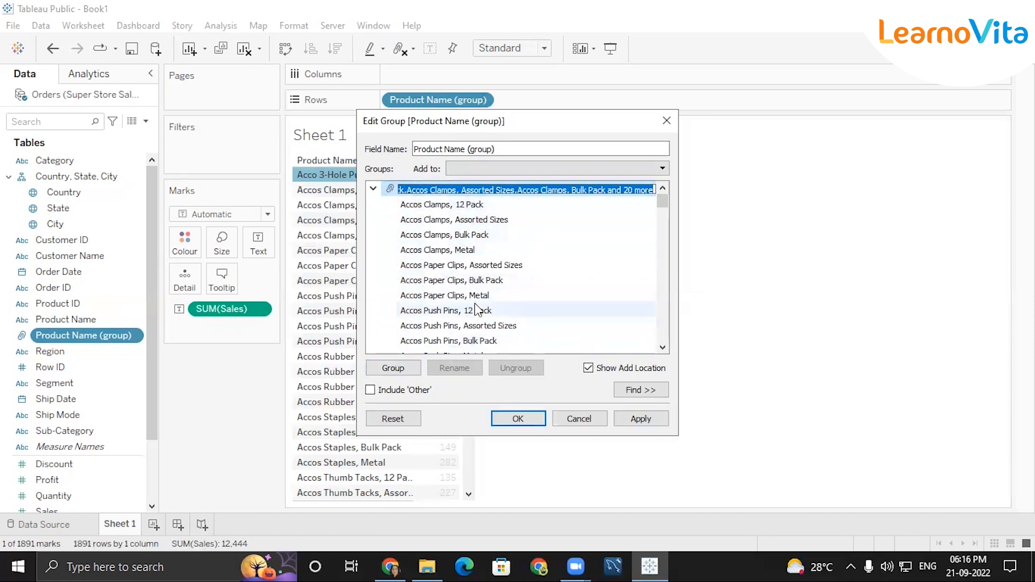
{"action": "key", "text": "BackSpace"}
{"action": "type", "text": "ACCOS"}
{"action": "key", "text": "Return"}
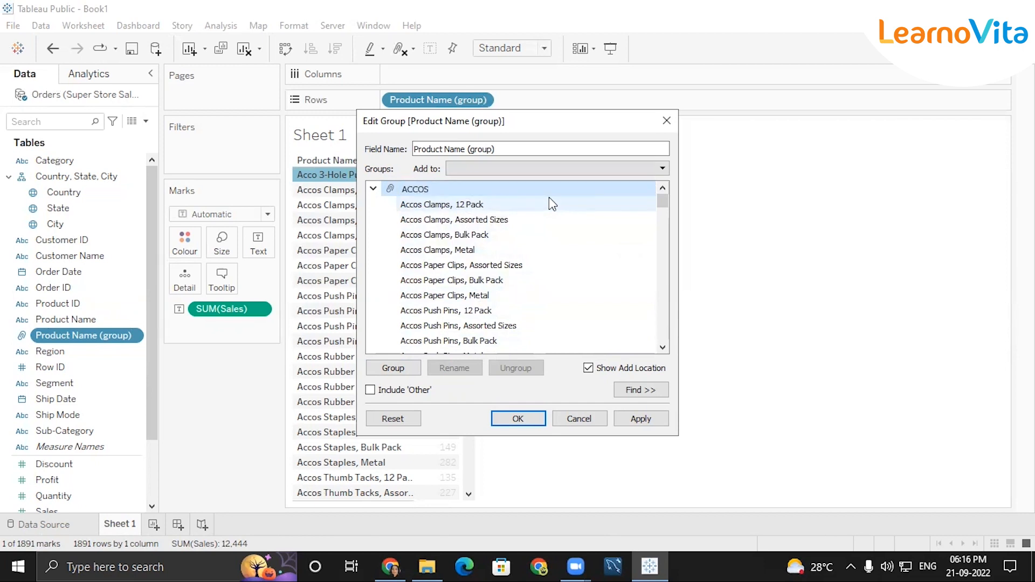
{"action": "left_click", "coordinate": [374, 189]}
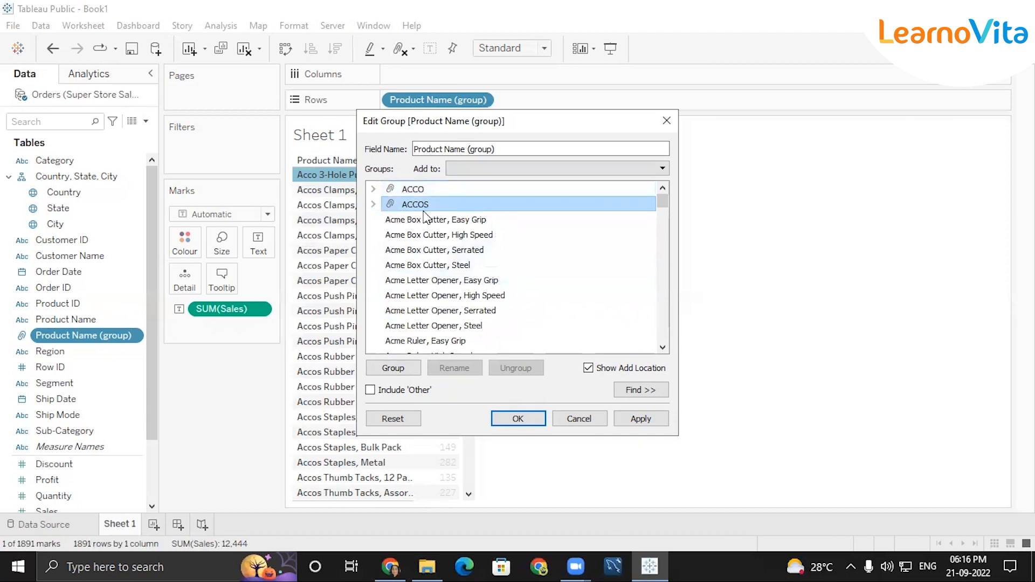
Group the Acme products, excluding Advantus Clamps, 12 Pack, as ACME.
{"action": "left_click", "coordinate": [412, 221]}
{"action": "key", "text": "shift+Down"}
{"action": "key", "text": "shift+Down"}
{"action": "key", "text": "shift+Down"}
{"action": "key", "text": "shift+Down"}
{"action": "key", "text": "shift+Down"}
{"action": "key", "text": "shift+Down"}
{"action": "key", "text": "shift+Down"}
{"action": "key", "text": "shift+Down"}
{"action": "key", "text": "shift+Down"}
{"action": "key", "text": "shift+Down"}
{"action": "key", "text": "shift+Down"}
{"action": "key", "text": "shift+Down"}
{"action": "key", "text": "shift+Down"}
{"action": "key", "text": "shift+Down"}
{"action": "key", "text": "shift+Down"}
{"action": "key", "text": "shift+Down"}
{"action": "key", "text": "shift+Down"}
{"action": "key", "text": "shift+Down"}
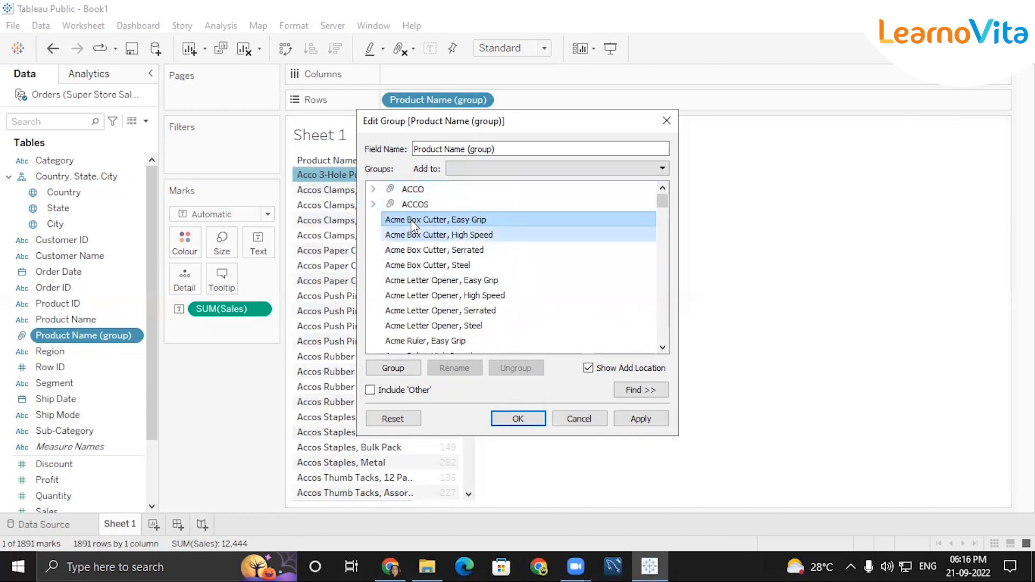
{"action": "key", "text": "shift+Down"}
{"action": "key", "text": "shift+Down"}
{"action": "key", "text": "shift+Down"}
{"action": "key", "text": "shift+Down"}
{"action": "key", "text": "shift+Down"}
{"action": "key", "text": "shift+Down"}
{"action": "key", "text": "shift+Down"}
{"action": "key", "text": "shift+Down"}
{"action": "key", "text": "shift+Down"}
{"action": "key", "text": "shift+Down"}
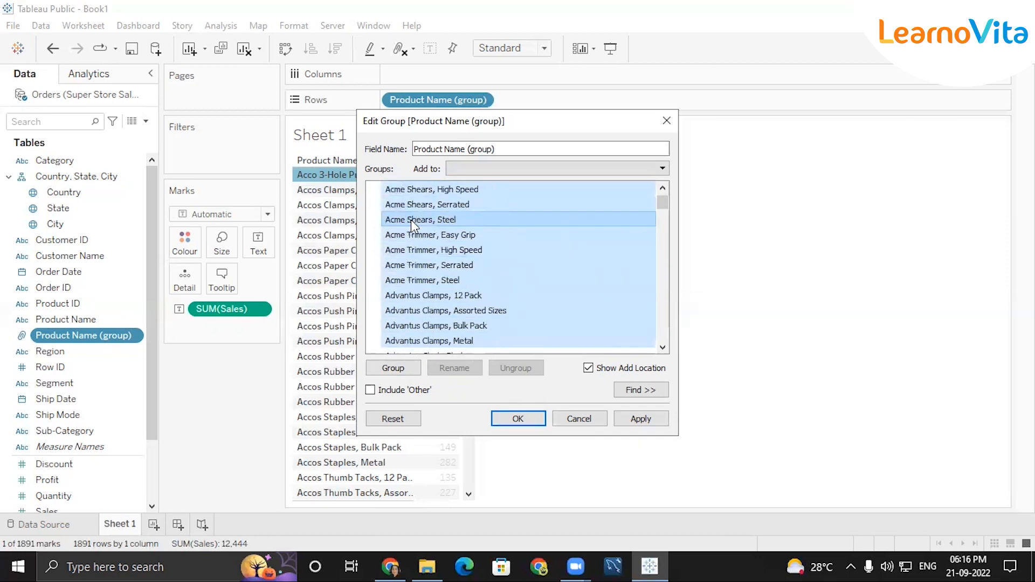
{"action": "key", "text": "shift+Up"}
{"action": "key", "text": "shift+Up"}
{"action": "key", "text": "shift+Up"}
{"action": "key", "text": "shift+Up"}
{"action": "key", "text": "shift+Up"}
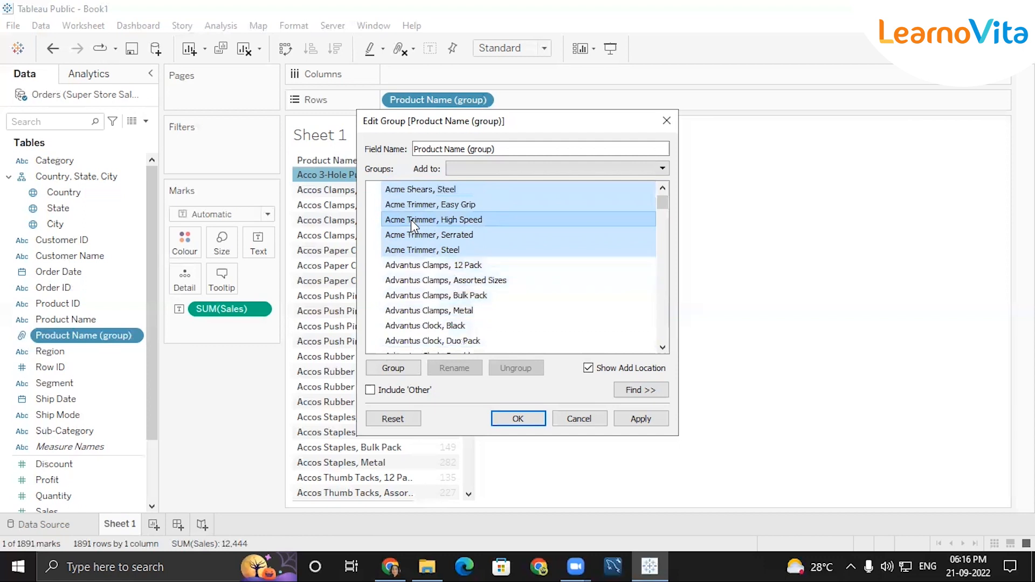
{"action": "left_click", "coordinate": [417, 368]}
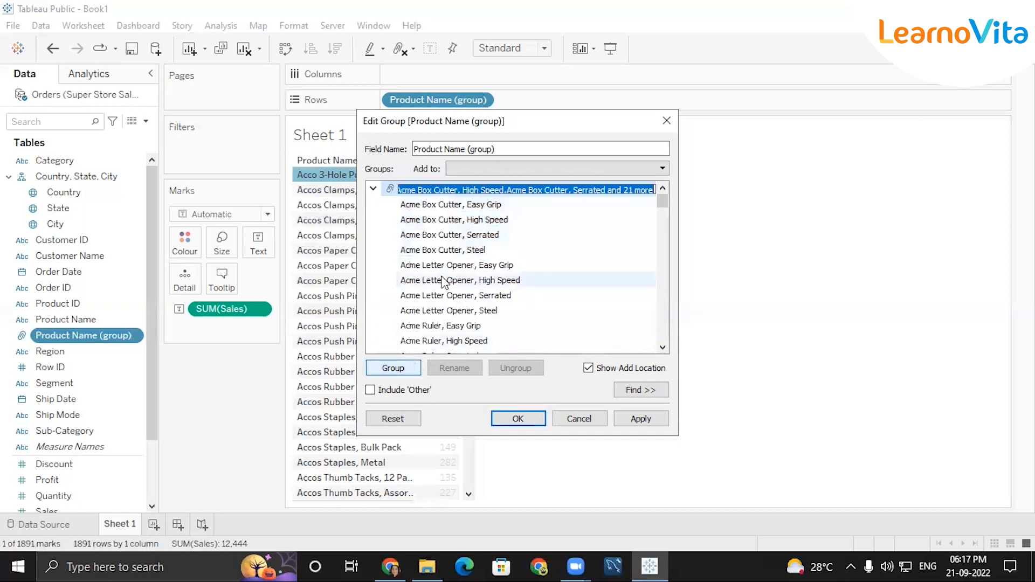
{"action": "key", "text": "BackSpace"}
{"action": "type", "text": "ACm"}
{"action": "type", "text": "ME"}
{"action": "key", "text": "Return"}
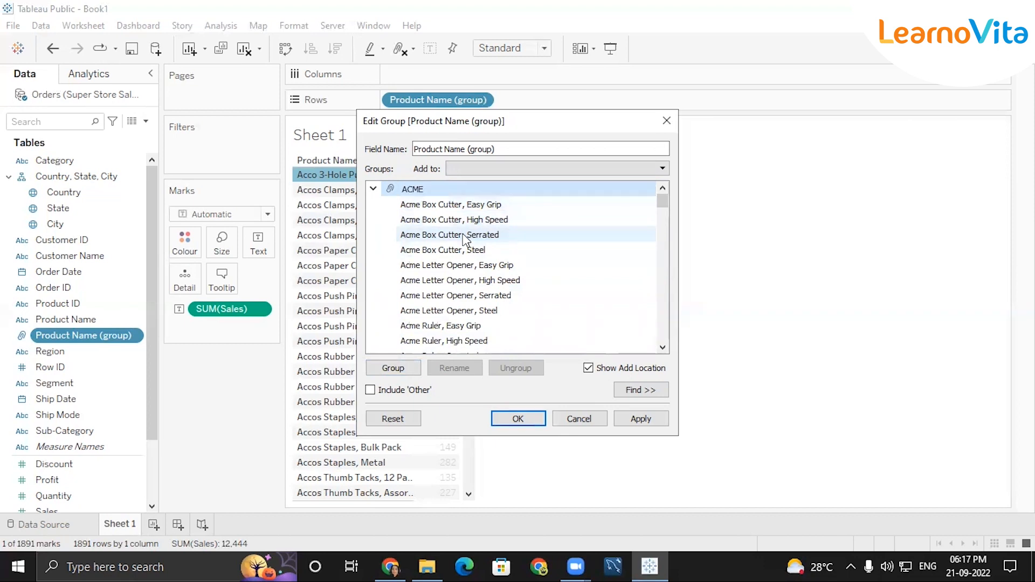
{"action": "left_click", "coordinate": [373, 189]}
Group the Advantus products through Advantus Thumb Tacks, Metal as ADVANTUS.
{"action": "left_click", "coordinate": [396, 210]}
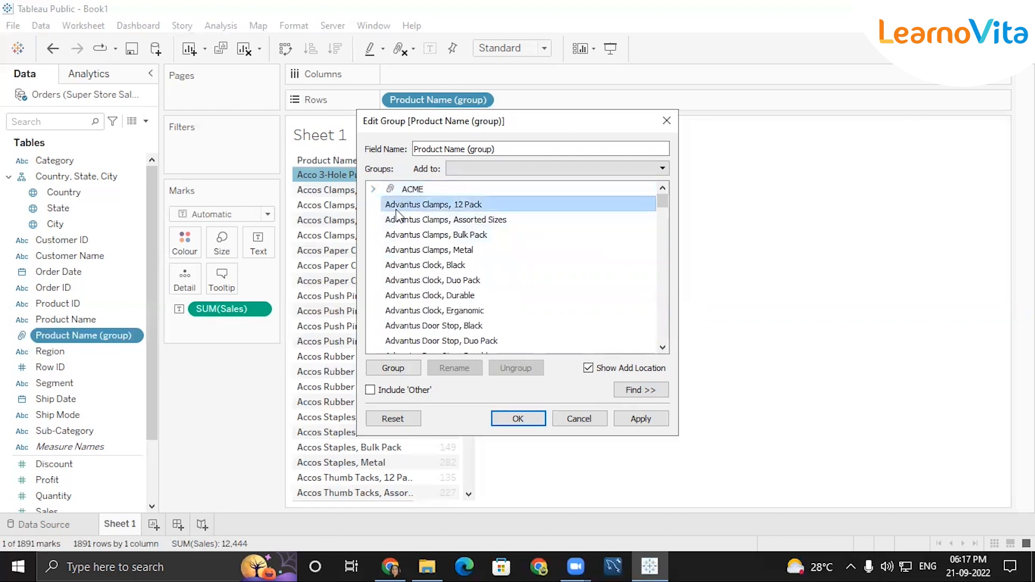
{"action": "key", "text": "shift+Down"}
{"action": "key", "text": "shift+Down"}
{"action": "key", "text": "shift+Down"}
{"action": "key", "text": "shift+Down"}
{"action": "key", "text": "shift+Down"}
{"action": "key", "text": "shift+Down"}
{"action": "key", "text": "shift+Down"}
{"action": "key", "text": "shift+Down"}
{"action": "key", "text": "shift+Down"}
{"action": "key", "text": "shift+Down"}
{"action": "key", "text": "shift+Down"}
{"action": "key", "text": "shift+Down"}
{"action": "key", "text": "shift+Down"}
{"action": "key", "text": "shift+Down"}
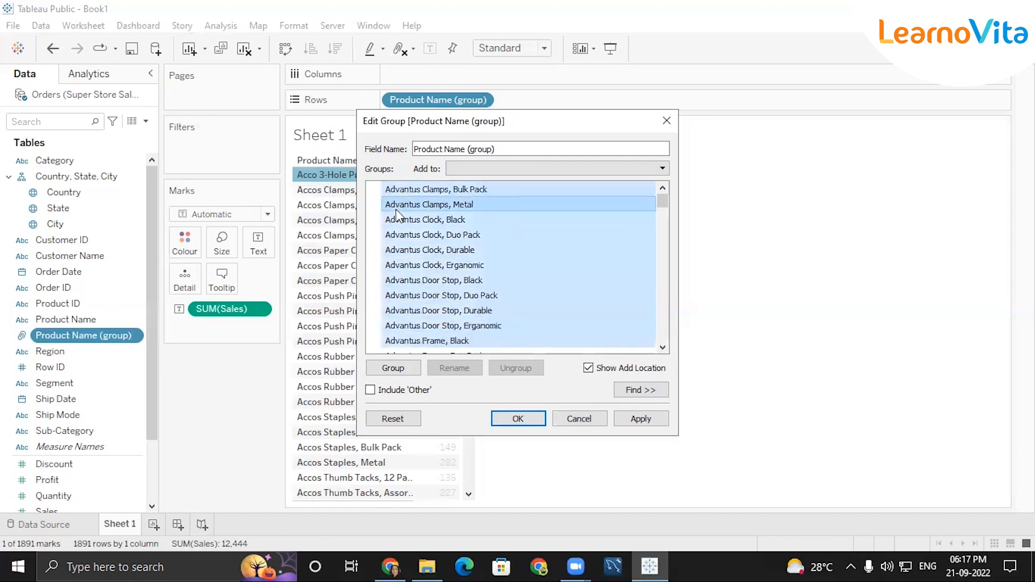
{"action": "key", "text": "shift+Down"}
{"action": "key", "text": "shift+Down"}
{"action": "key", "text": "shift+Down"}
{"action": "key", "text": "shift+Down"}
{"action": "key", "text": "shift+Down"}
{"action": "key", "text": "shift+Down"}
{"action": "key", "text": "shift+Down"}
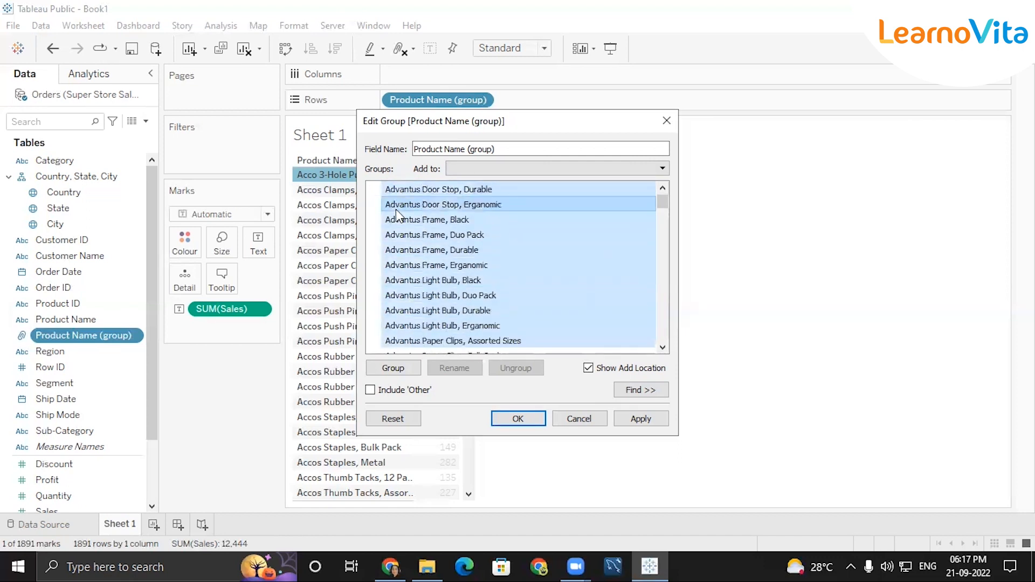
{"action": "scroll", "coordinate": [396, 209], "scroll_direction": "down", "scroll_amount": 8}
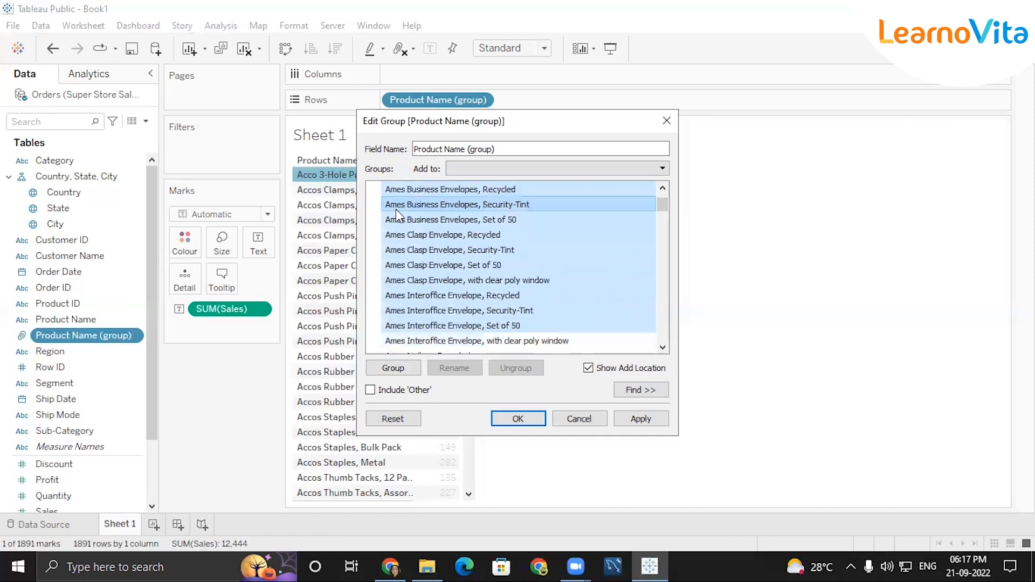
{"action": "left_click", "coordinate": [396, 209], "text": "shift"}
{"action": "key", "text": "shift+Up"}
{"action": "key", "text": "shift+Down"}
{"action": "key", "text": "shift+Down"}
{"action": "key", "text": "shift+Up"}
{"action": "key", "text": "shift+Up"}
{"action": "key", "text": "shift+Up"}
{"action": "key", "text": "shift+Up"}
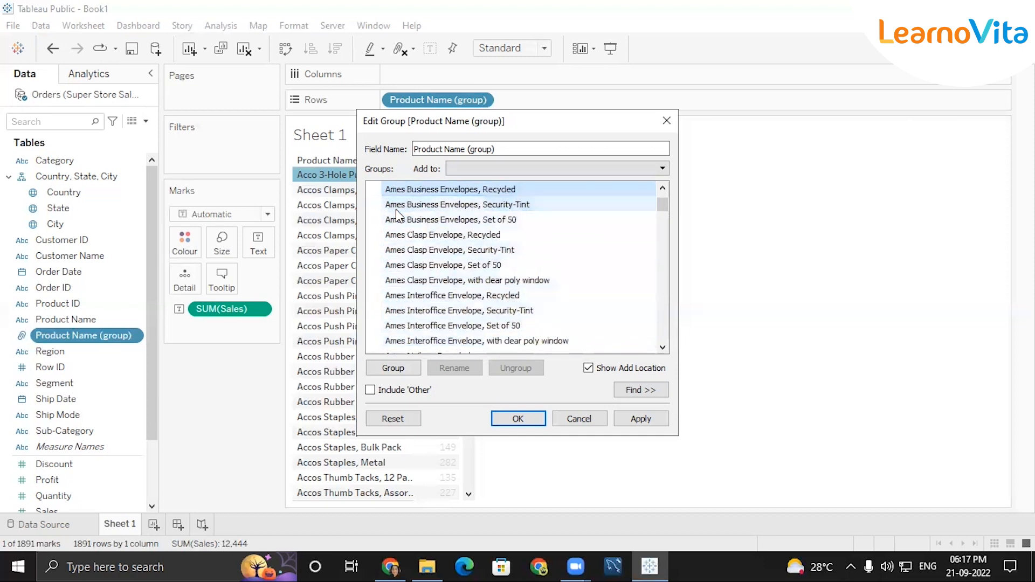
{"action": "key", "text": "shift+Up"}
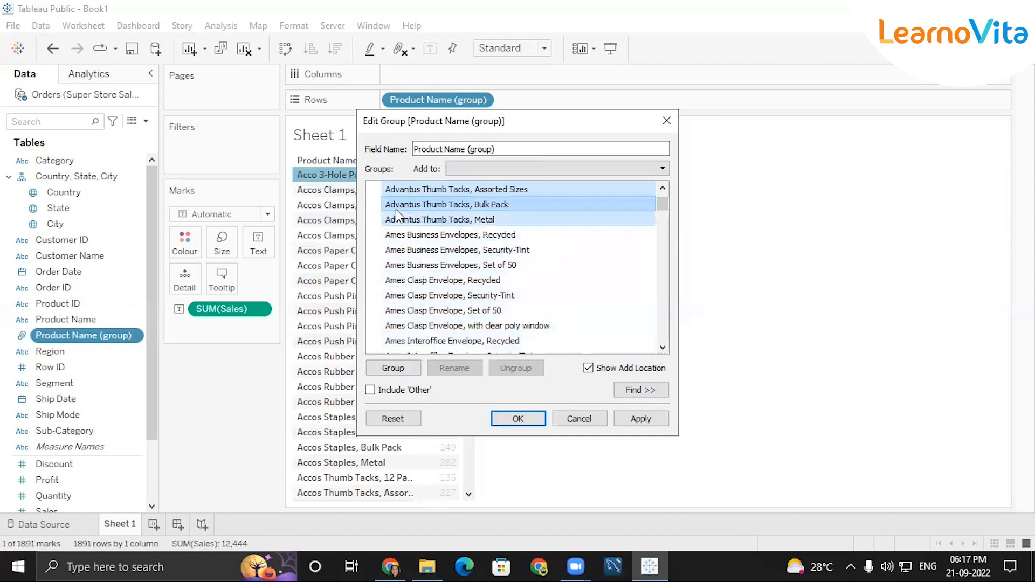
{"action": "left_click", "coordinate": [392, 372]}
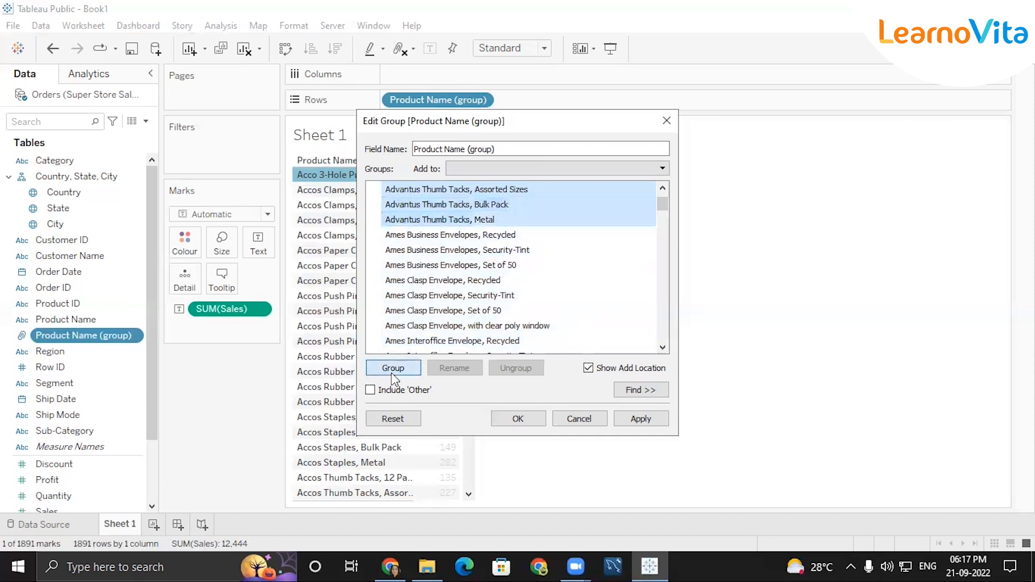
{"action": "type", "text": "A"}
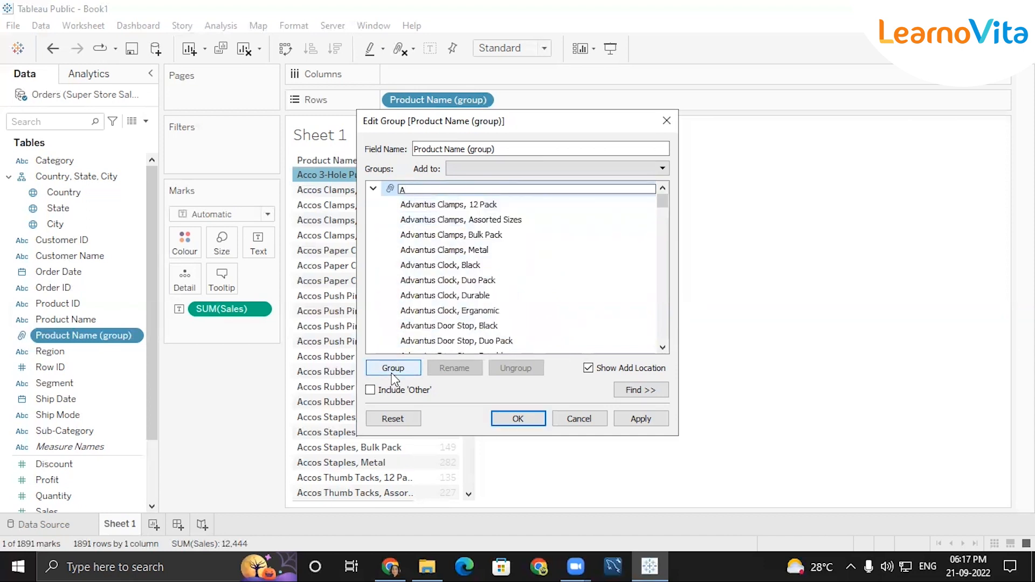
{"action": "type", "text": "DVANTUS"}
{"action": "key", "text": "Return"}
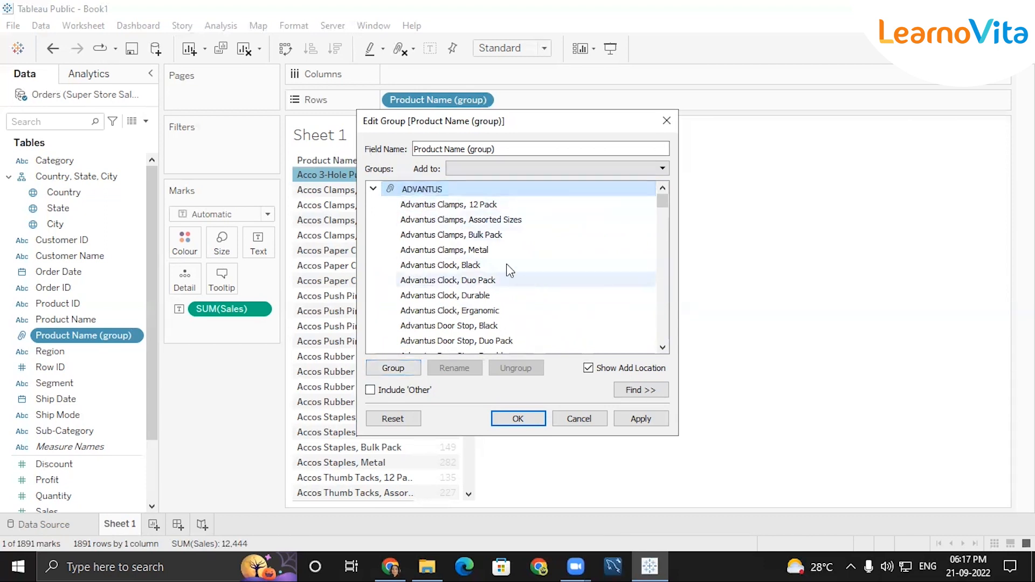
{"action": "left_click", "coordinate": [374, 190]}
{"action": "scroll", "coordinate": [400, 237], "scroll_direction": "up", "scroll_amount": 1}
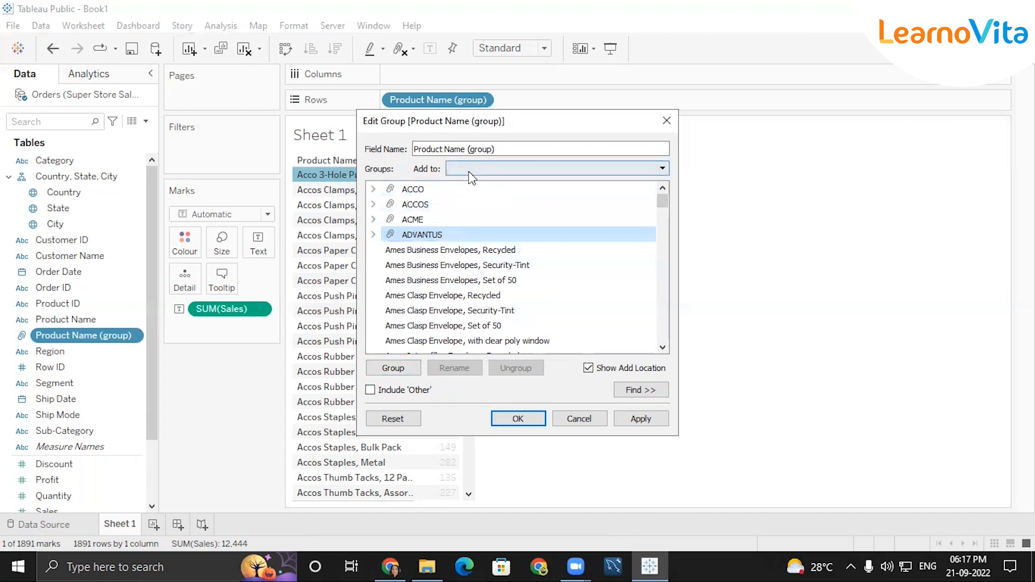
{"action": "scroll", "coordinate": [436, 297], "scroll_direction": "down", "scroll_amount": 15}
{"action": "scroll", "coordinate": [435, 300], "scroll_direction": "up", "scroll_amount": 10}
{"action": "scroll", "coordinate": [434, 301], "scroll_direction": "up", "scroll_amount": 5}
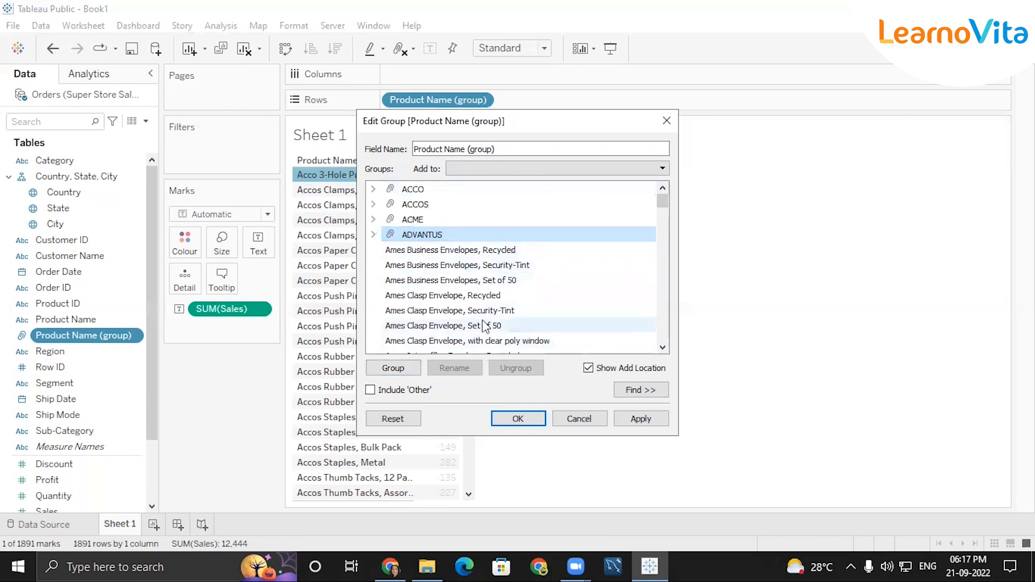
Include an 'Other' group for remaining products and apply, showing five group sales totals.
{"action": "left_click", "coordinate": [370, 391]}
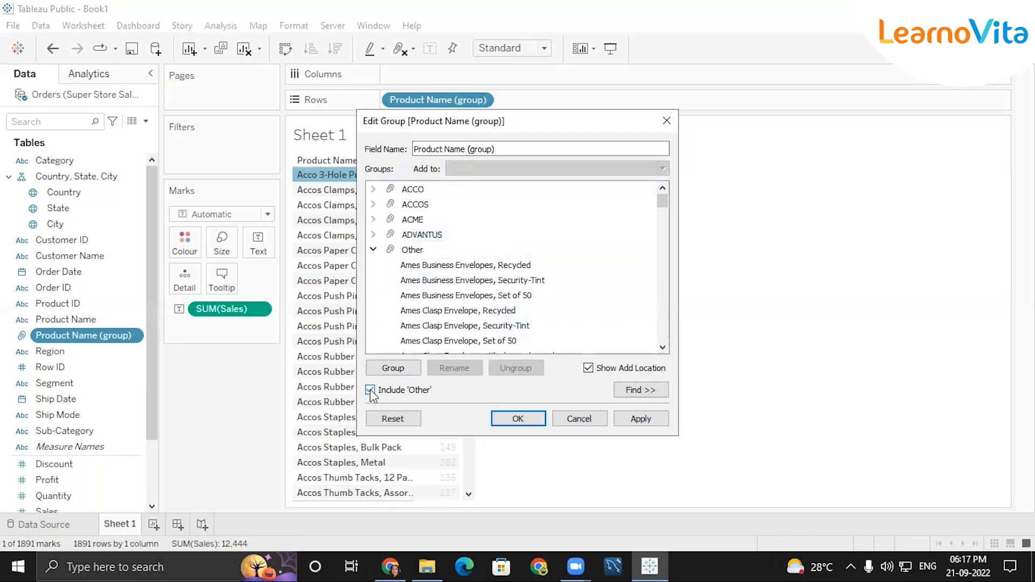
{"action": "left_click", "coordinate": [373, 251]}
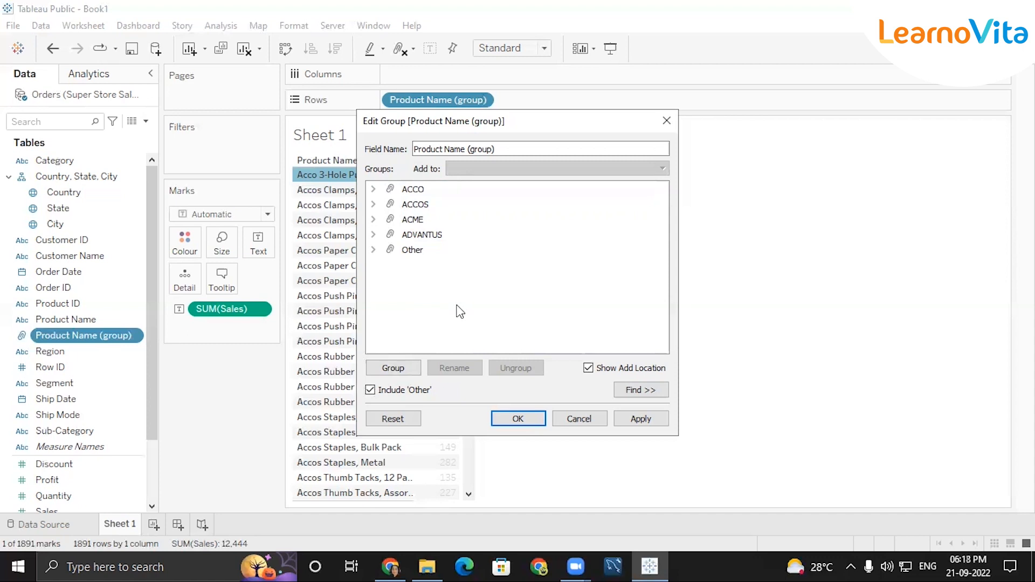
{"action": "left_click", "coordinate": [516, 420]}
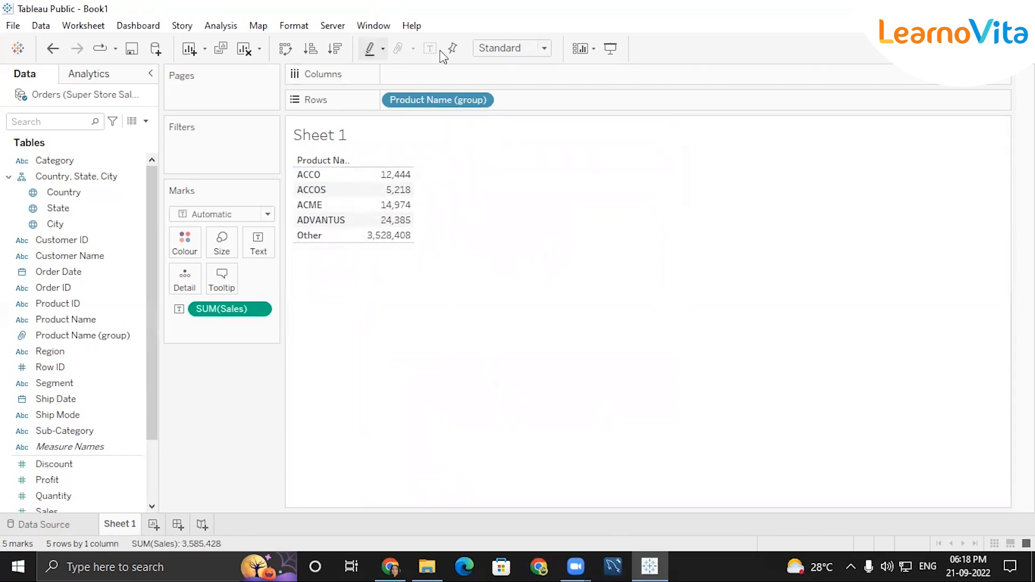
{"action": "left_click", "coordinate": [998, 49]}
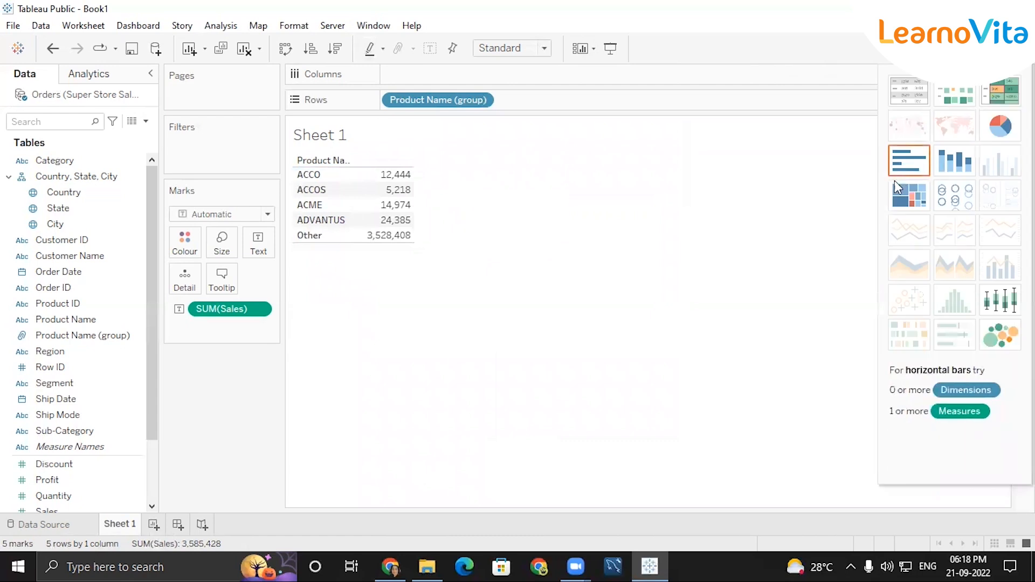
{"action": "left_click", "coordinate": [910, 160]}
{"action": "left_click", "coordinate": [998, 48]}
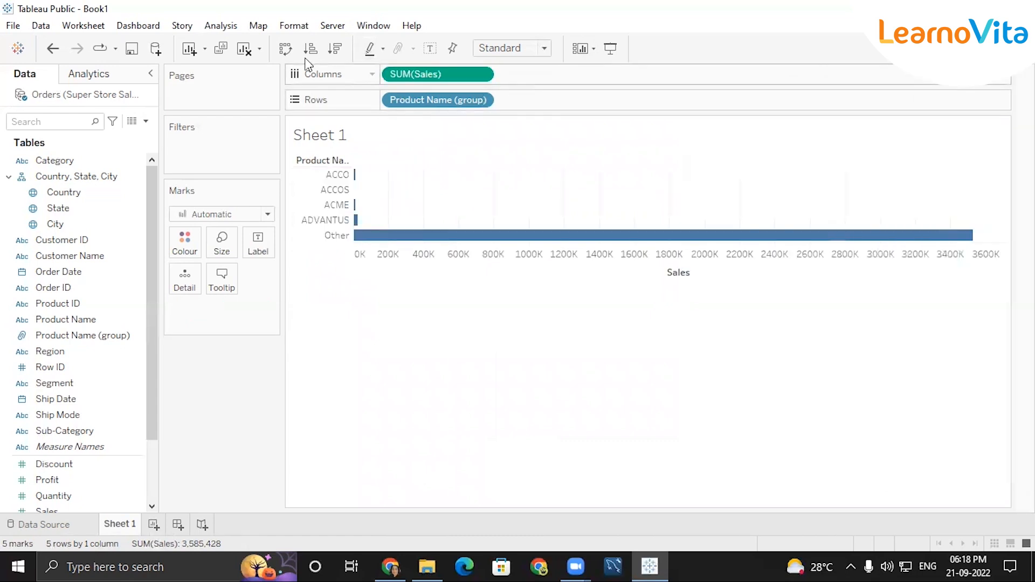
{"action": "left_click", "coordinate": [286, 49]}
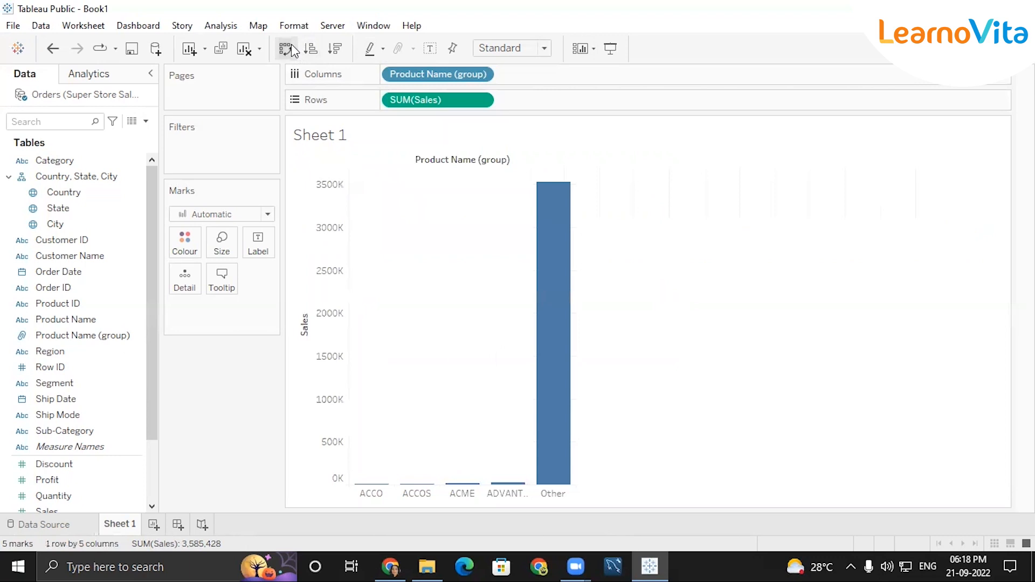
{"action": "mouse_move", "coordinate": [558, 404]}
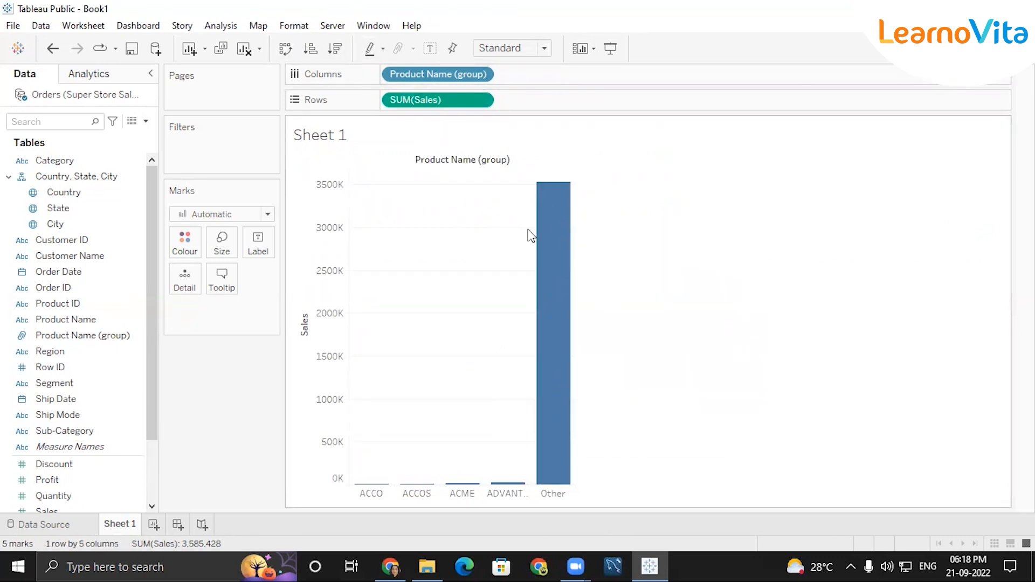
{"action": "left_click", "coordinate": [481, 75]}
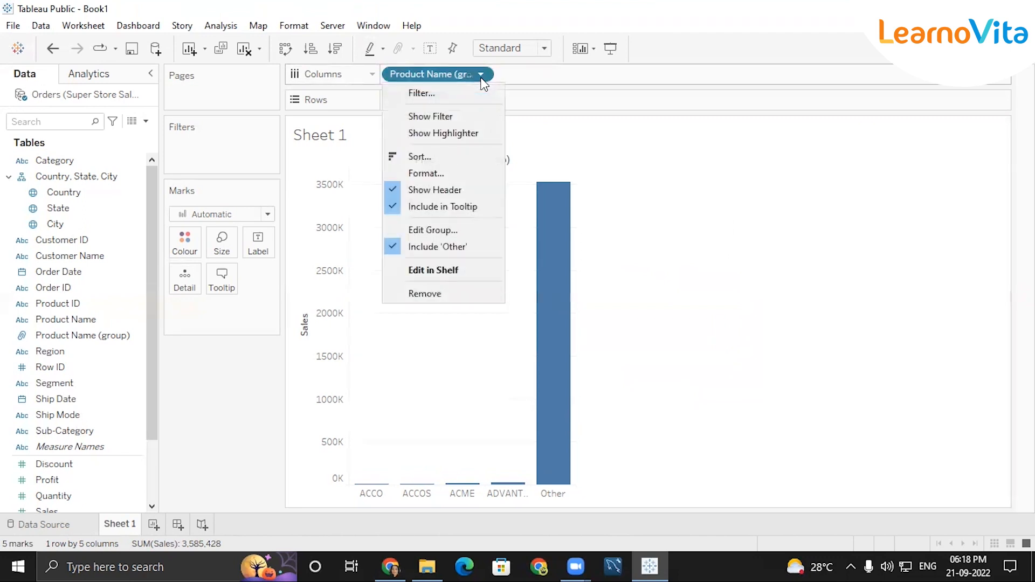
{"action": "left_click", "coordinate": [442, 94]}
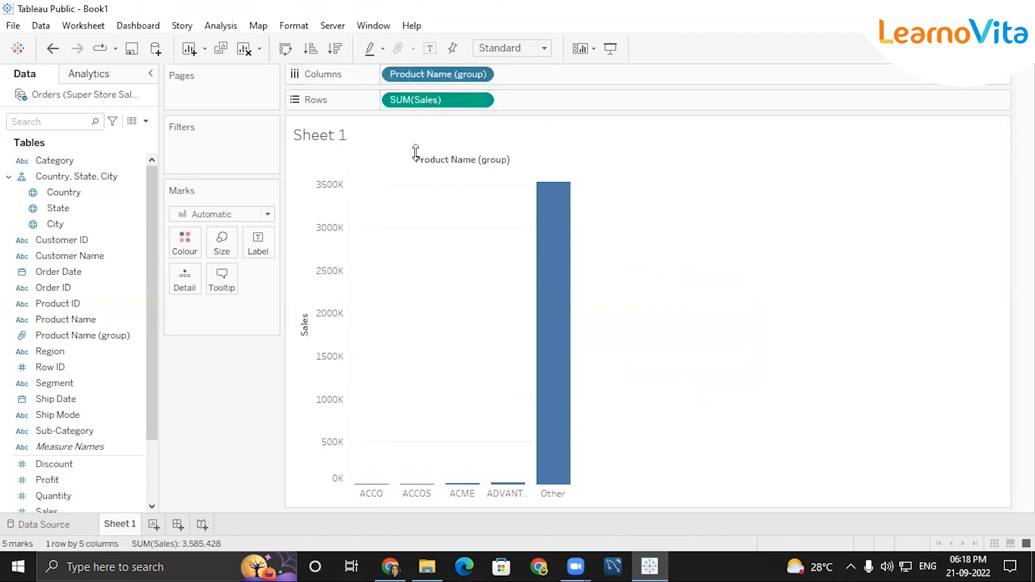
Filter out Other and sort the four brand bars descending, ADVANTUS first.
{"action": "left_click", "coordinate": [375, 224]}
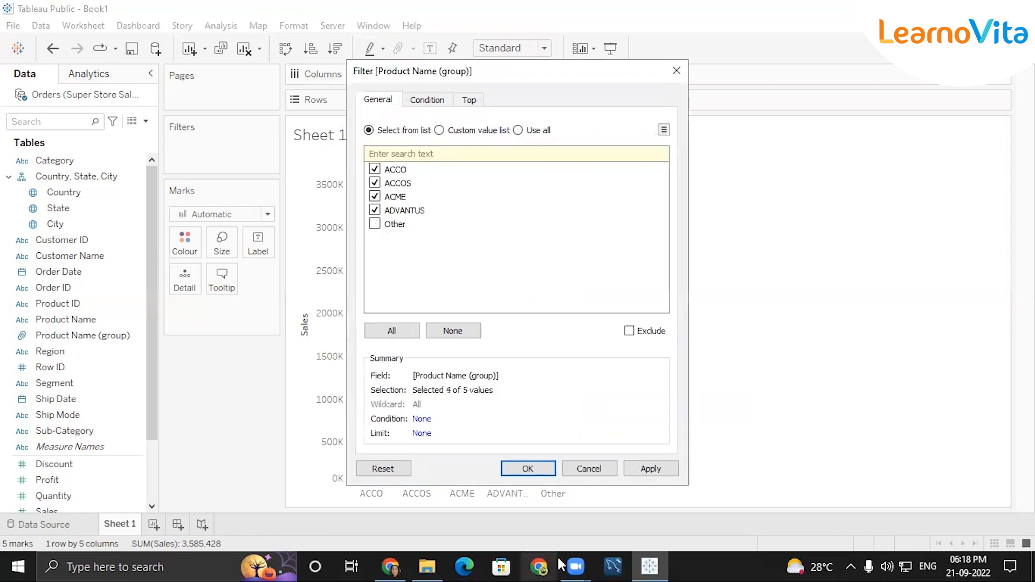
{"action": "left_click", "coordinate": [528, 468]}
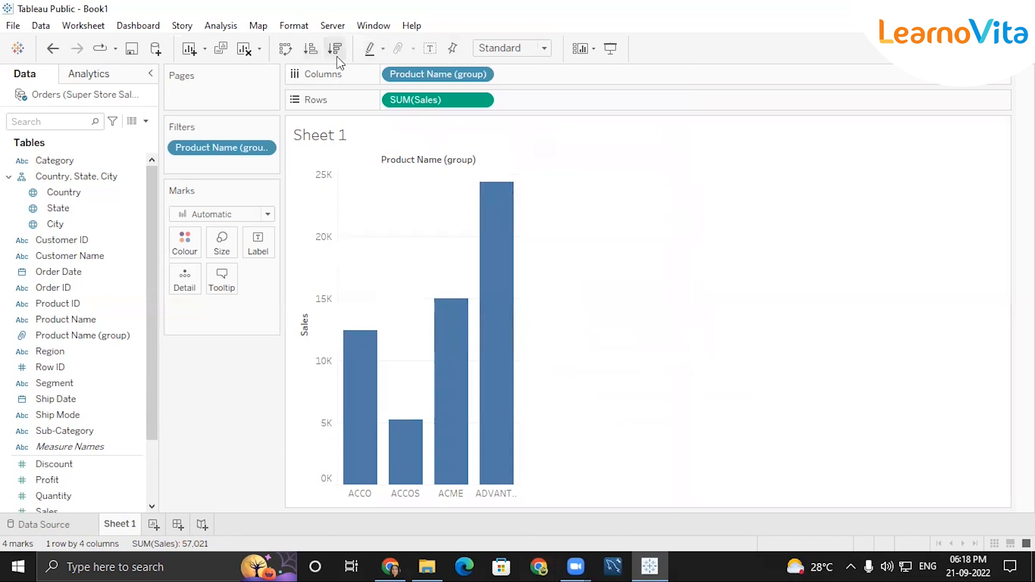
{"action": "left_click", "coordinate": [305, 307]}
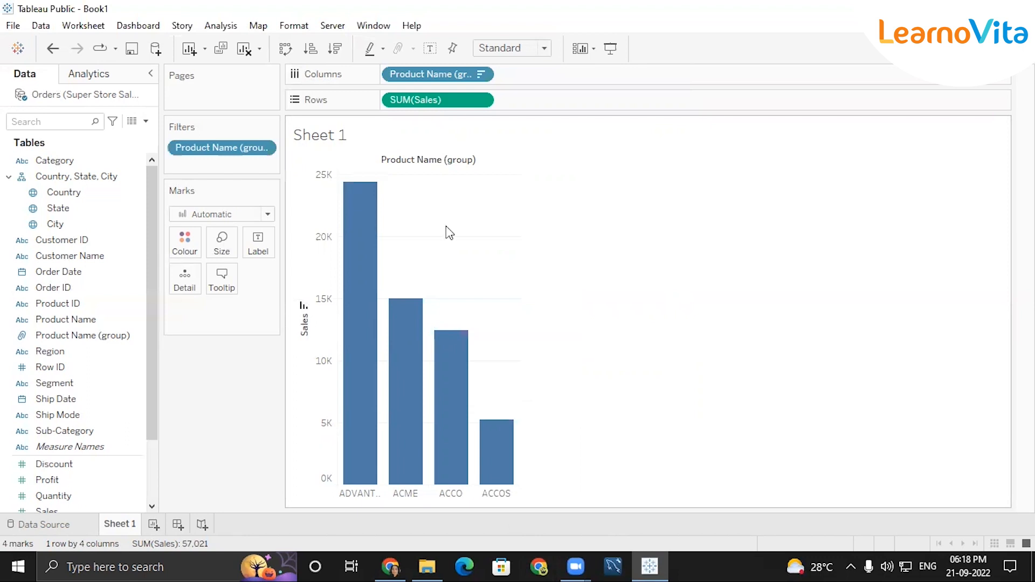
{"action": "mouse_move", "coordinate": [358, 289]}
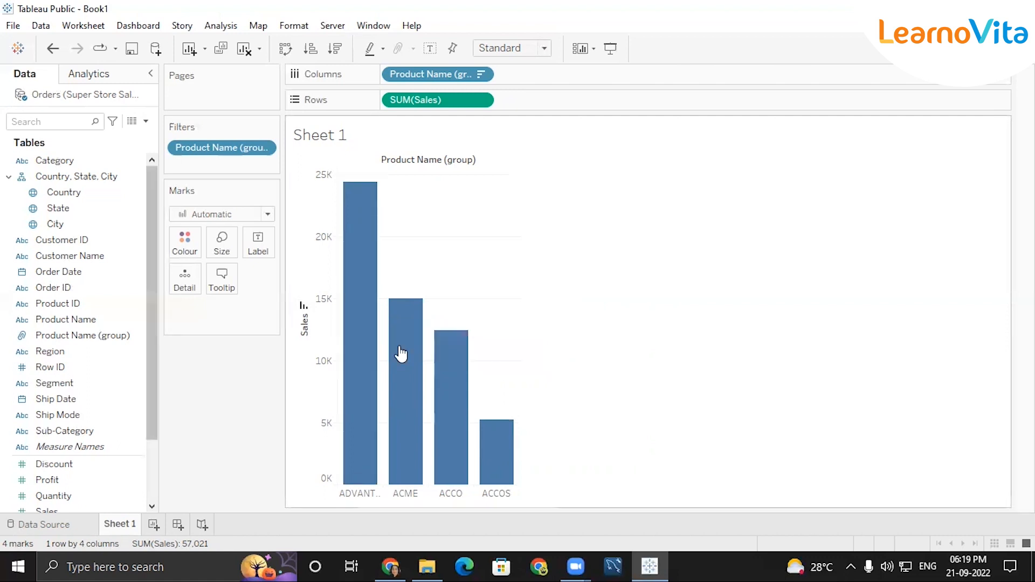
{"action": "mouse_move", "coordinate": [374, 347]}
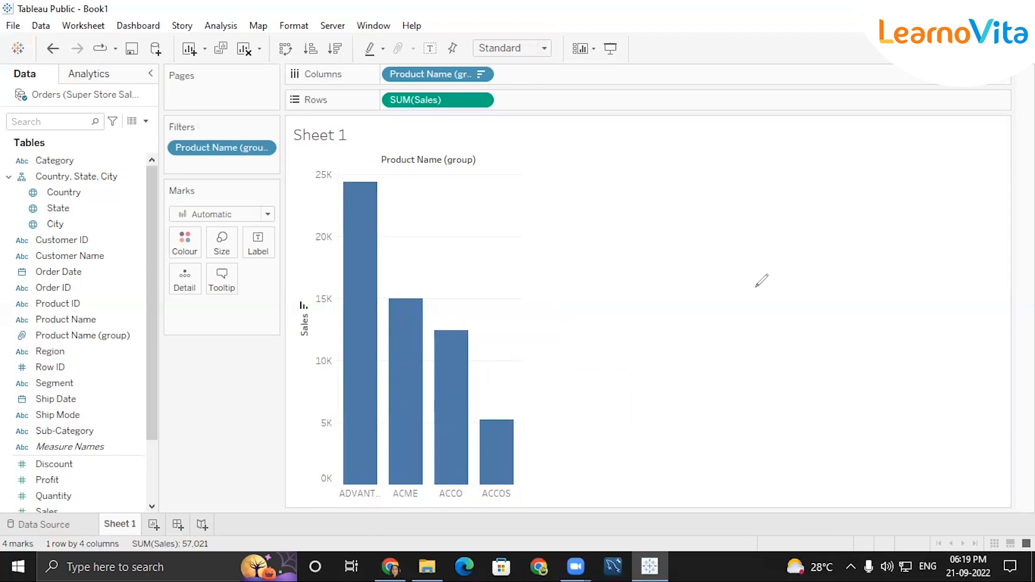
{"action": "left_click", "coordinate": [623, 292]}
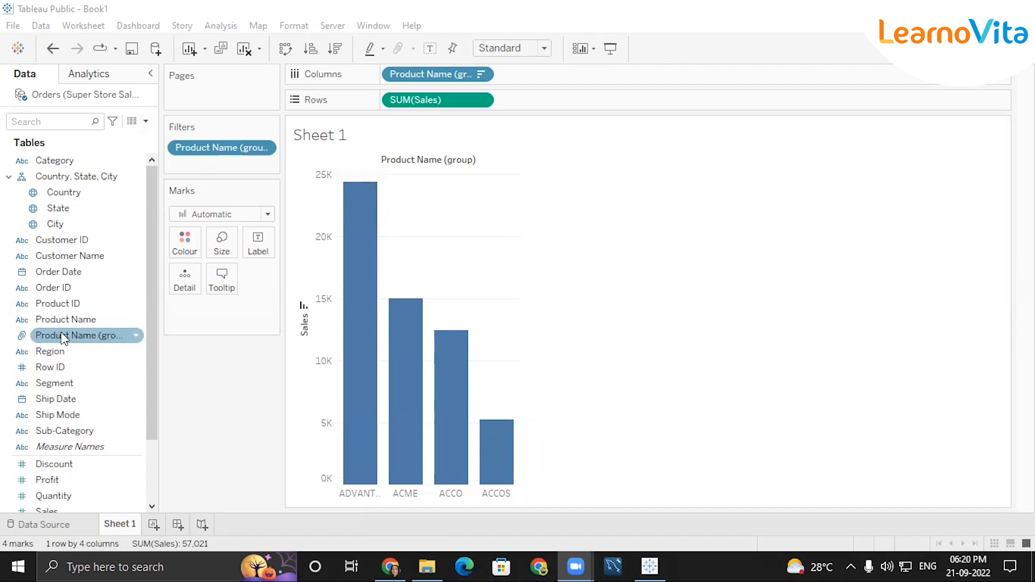
Rename the Product Name (group) field in the Data pane to BRAND.
{"action": "left_click", "coordinate": [138, 336]}
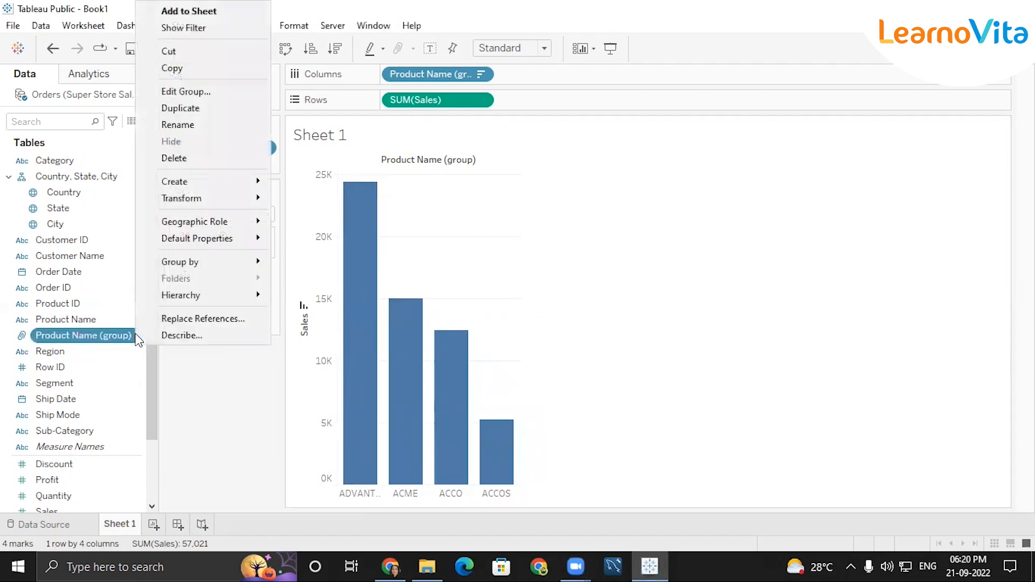
{"action": "left_click", "coordinate": [176, 127]}
{"action": "type", "text": "BRAND"}
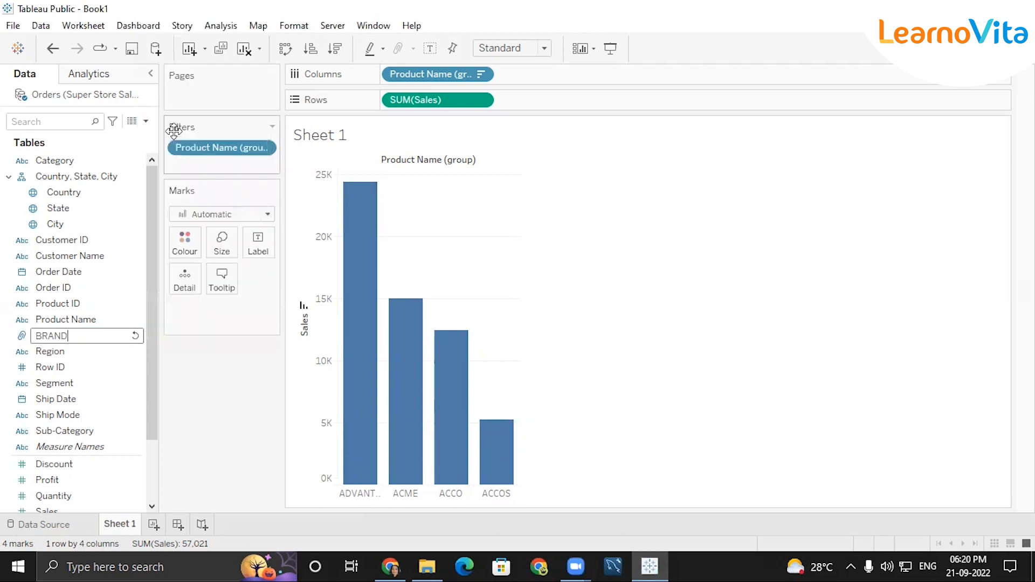
{"action": "key", "text": "Return"}
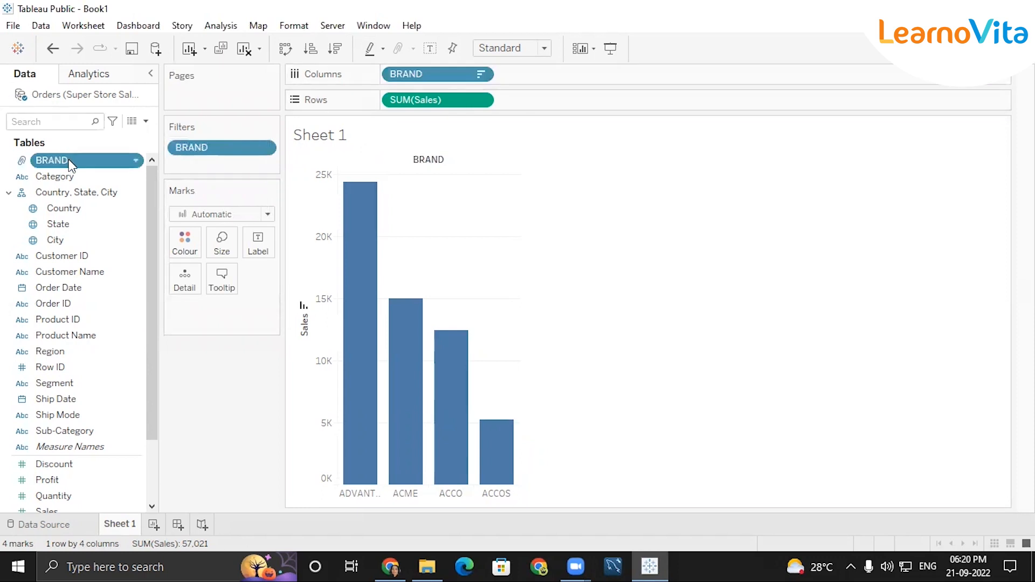
{"action": "mouse_move", "coordinate": [374, 227]}
Create a BRAND,PRoduct hierarchy from BRAND and add Product Name into it.
{"action": "left_click", "coordinate": [137, 161]}
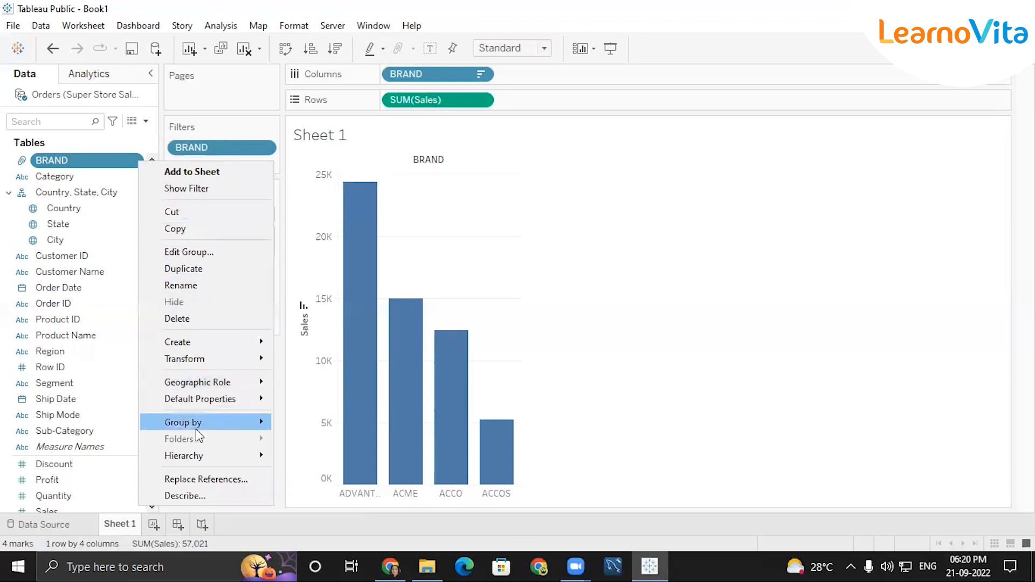
{"action": "mouse_move", "coordinate": [253, 455]}
{"action": "left_click", "coordinate": [332, 479]}
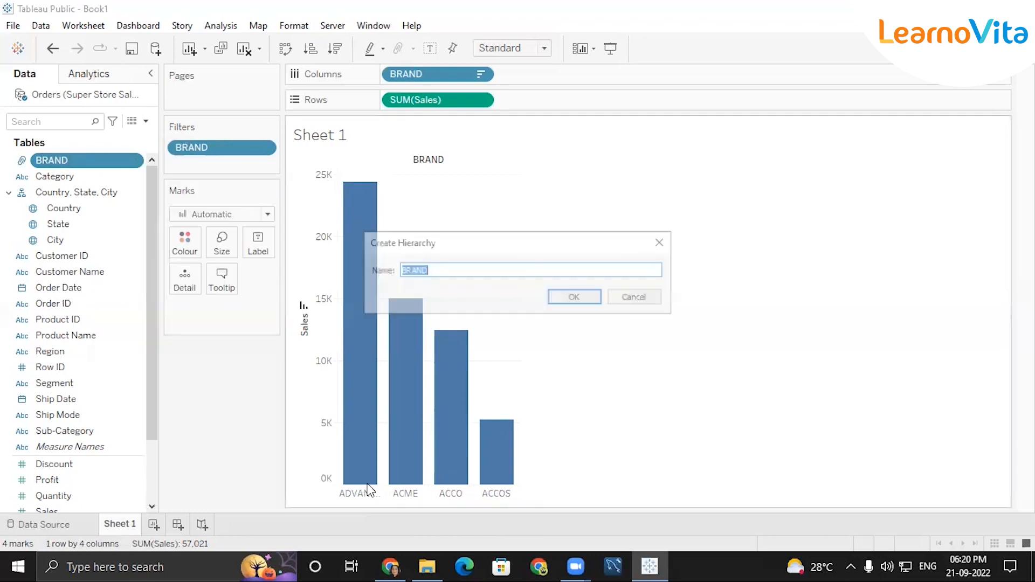
{"action": "key", "text": "Right"}
{"action": "type", "text": ",PRoduc"}
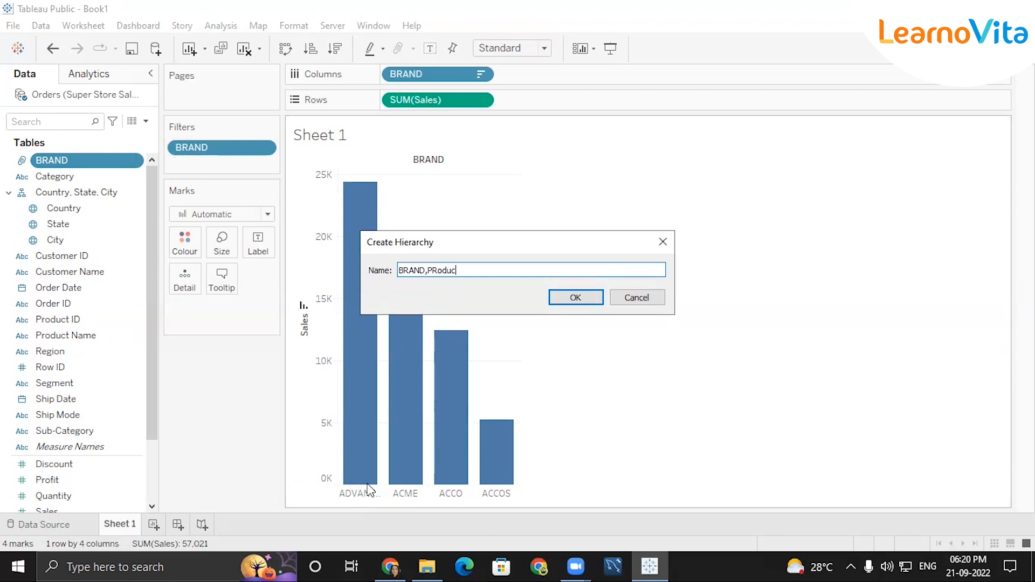
{"action": "type", "text": "t"}
{"action": "key", "text": "Return"}
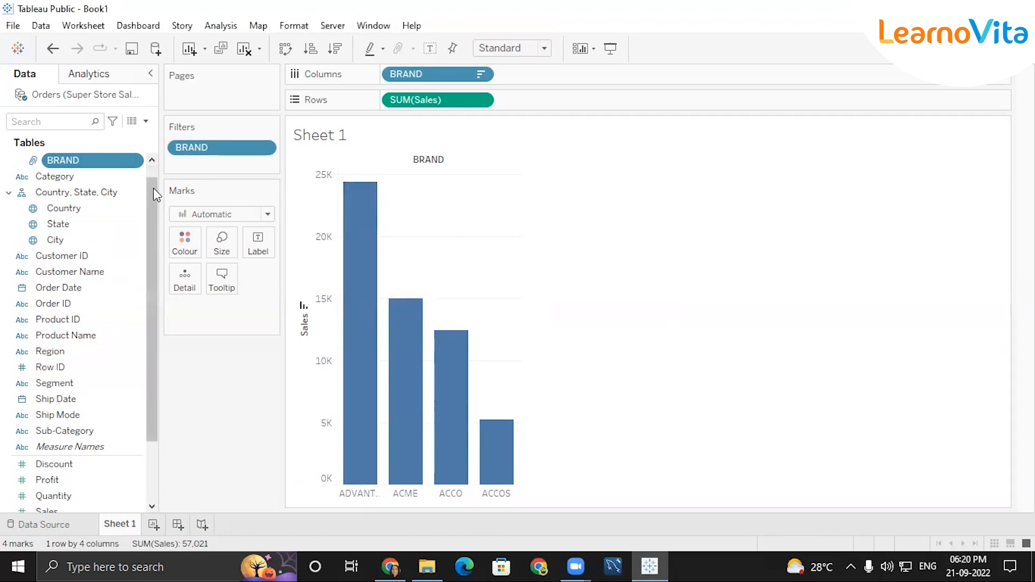
{"action": "left_click_drag", "start_coordinate": [151, 191], "coordinate": [147, 178]}
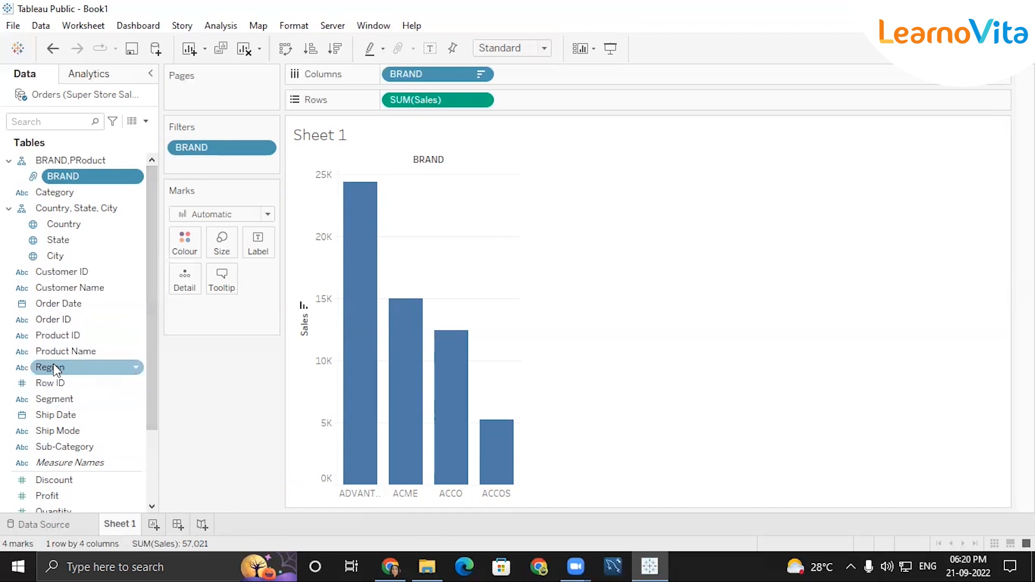
{"action": "left_click_drag", "start_coordinate": [68, 351], "coordinate": [91, 190]}
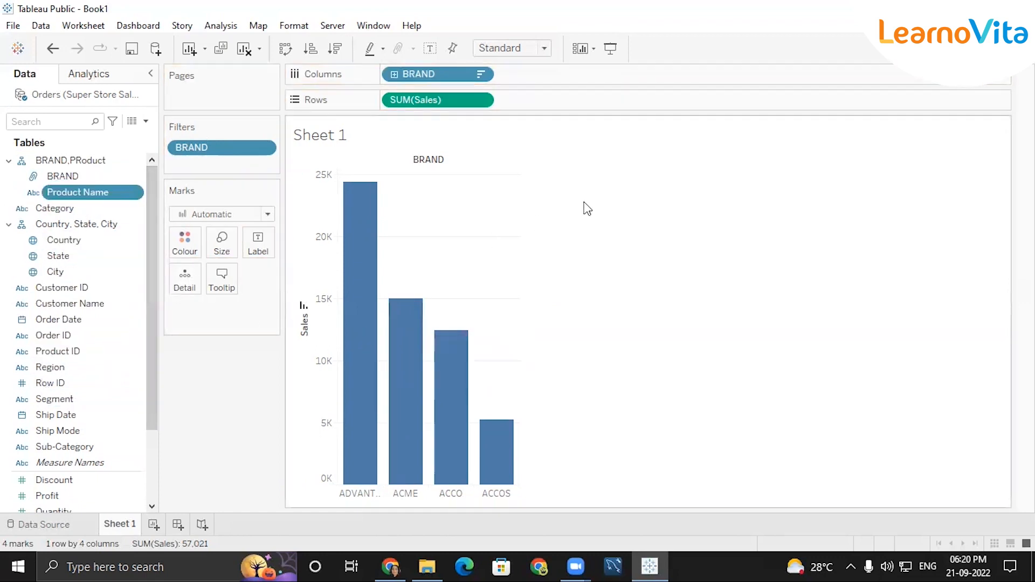
Replace BRAND on Columns with the BRAND,PRoduct hierarchy, keeping vertical bars.
{"action": "left_click", "coordinate": [481, 73]}
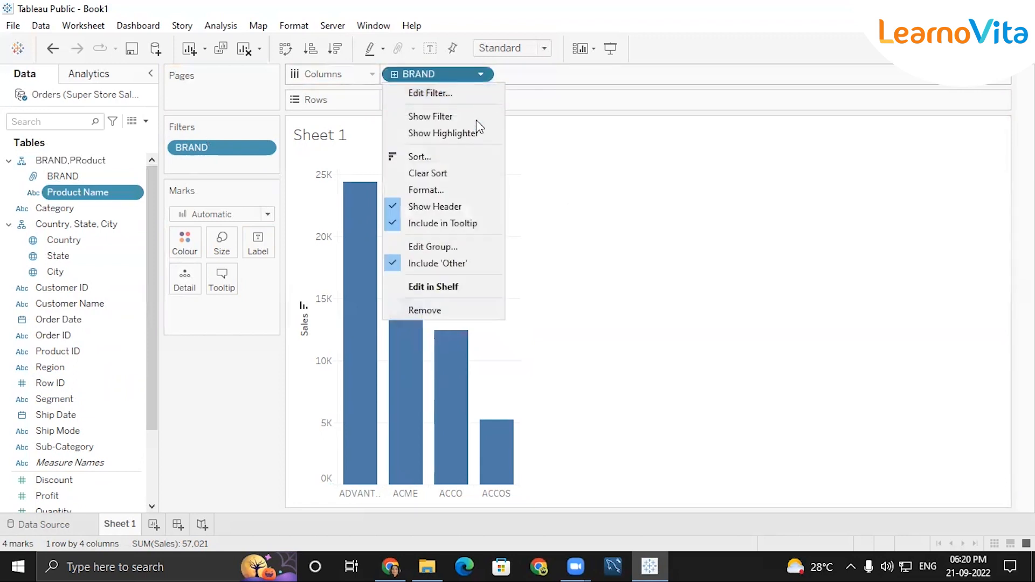
{"action": "left_click", "coordinate": [441, 310]}
{"action": "left_click_drag", "start_coordinate": [72, 161], "coordinate": [445, 74]}
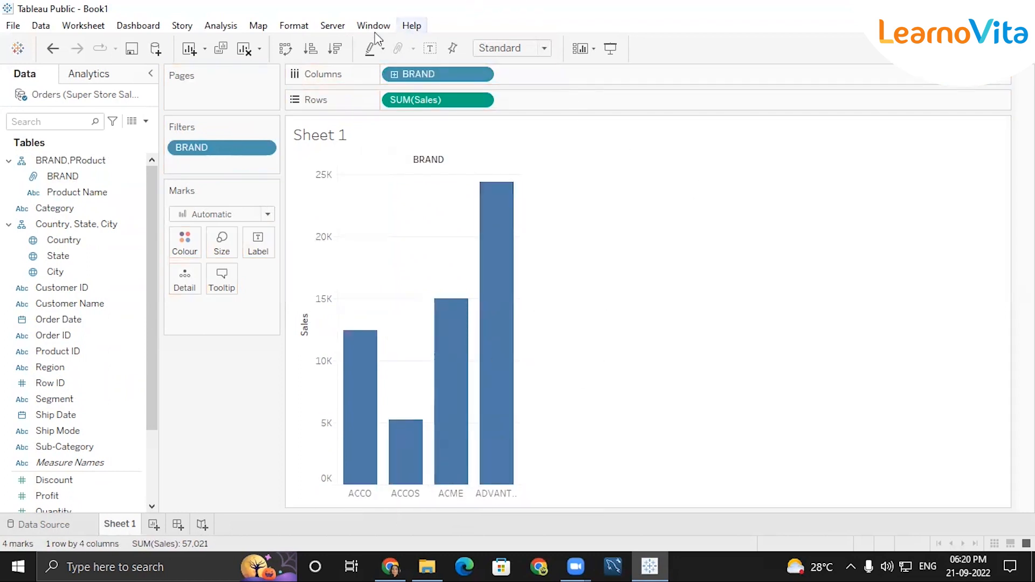
{"action": "left_click", "coordinate": [295, 47]}
{"action": "left_click", "coordinate": [294, 47]}
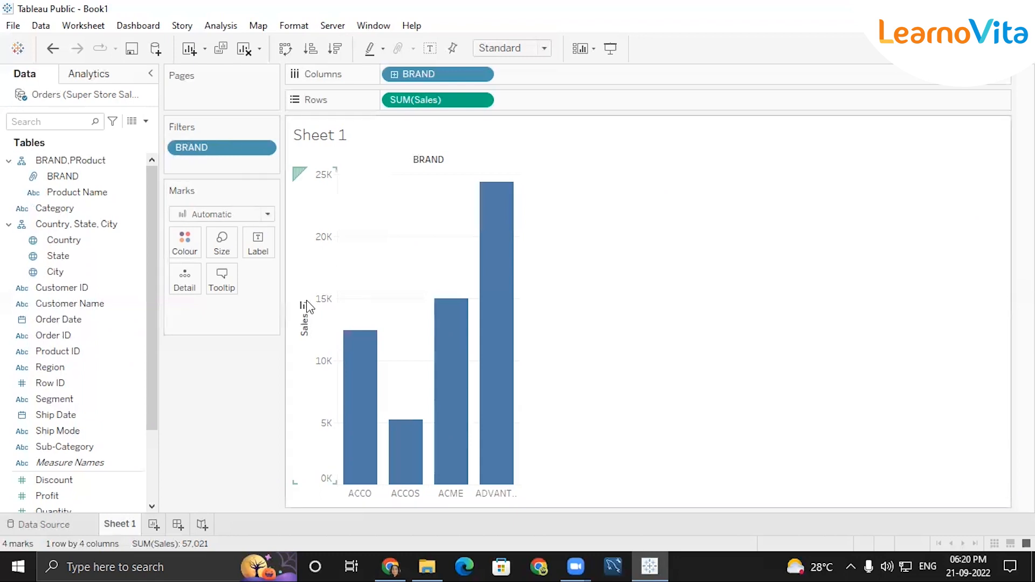
Sort the brand bars by sales descending and drill down from BRAND into Product Name.
{"action": "left_click", "coordinate": [305, 306]}
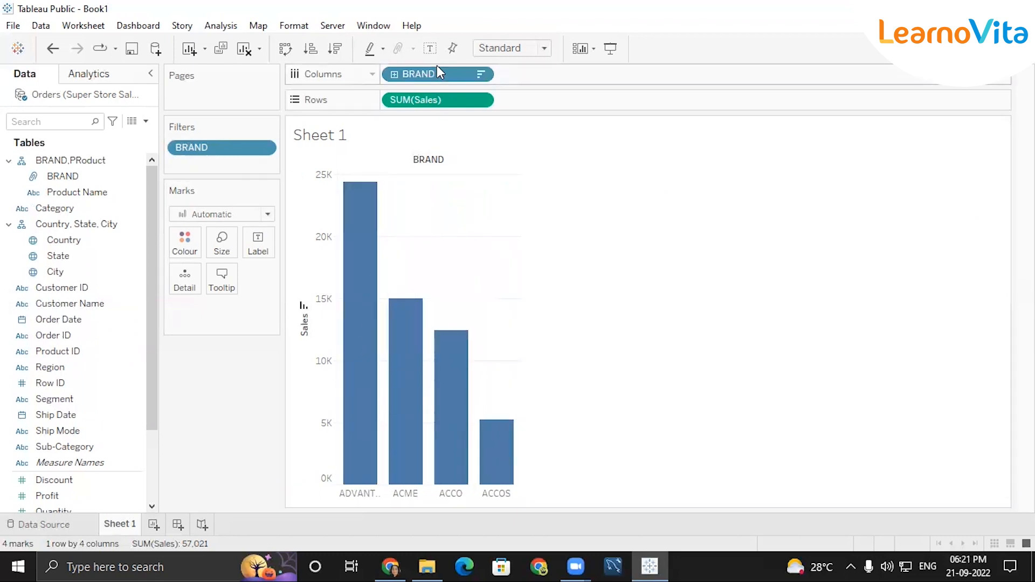
{"action": "left_click", "coordinate": [394, 75]}
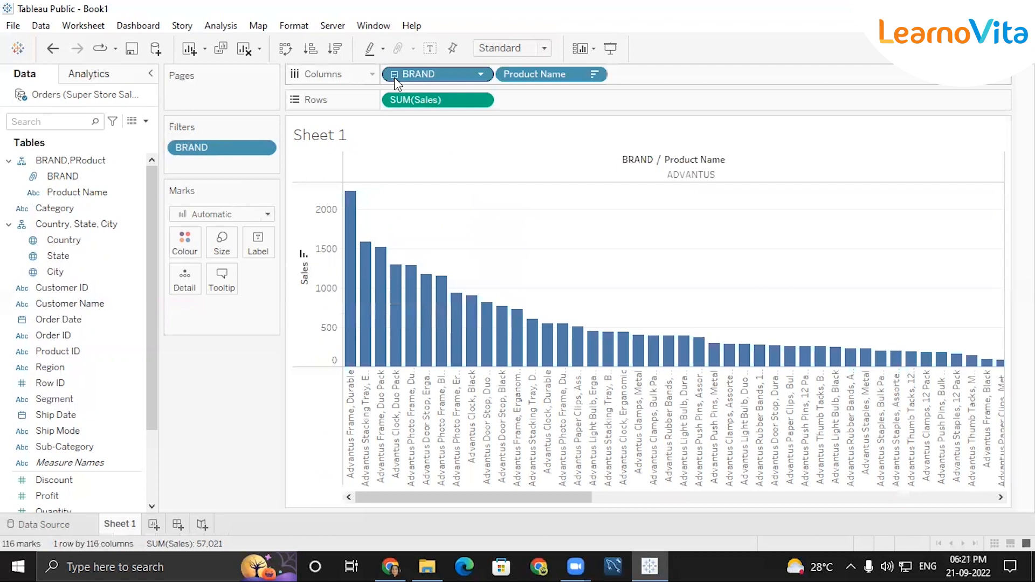
{"action": "mouse_move", "coordinate": [516, 73]}
{"action": "left_mouse_down"}
{"action": "mouse_move", "coordinate": [526, 107]}
{"action": "mouse_move", "coordinate": [526, 74]}
{"action": "left_mouse_up"}
{"action": "left_click_drag", "start_coordinate": [407, 91], "coordinate": [406, 92]}
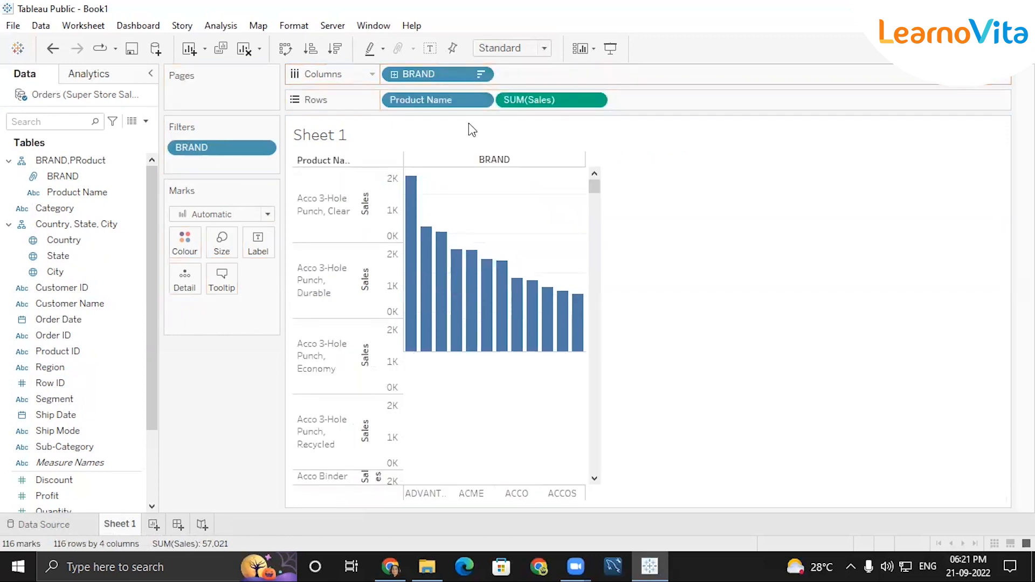
Rearrange the Product Name and BRAND pills, undo the last move, and show chart-type suggestions.
{"action": "double_click", "coordinate": [526, 100]}
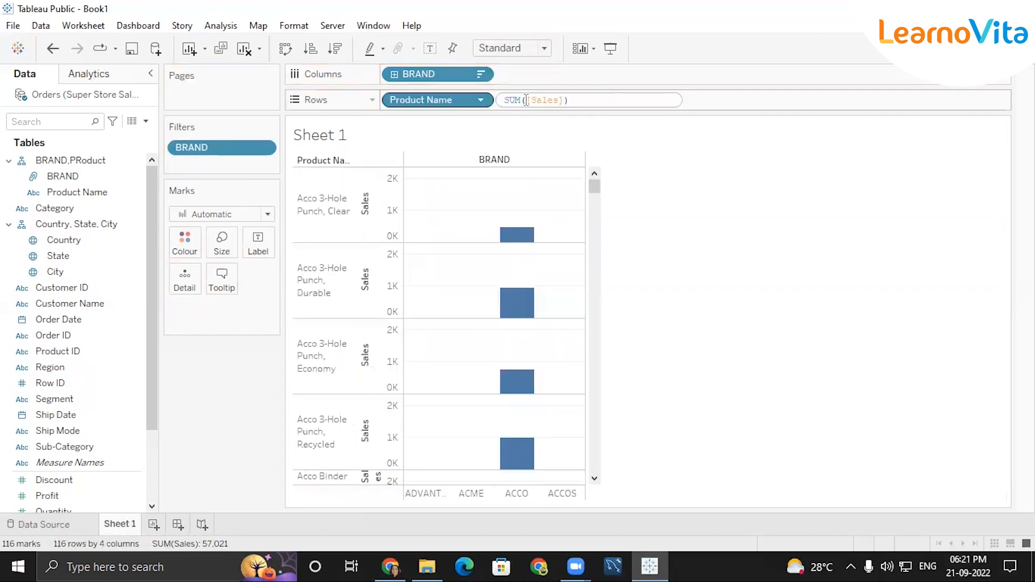
{"action": "left_click", "coordinate": [830, 199]}
{"action": "left_click_drag", "start_coordinate": [443, 102], "coordinate": [572, 76]}
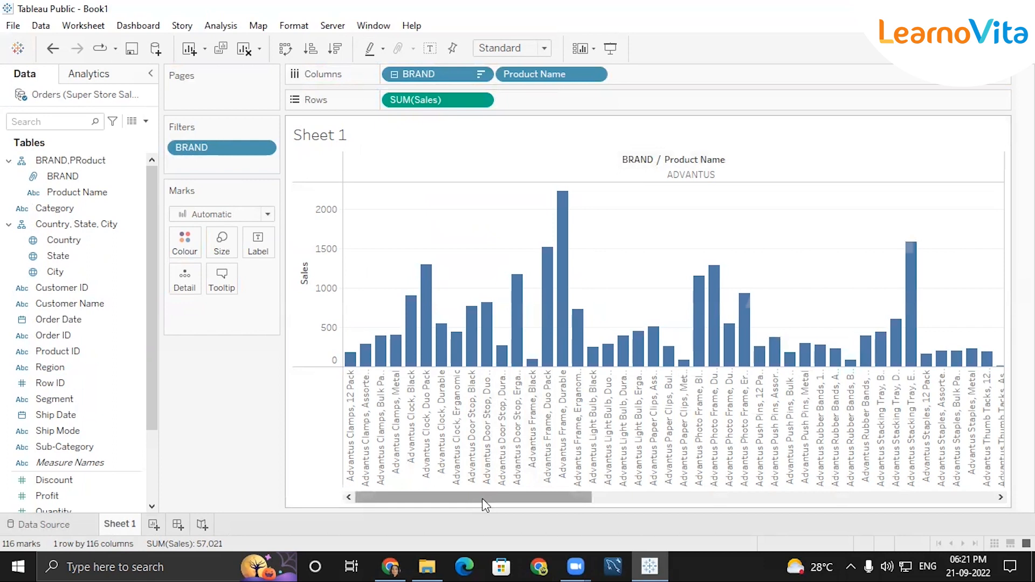
{"action": "left_click_drag", "start_coordinate": [483, 499], "coordinate": [738, 488]}
{"action": "left_click_drag", "start_coordinate": [436, 70], "coordinate": [459, 102]}
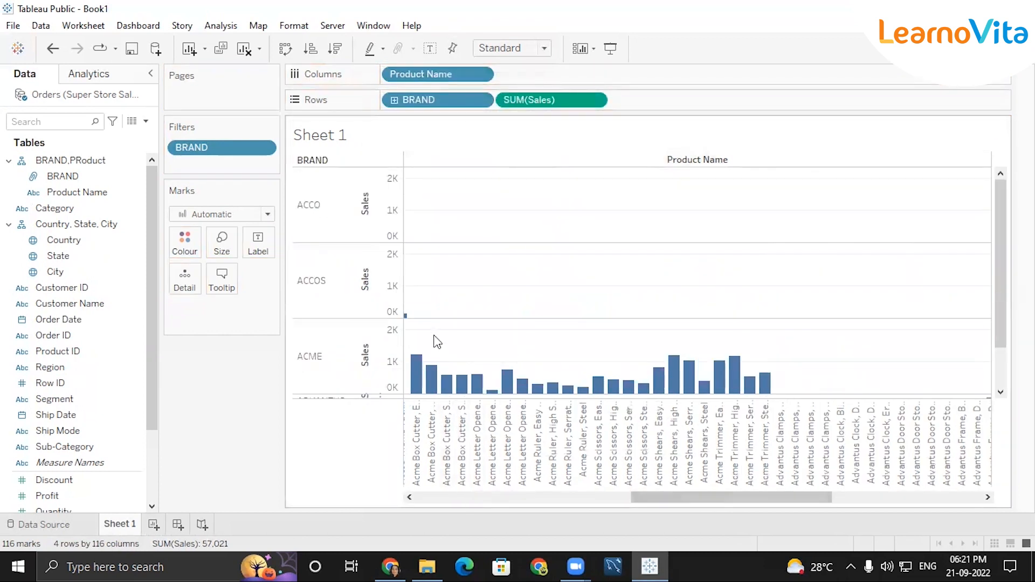
{"action": "scroll", "coordinate": [437, 341], "scroll_direction": "down", "scroll_amount": 2}
{"action": "scroll", "coordinate": [437, 341], "scroll_direction": "up", "scroll_amount": 2}
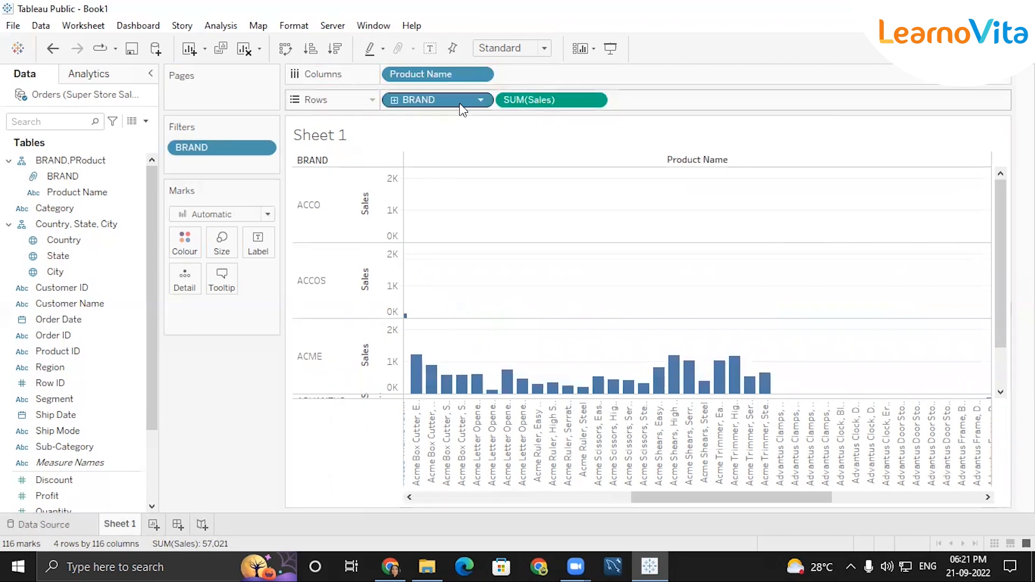
{"action": "key", "text": "ctrl+z"}
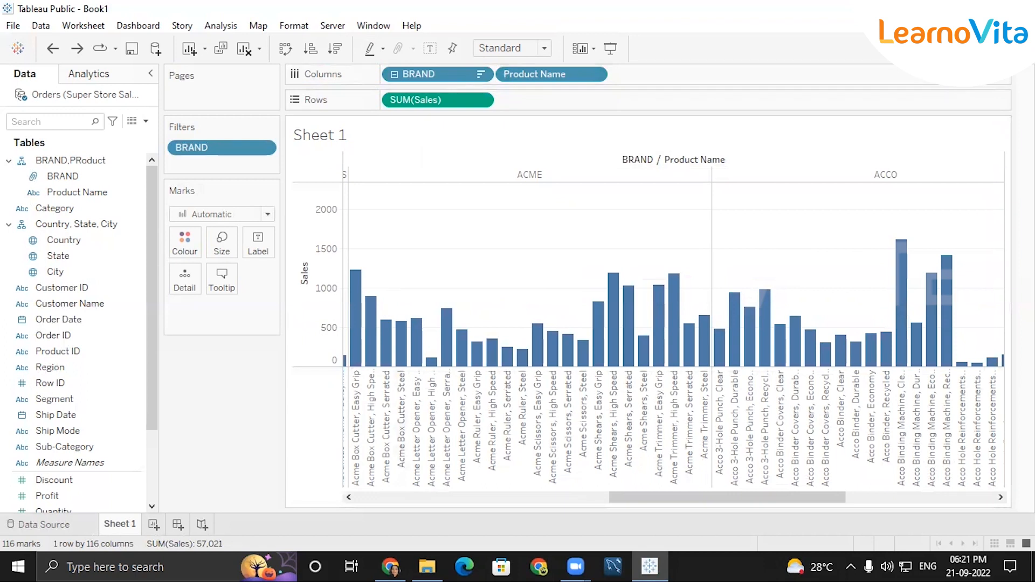
{"action": "left_click", "coordinate": [998, 48]}
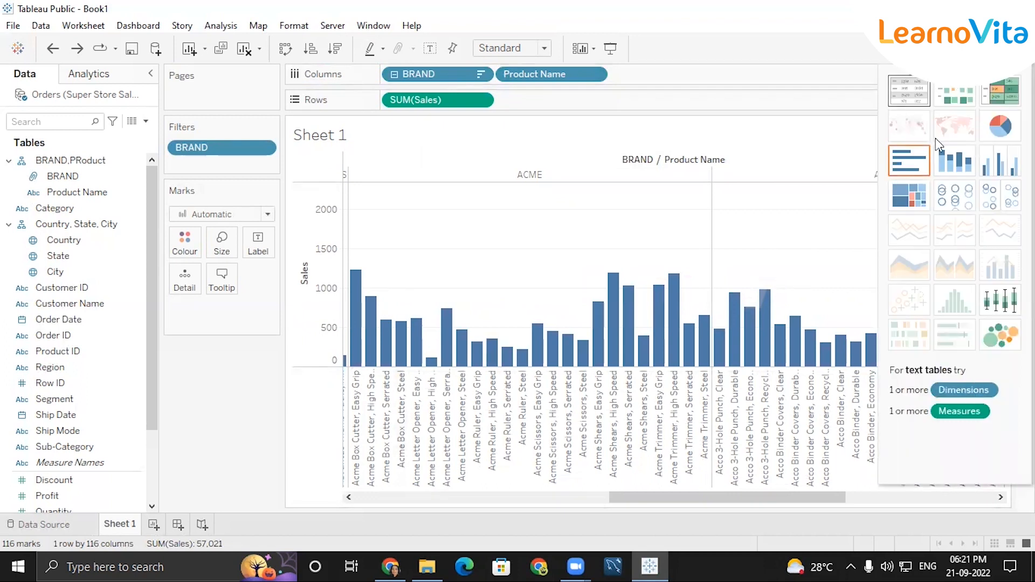
Turn the chart into a text table of product sales under BRAND, then hide Show Me.
{"action": "left_click", "coordinate": [909, 90]}
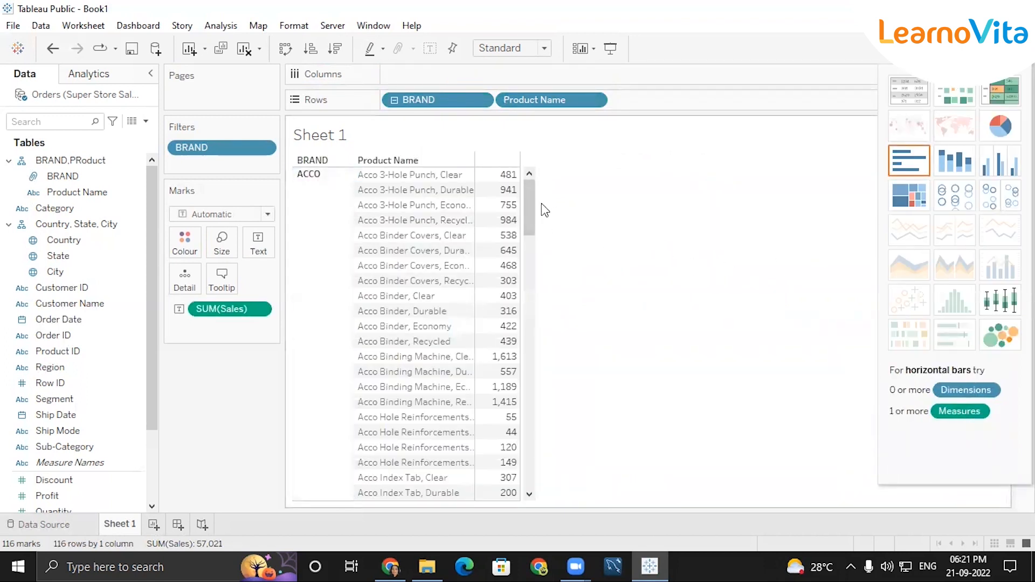
{"action": "left_click_drag", "start_coordinate": [530, 211], "coordinate": [550, 382]}
{"action": "scroll", "coordinate": [437, 334], "scroll_direction": "down", "scroll_amount": 10}
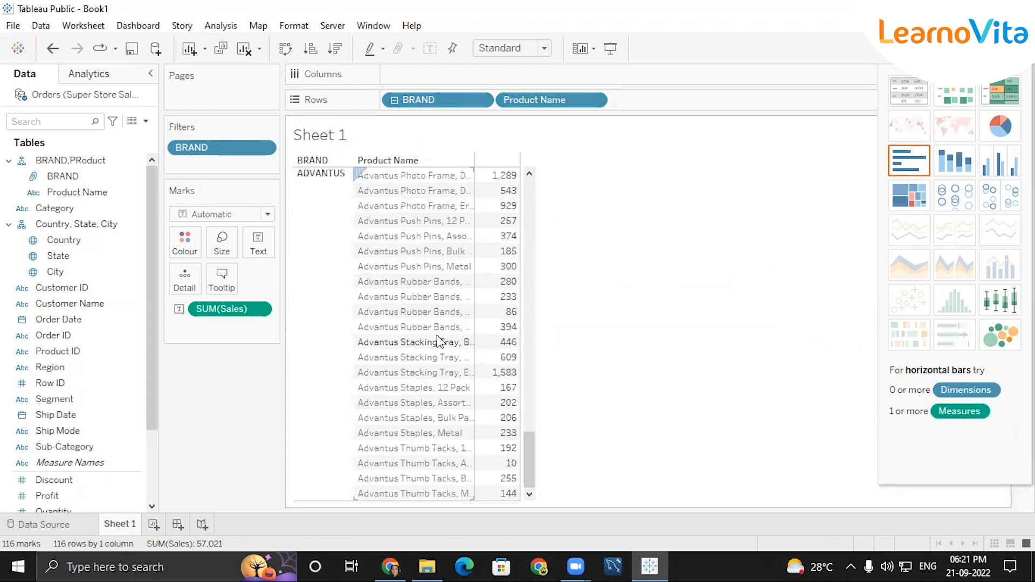
{"action": "left_click", "coordinate": [78, 194]}
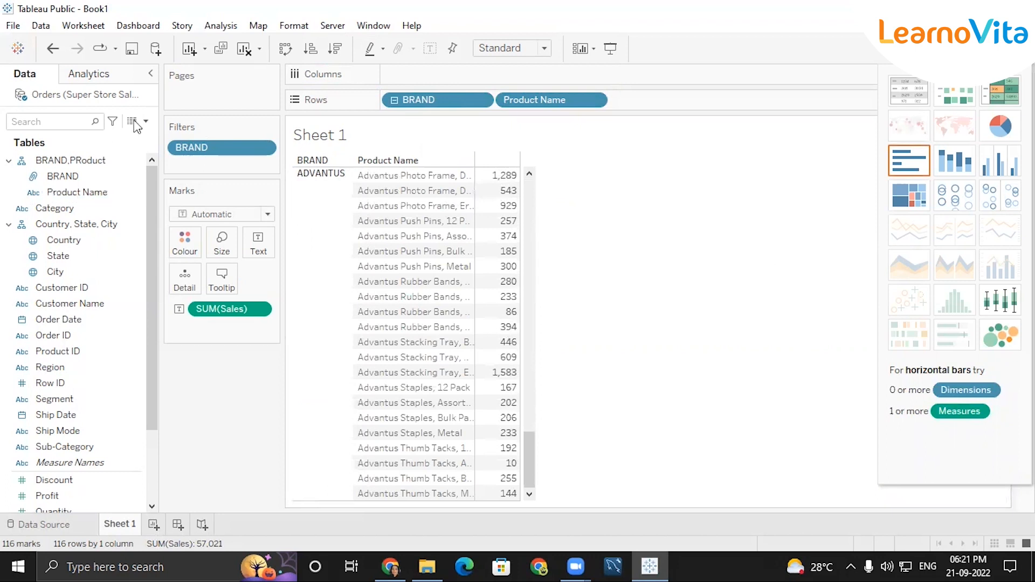
{"action": "mouse_move", "coordinate": [504, 238]}
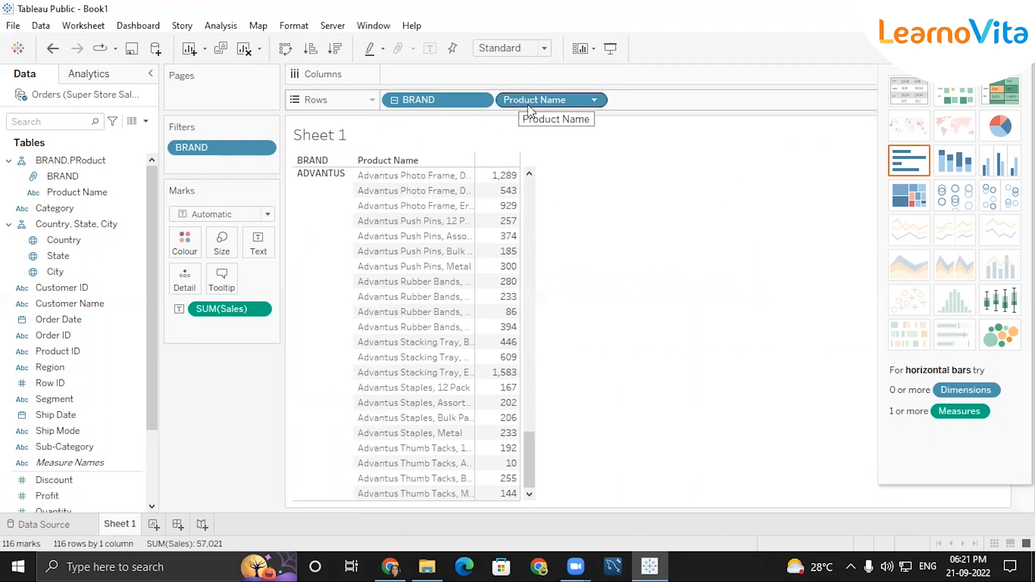
{"action": "left_click", "coordinate": [995, 48]}
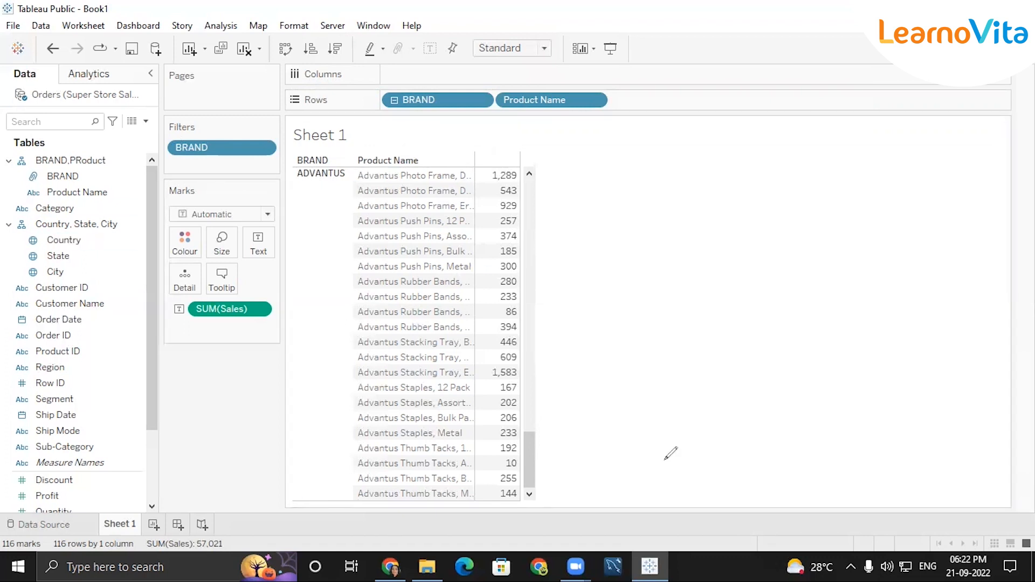
Add a 'Superstore Sales' note in the view with point 1 about grouping subcategory items.
{"action": "double_click", "coordinate": [635, 178]}
{"action": "type", "text": "Superstore Sales"}
{"action": "key", "text": "Return"}
{"action": "type", "text": "1)"}
{"action": "type", "text": " In subcate"}
{"action": "type", "text": "gor"}
{"action": "type", "text": "y-make a"}
{"action": "type", "text": " group "}
{"action": "type", "text": "of the fol"}
{"action": "type", "text": "lowing i"}
{"action": "type", "text": "tems"}
{"action": "type", "text": ":"}
{"action": "key", "text": "Return"}
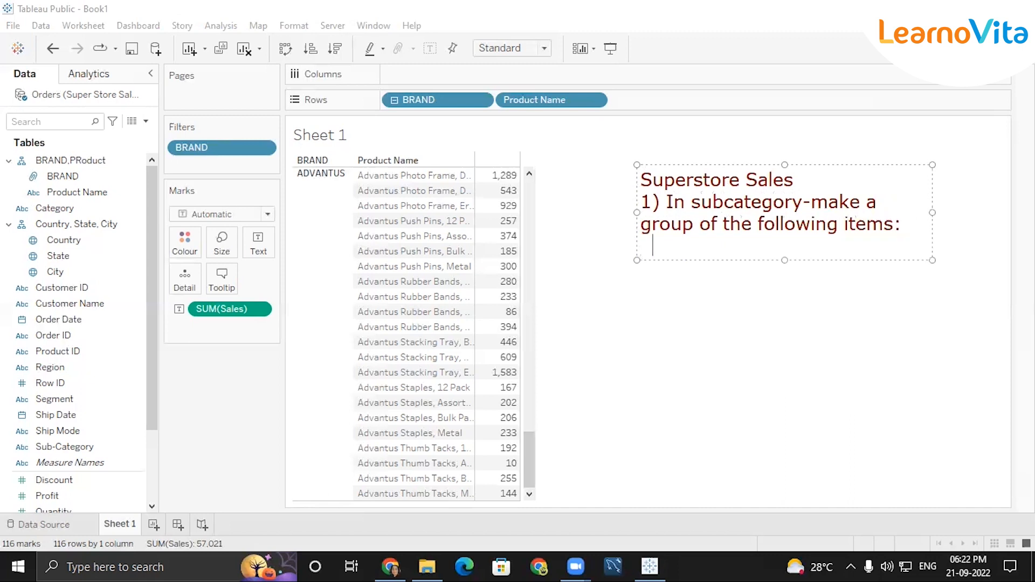
List bookcases, chairs, Tables and Furnishing as the items to group.
{"action": "type", "text": "a)Book"}
{"action": "key", "text": "BackSpace"}
{"action": "key", "text": "BackSpace"}
{"action": "key", "text": "BackSpace"}
{"action": "key", "text": "BackSpace"}
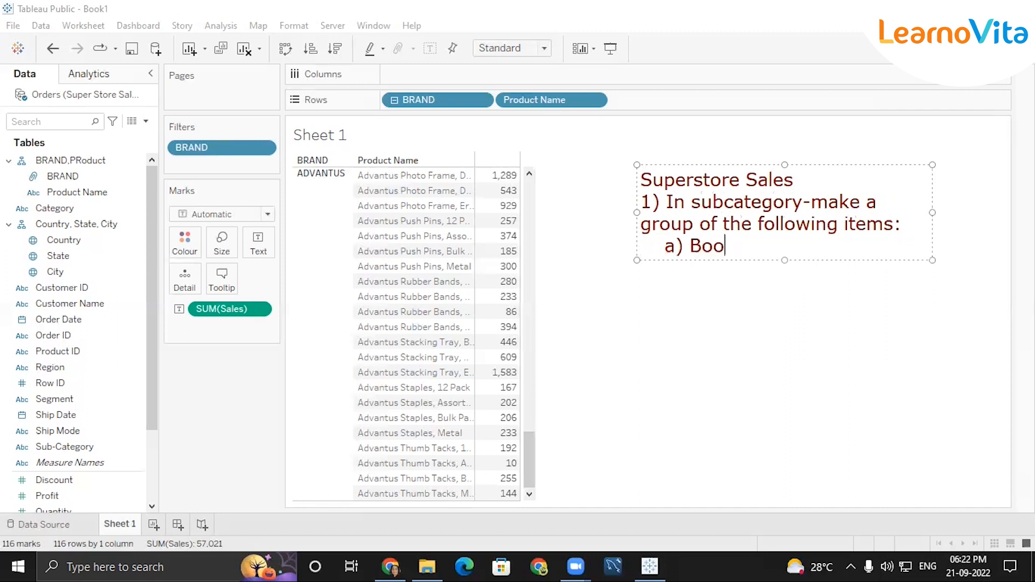
{"action": "key", "text": "BackSpace"}
{"action": "key", "text": "BackSpace"}
{"action": "key", "text": "BackSpace"}
{"action": "type", "text": "- bookcases"}
{"action": "key", "text": "Return"}
{"action": "type", "text": "-chairs"}
{"action": "key", "text": "Return"}
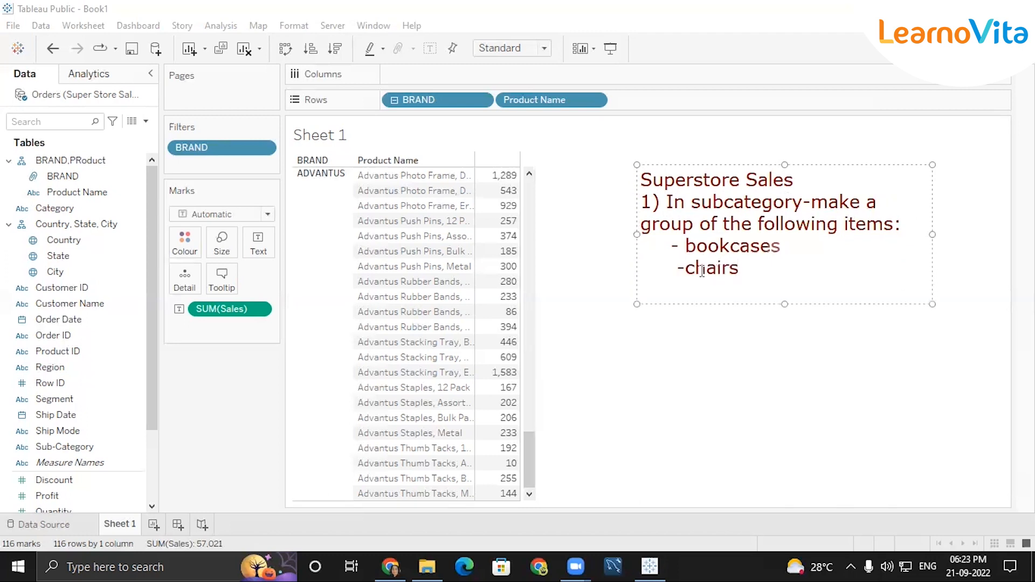
{"action": "type", "text": "- Tables"}
{"action": "key", "text": "Return"}
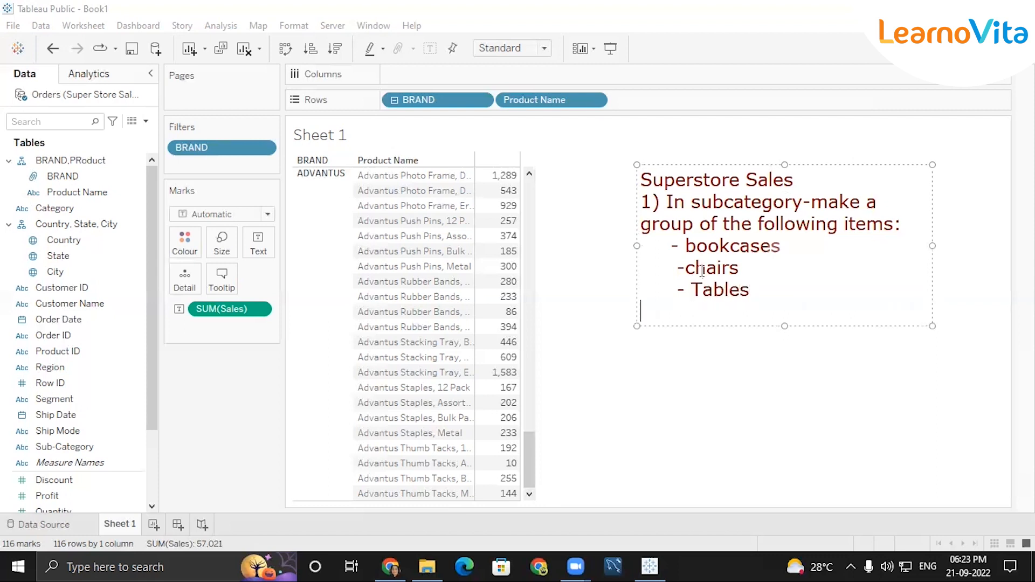
{"action": "type", "text": "-Furnishing"}
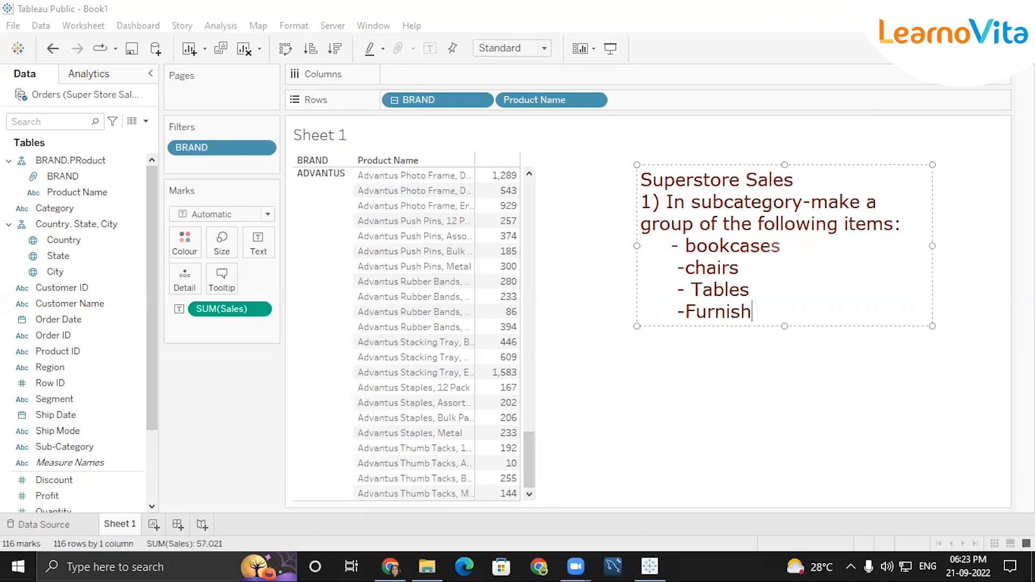
{"action": "key", "text": "Return"}
{"action": "key", "text": "Return"}
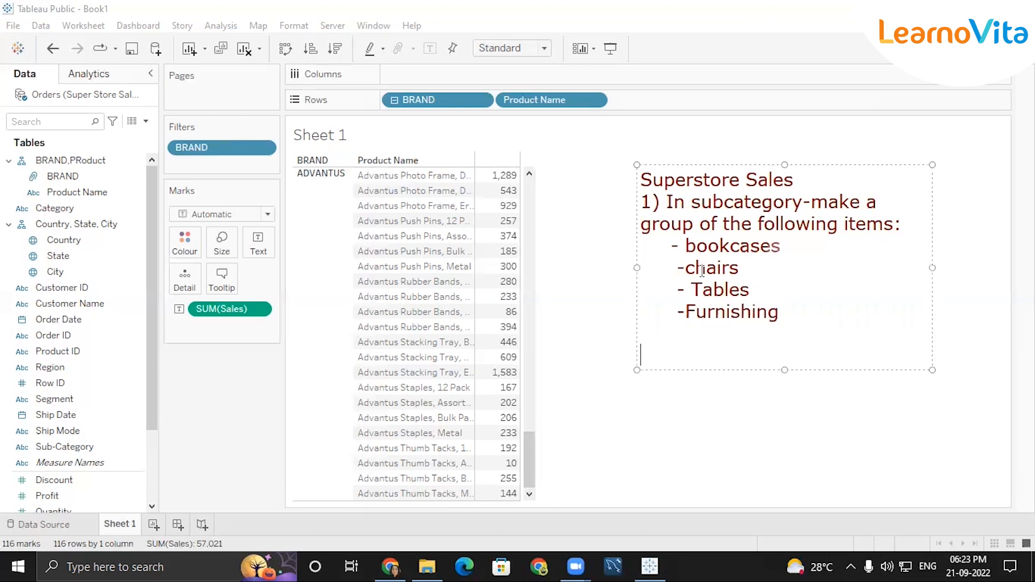
Add points '2) make rest others' and '3) compare Sales of 2 groups', then widen the note.
{"action": "type", "text": "2) make"}
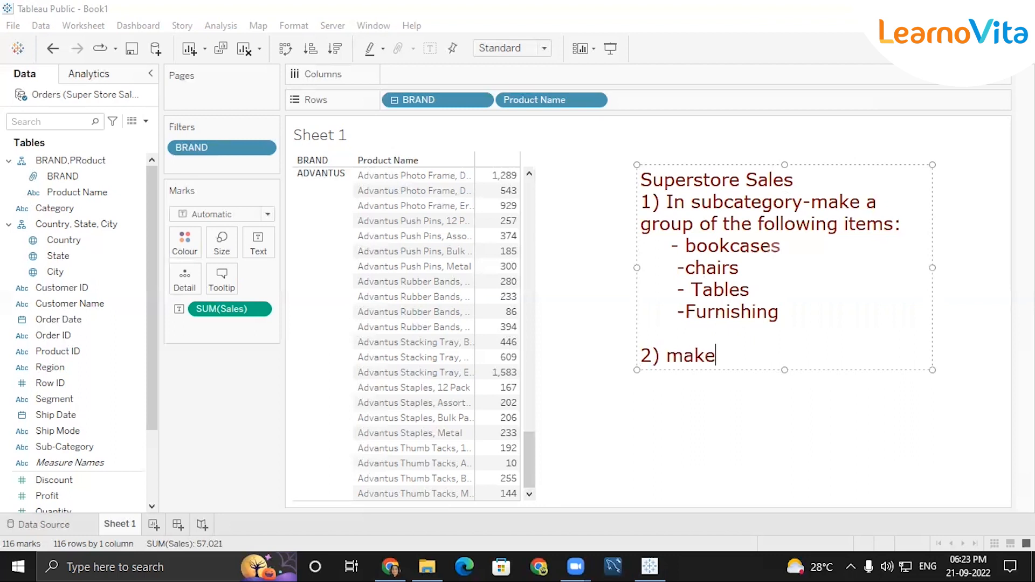
{"action": "type", "text": " rest others"}
{"action": "key", "text": "Return"}
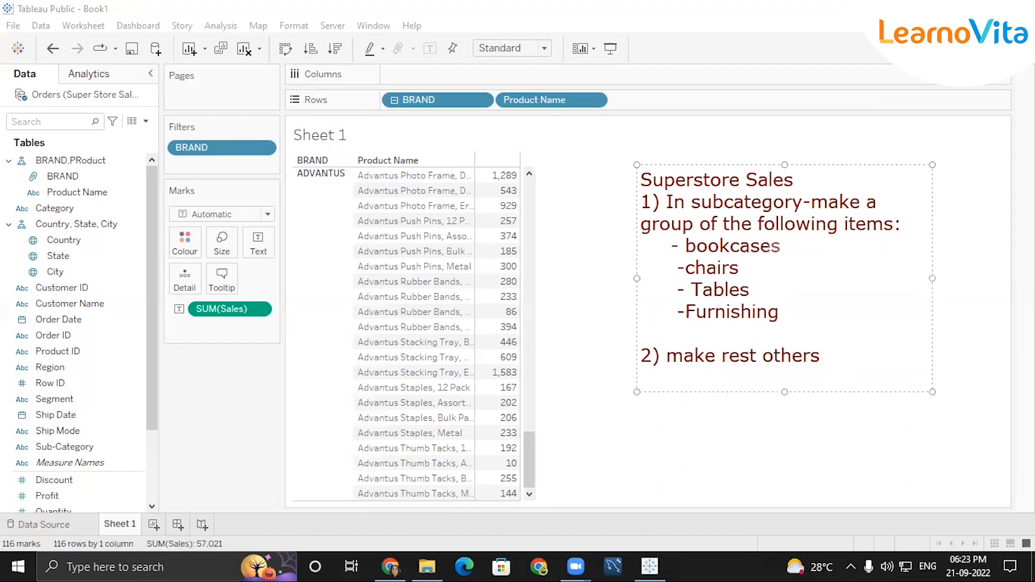
{"action": "type", "text": "3) comparee sal"}
{"action": "key", "text": "BackSpace"}
{"action": "key", "text": "BackSpace"}
{"action": "key", "text": "BackSpace"}
{"action": "key", "text": "BackSpace"}
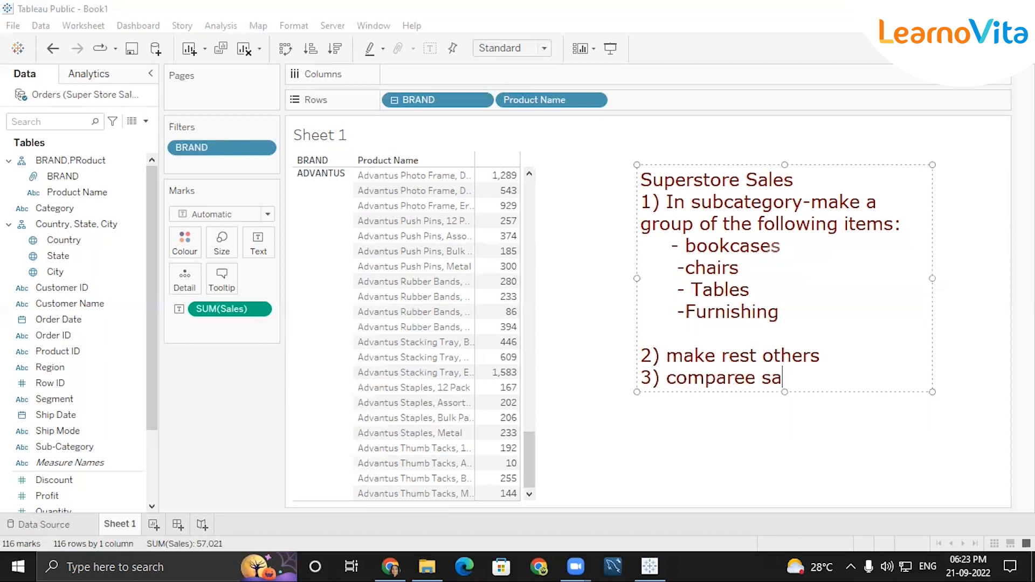
{"action": "key", "text": "BackSpace"}
{"action": "type", "text": "Salesmo"}
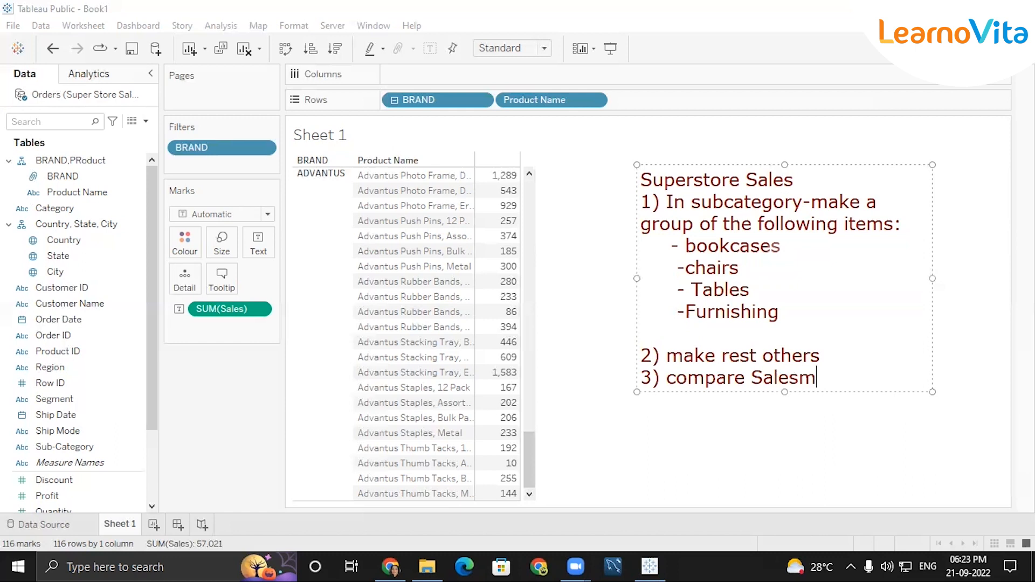
{"action": "key", "text": "BackSpace"}
{"action": "key", "text": "BackSpace"}
{"action": "key", "text": "BackSpace"}
{"action": "type", "text": "s of 2 gro"}
{"action": "type", "text": "o"}
{"action": "key", "text": "BackSpace"}
{"action": "type", "text": "ups"}
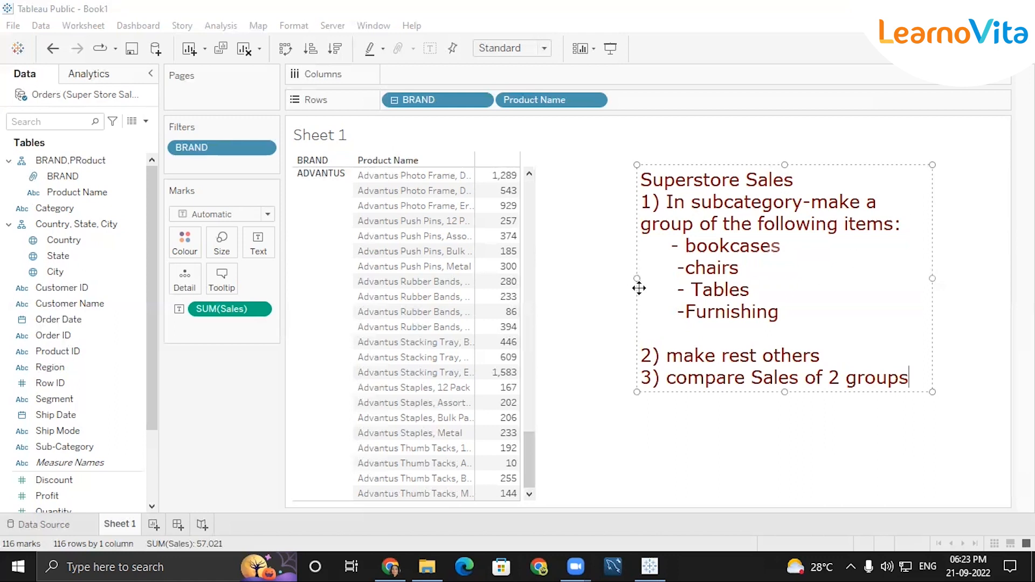
{"action": "left_click_drag", "start_coordinate": [637, 278], "coordinate": [569, 280]}
Deselect the finished note and scroll through the BRAND and Product Name sales table.
{"action": "left_click", "coordinate": [633, 394]}
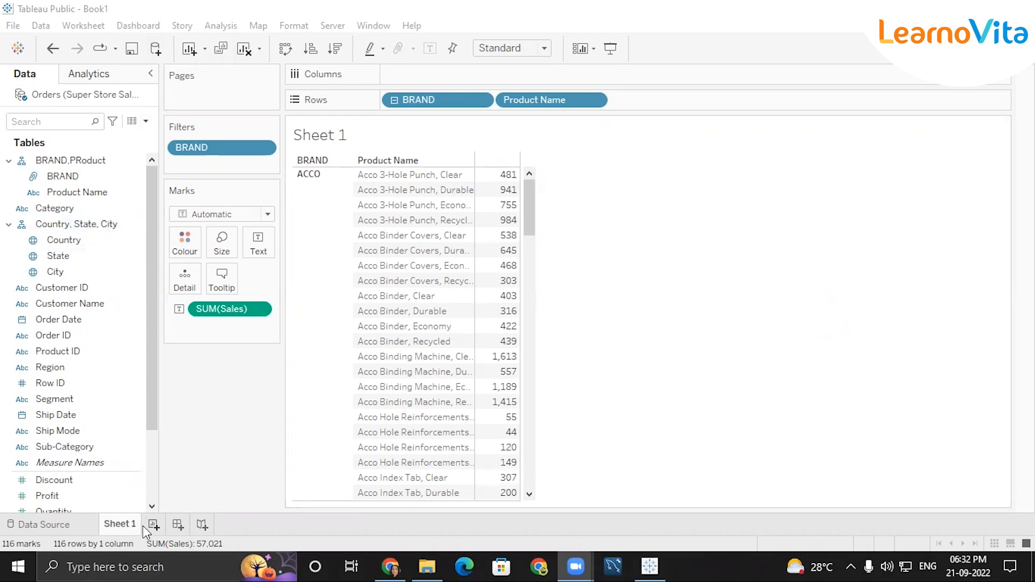
{"action": "scroll", "coordinate": [531, 227], "scroll_direction": "down", "scroll_amount": 3}
{"action": "scroll", "coordinate": [540, 200], "scroll_direction": "up", "scroll_amount": 3}
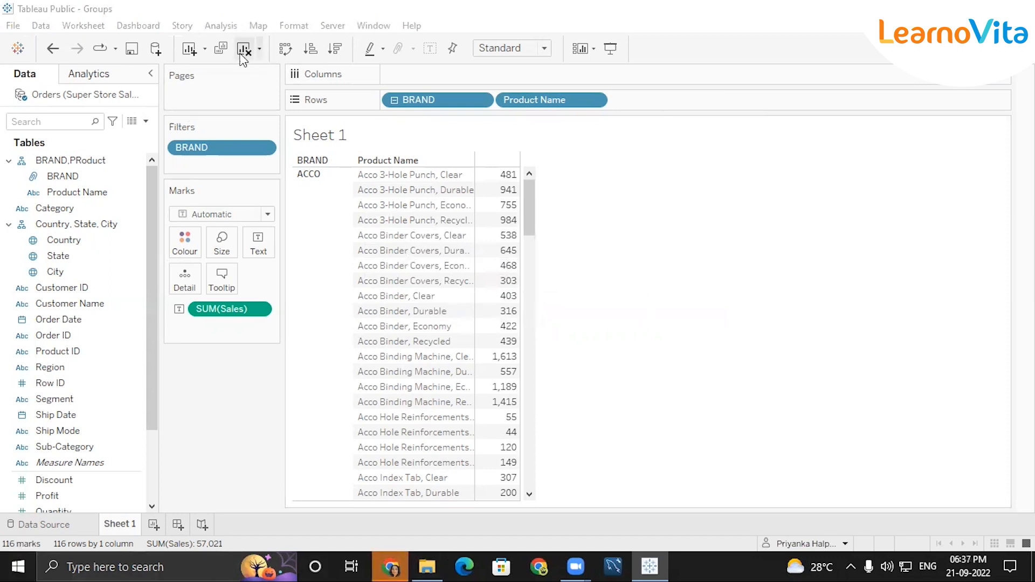
Clear Sheet 1, close the Orders data source, and open the folder holding Pivot.xlsx.
{"action": "left_click", "coordinate": [244, 50]}
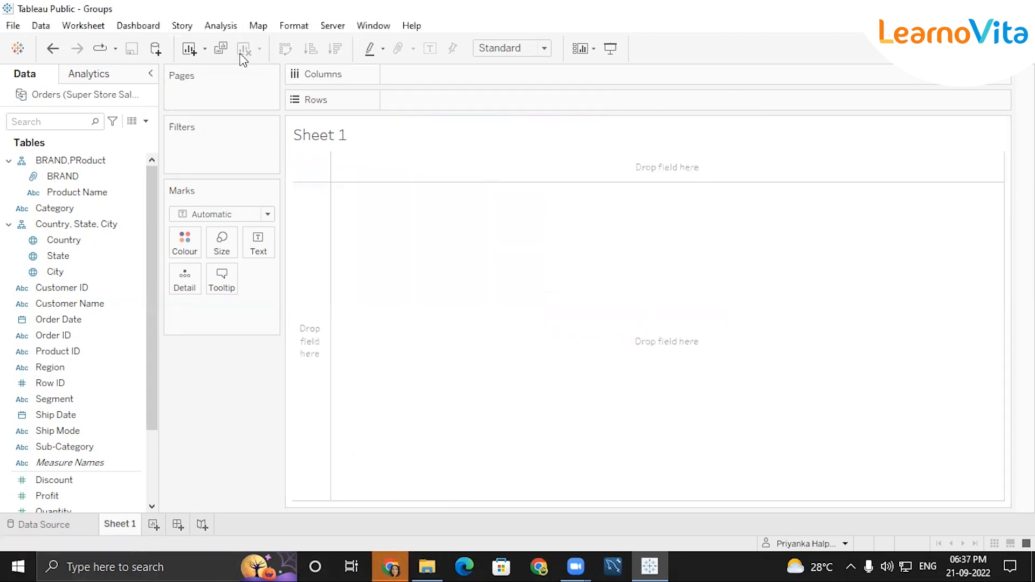
{"action": "left_click", "coordinate": [67, 186]}
{"action": "right_click", "coordinate": [122, 97]}
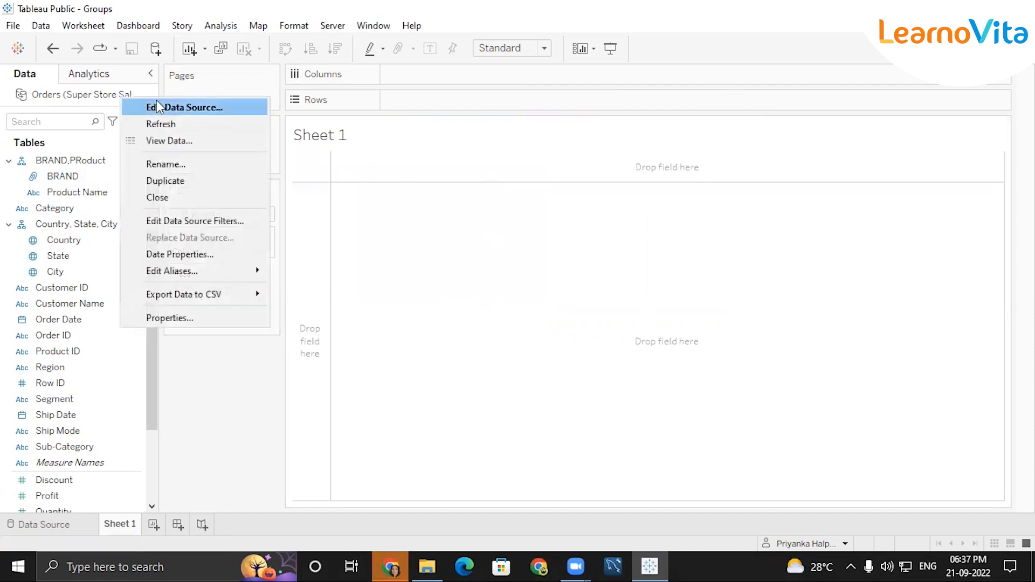
{"action": "left_click", "coordinate": [168, 199]}
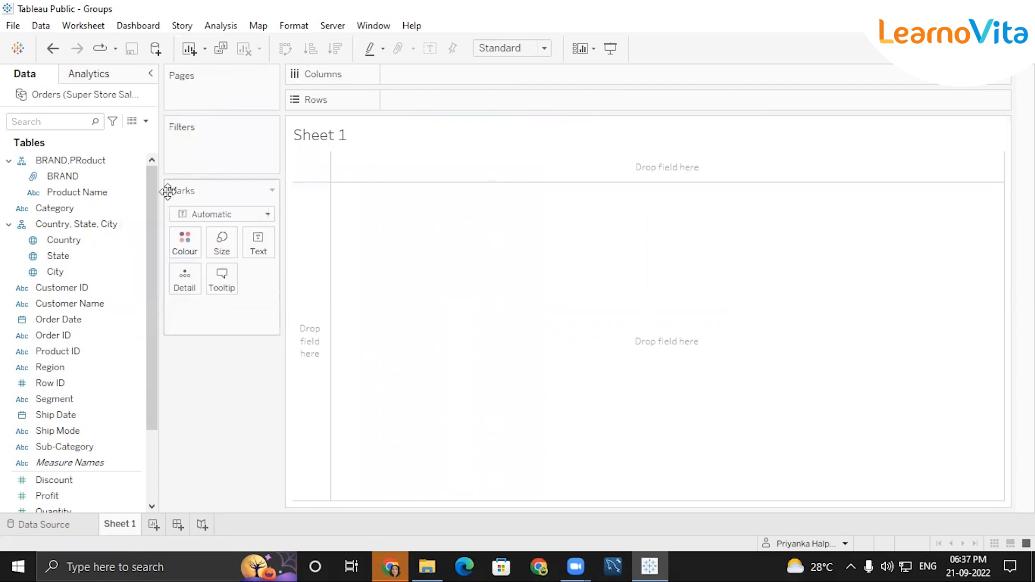
{"action": "left_click", "coordinate": [427, 566]}
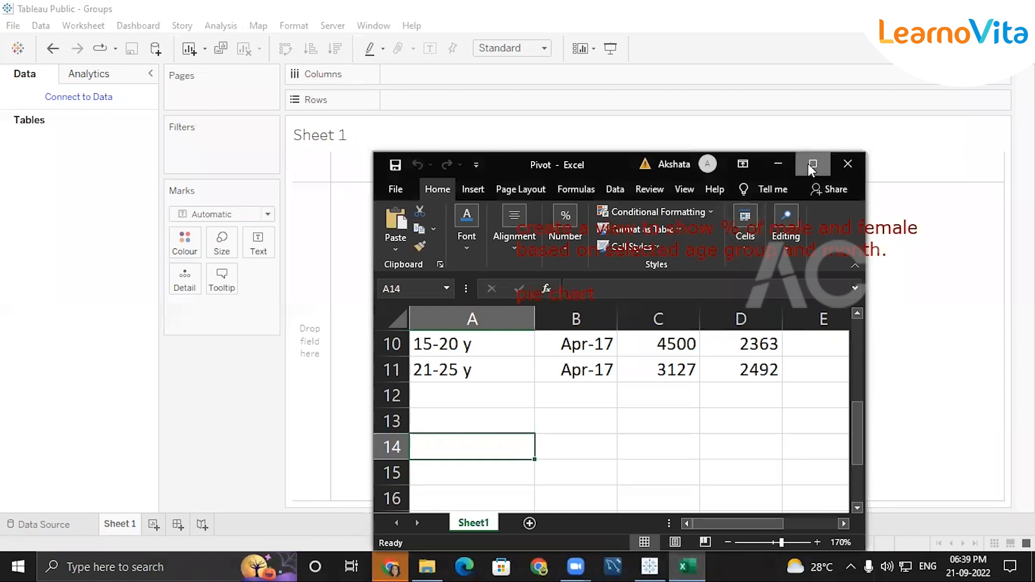
Maximize the Pivot workbook and inspect the Age Group, Male, Female headers and first Month value.
{"action": "left_click", "coordinate": [813, 163]}
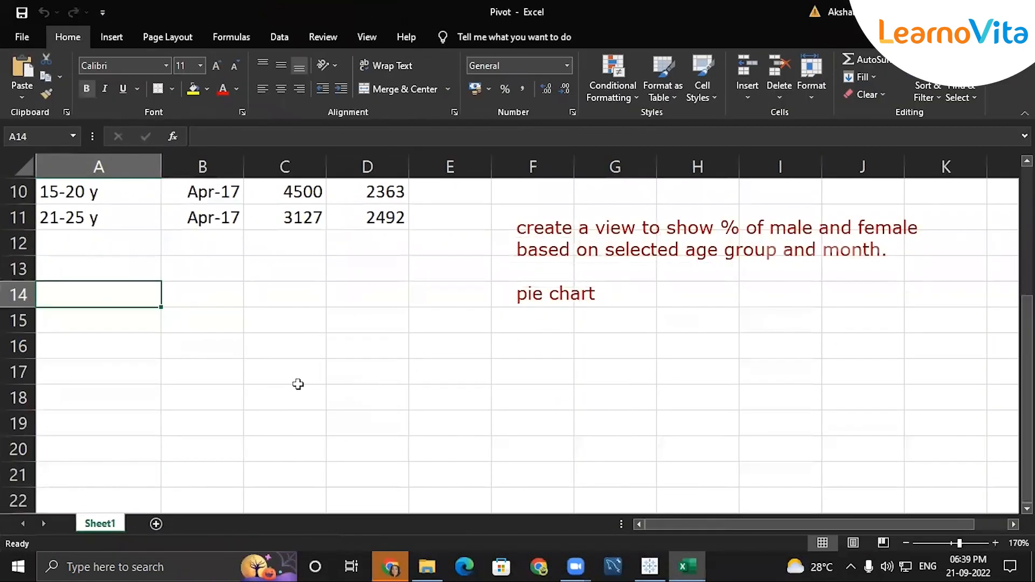
{"action": "scroll", "coordinate": [298, 386], "scroll_direction": "up", "scroll_amount": 3}
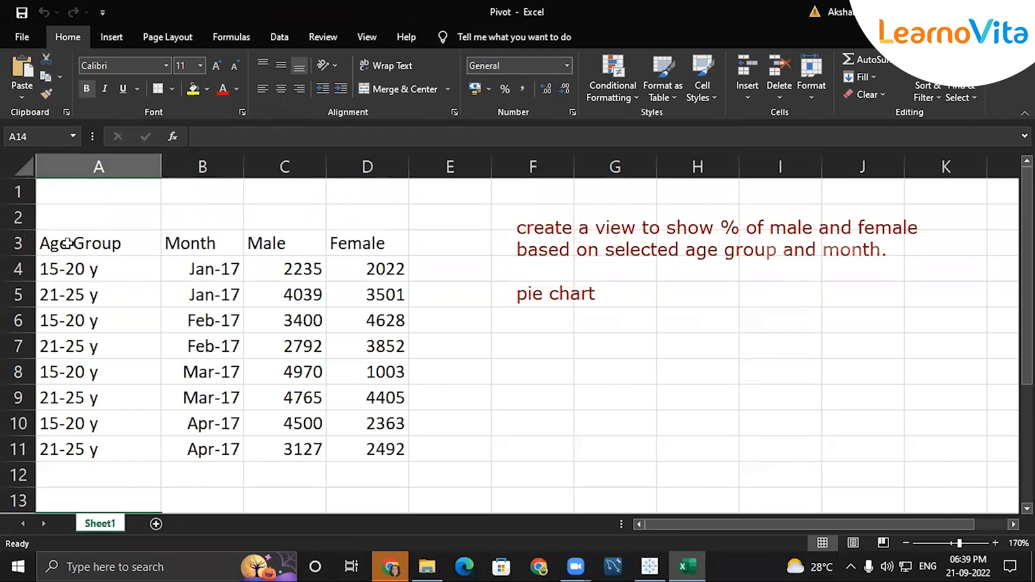
{"action": "left_click", "coordinate": [69, 243]}
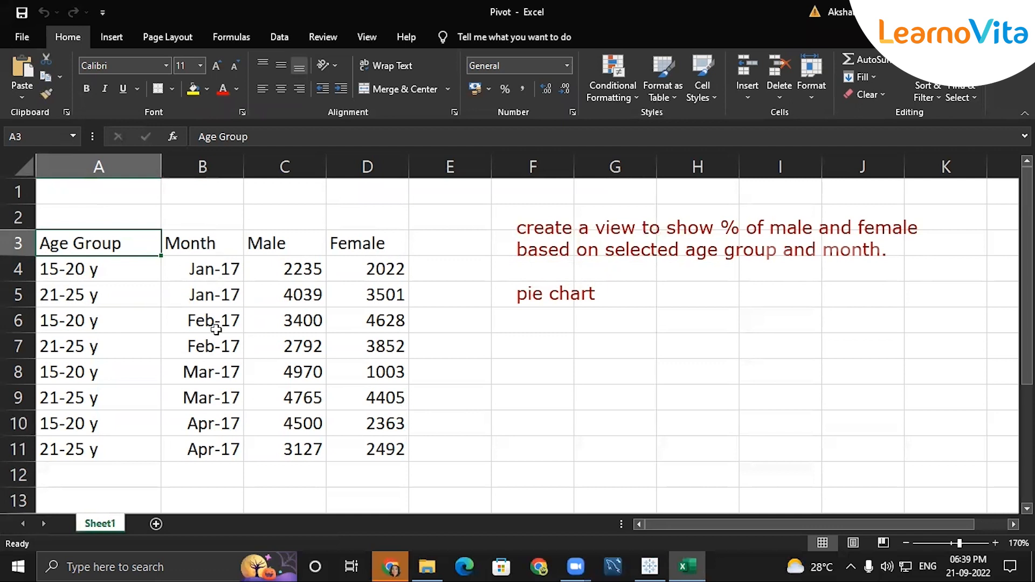
{"action": "left_click", "coordinate": [272, 249]}
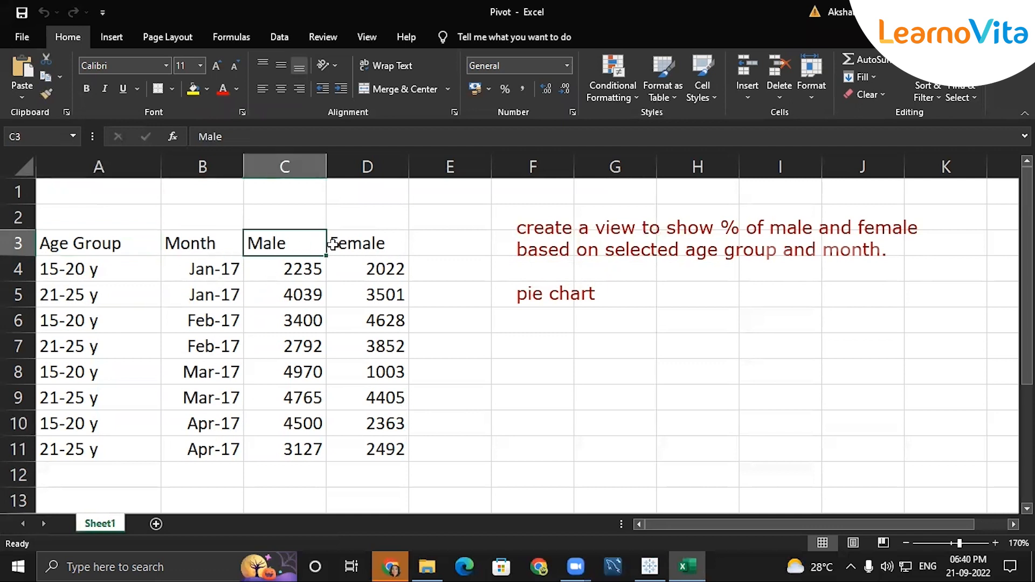
{"action": "left_click", "coordinate": [335, 244]}
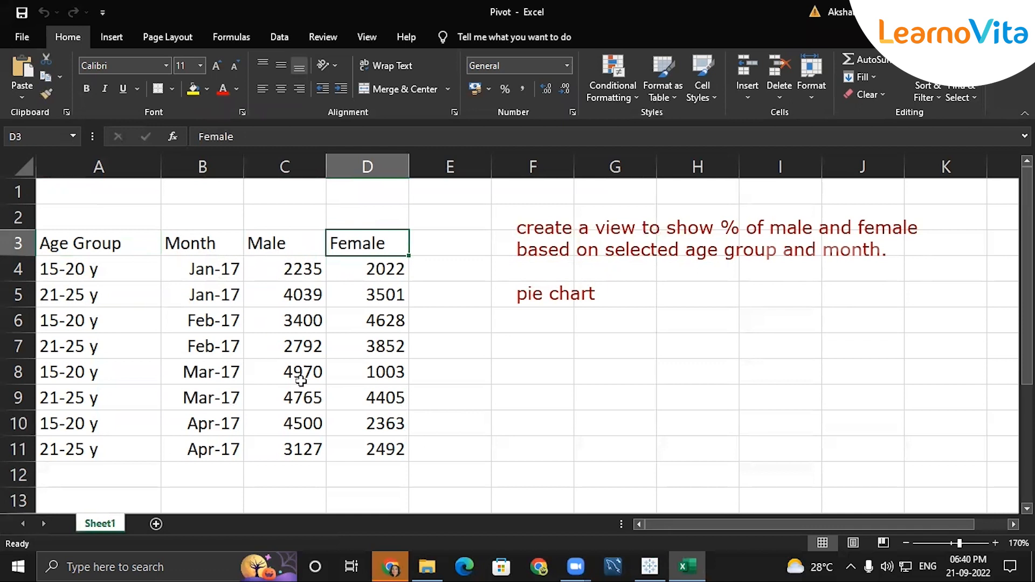
{"action": "left_click", "coordinate": [94, 270]}
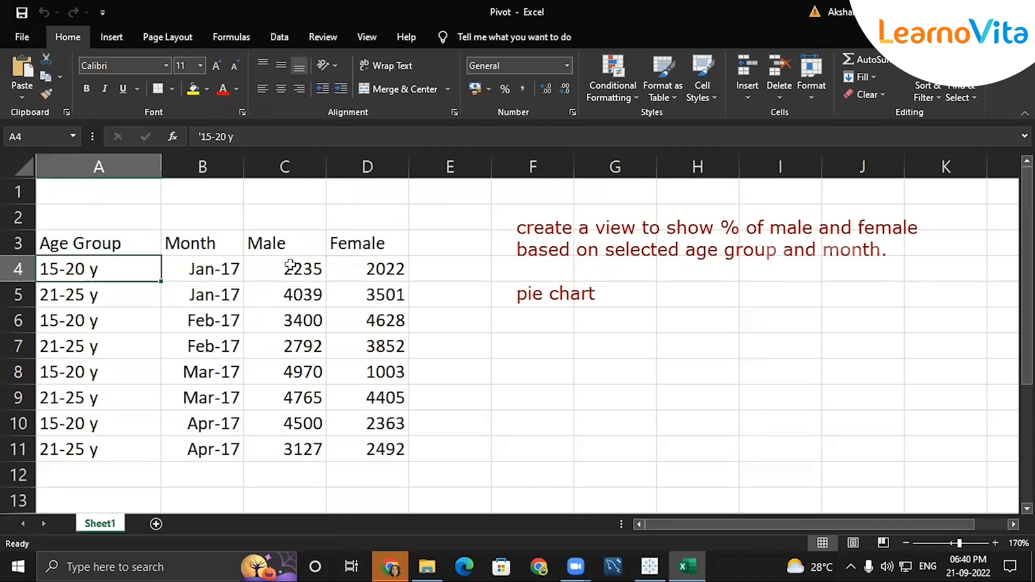
{"action": "left_click", "coordinate": [215, 273]}
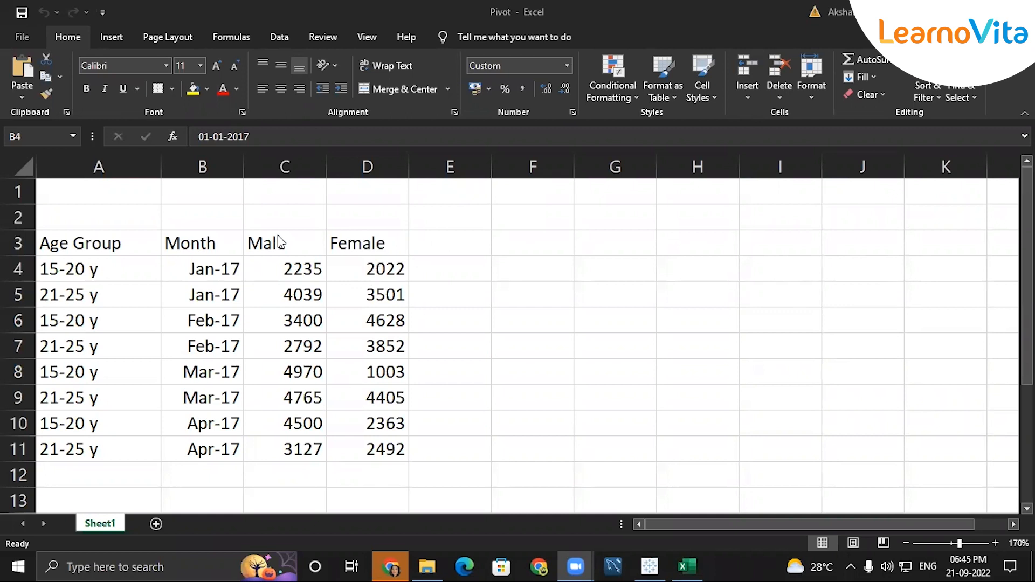
Copy the Age Group and Month headers to F4:G4, add Gender and count headers, autofit column F.
{"action": "left_click", "coordinate": [389, 237]}
{"action": "left_click", "coordinate": [389, 238]}
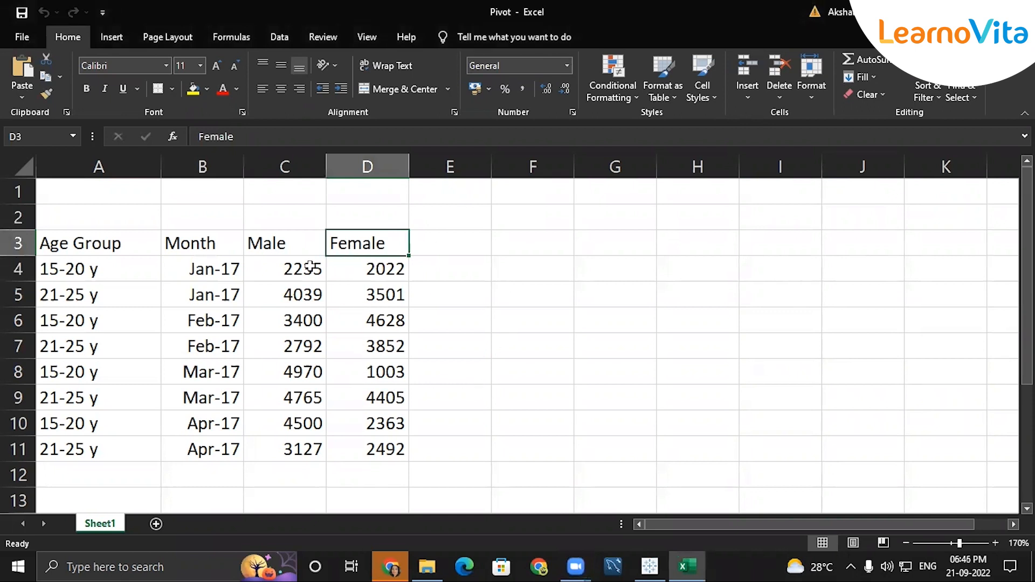
{"action": "left_click", "coordinate": [133, 249]}
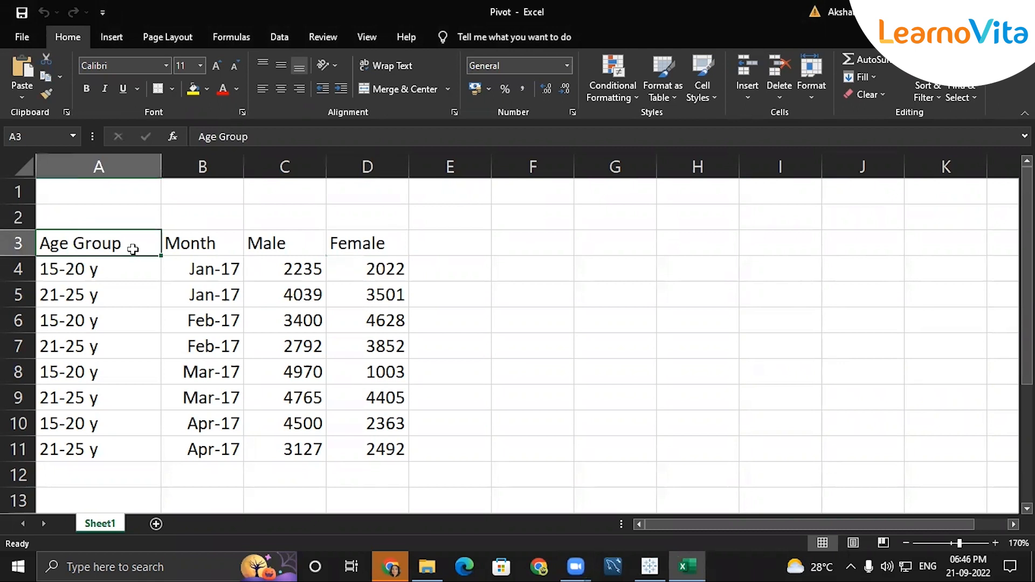
{"action": "key", "text": "shift+Right"}
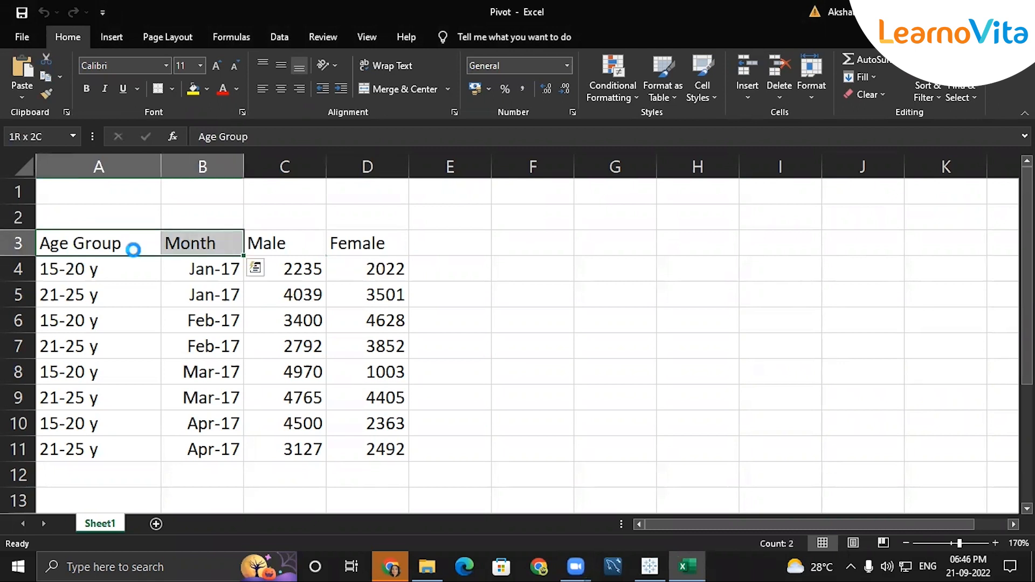
{"action": "key", "text": "ctrl+c"}
{"action": "left_click", "coordinate": [558, 269]}
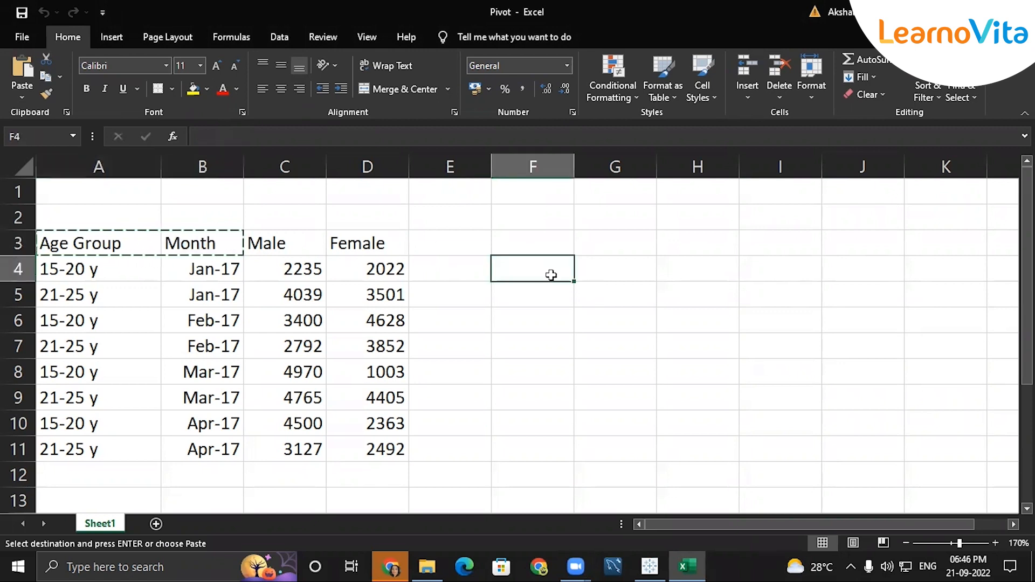
{"action": "left_click_drag", "start_coordinate": [557, 270], "coordinate": [647, 273]}
{"action": "key", "text": "ctrl+v"}
{"action": "left_click", "coordinate": [686, 269]}
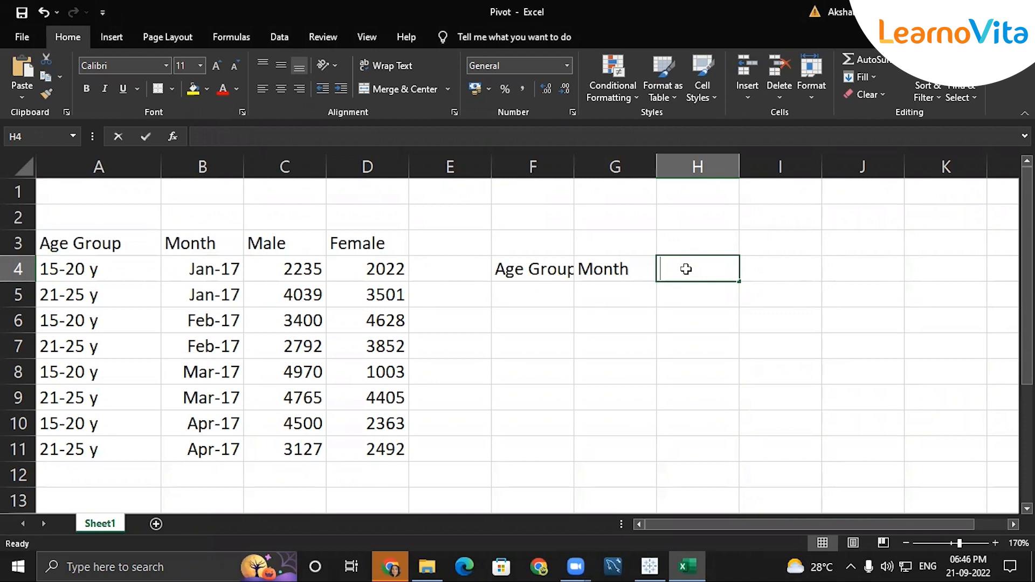
{"action": "type", "text": "Gender"}
{"action": "left_click", "coordinate": [785, 269]}
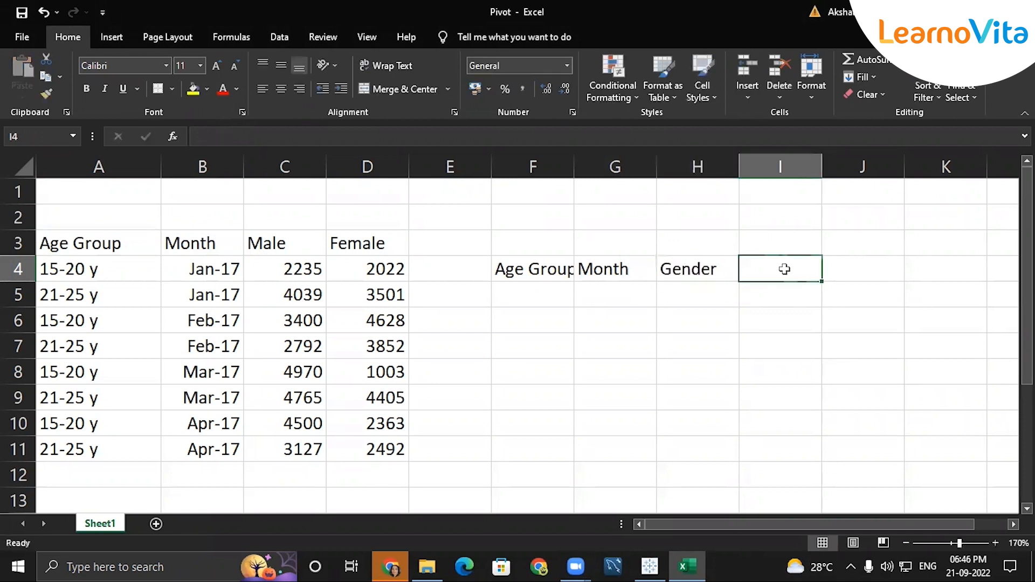
{"action": "type", "text": "count"}
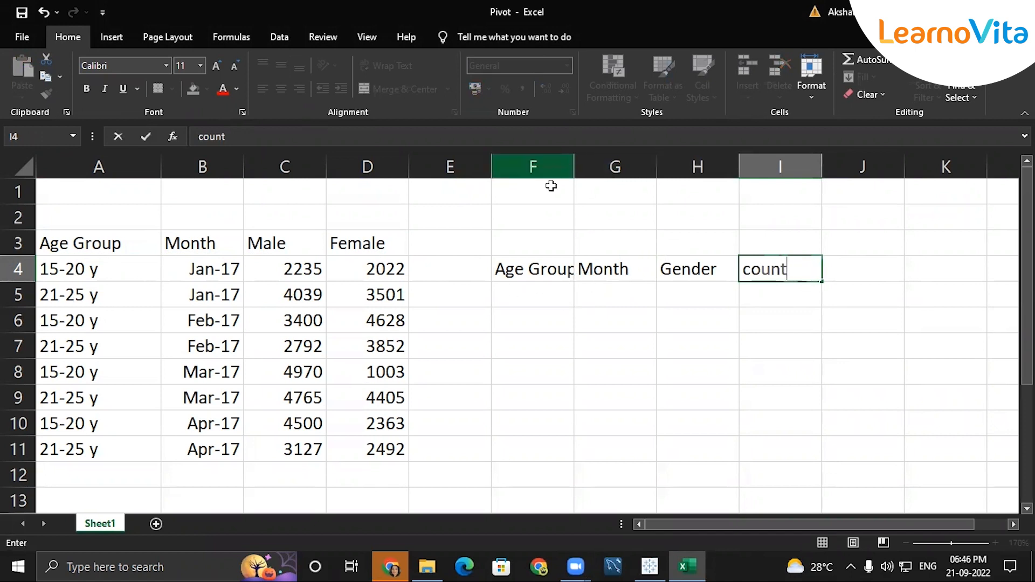
{"action": "left_click", "coordinate": [552, 186]}
{"action": "double_click", "coordinate": [575, 167]}
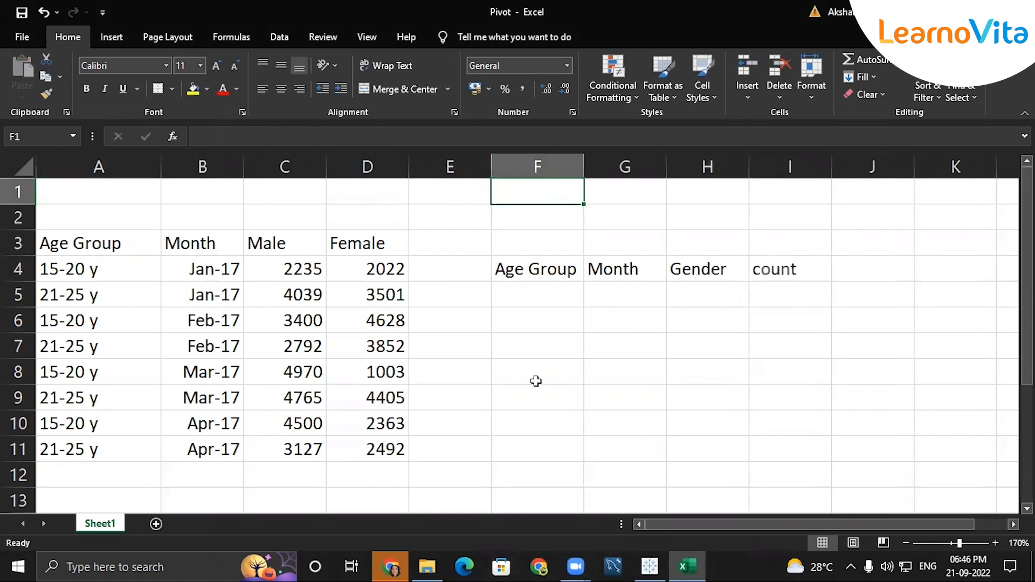
Copy the first age group and month values into the new table below its headers.
{"action": "left_click", "coordinate": [90, 280]}
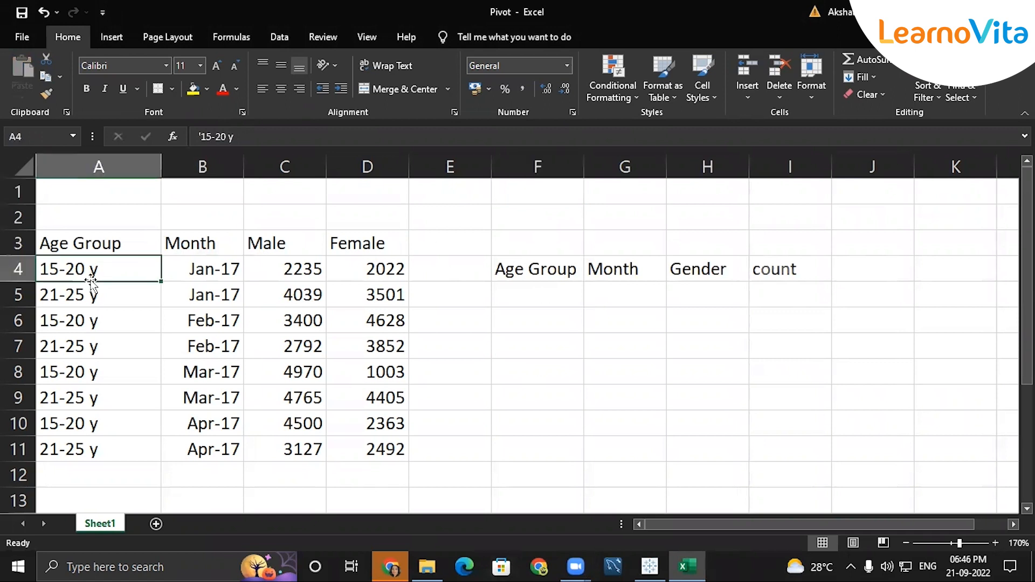
{"action": "key", "text": "shift+Down"}
{"action": "key", "text": "shift+Right"}
{"action": "key", "text": "ctrl+c"}
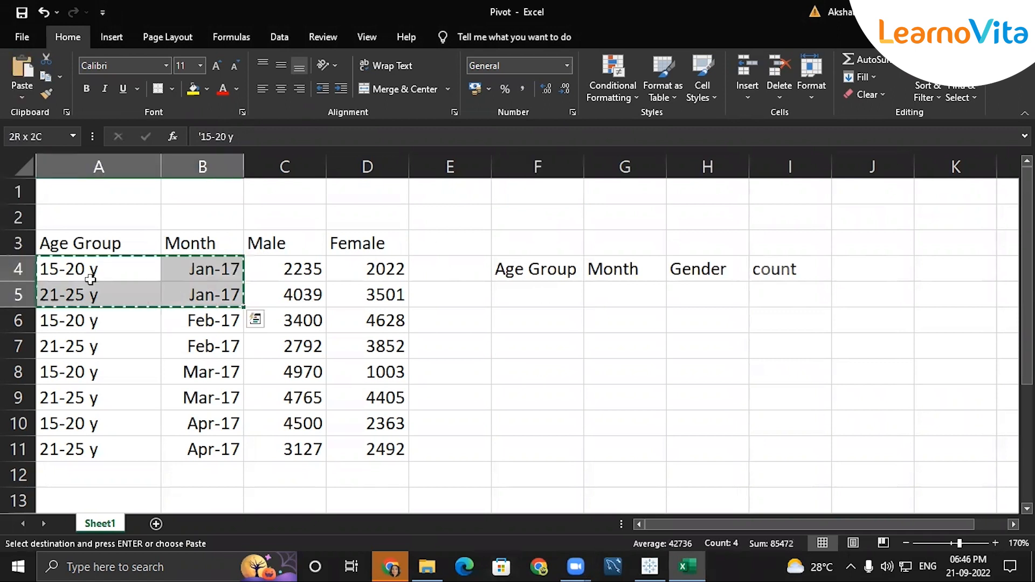
{"action": "left_click", "coordinate": [518, 299]}
{"action": "key", "text": "ctrl+v"}
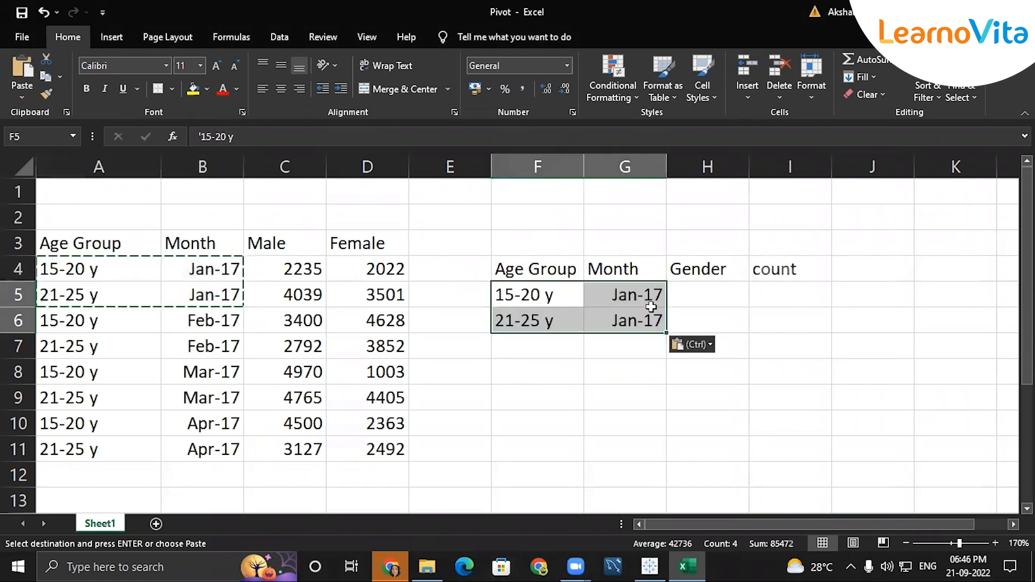
Enter gender M with count 2235 and F with count 2022.
{"action": "left_click", "coordinate": [704, 285]}
{"action": "type", "text": "M"}
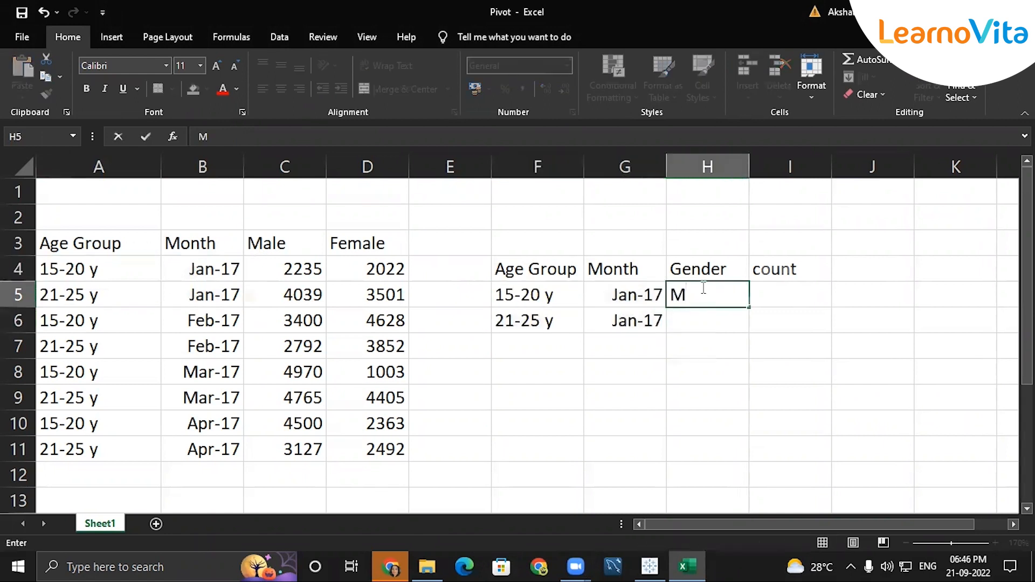
{"action": "key", "text": "Return"}
{"action": "type", "text": "F"}
{"action": "key", "text": "Tab"}
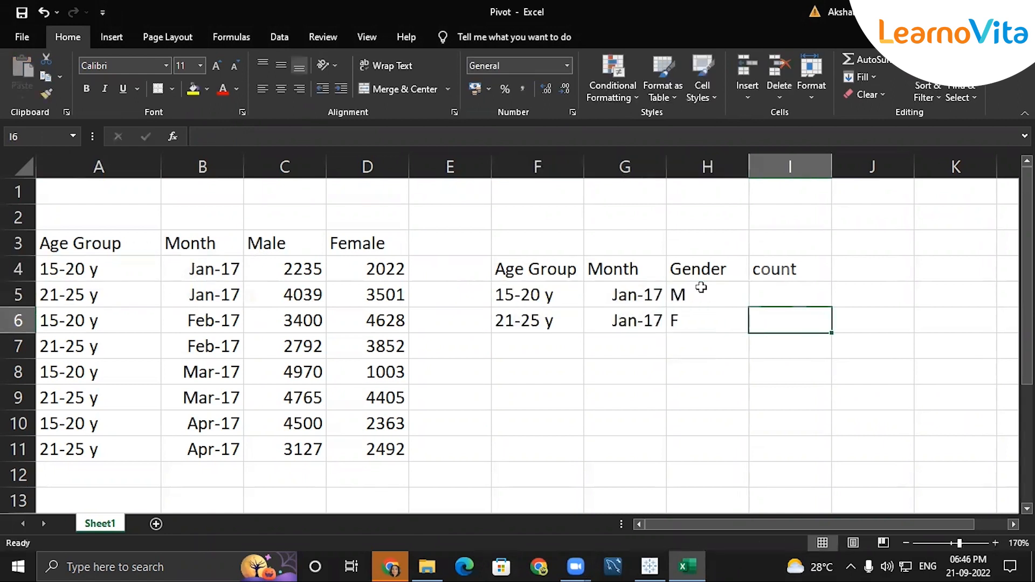
{"action": "key", "text": "Up"}
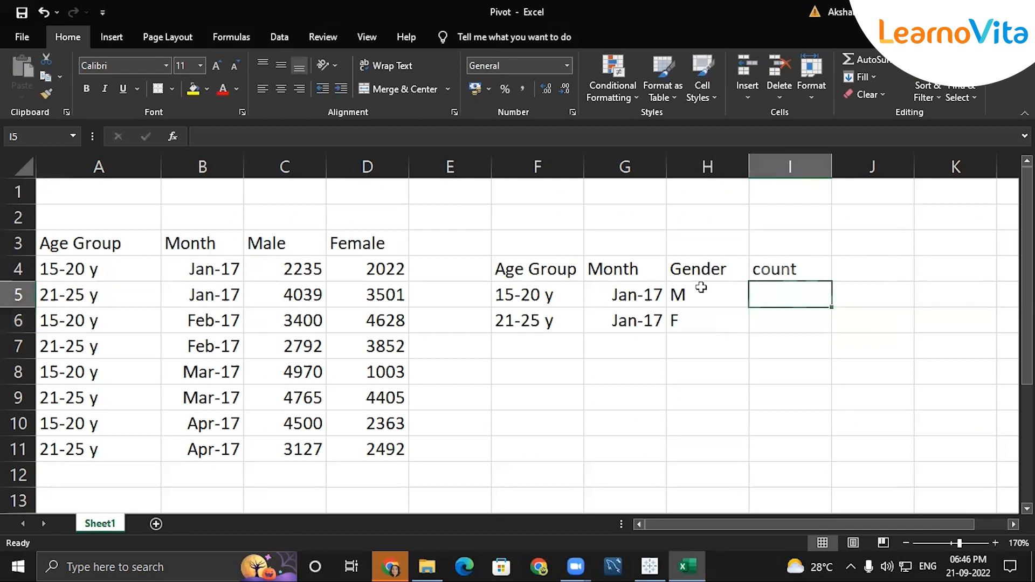
{"action": "type", "text": "2235"}
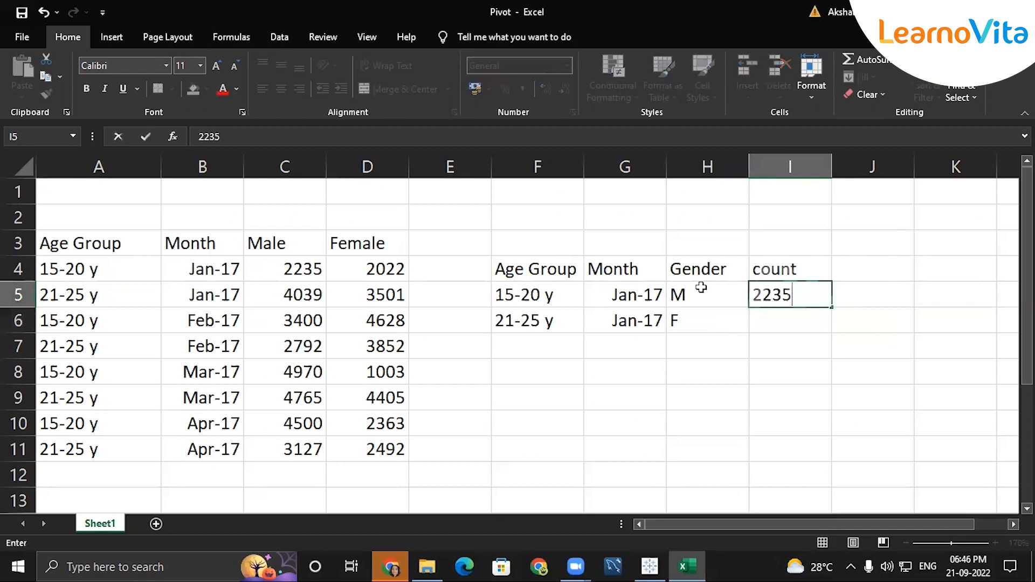
{"action": "left_click", "coordinate": [765, 321]}
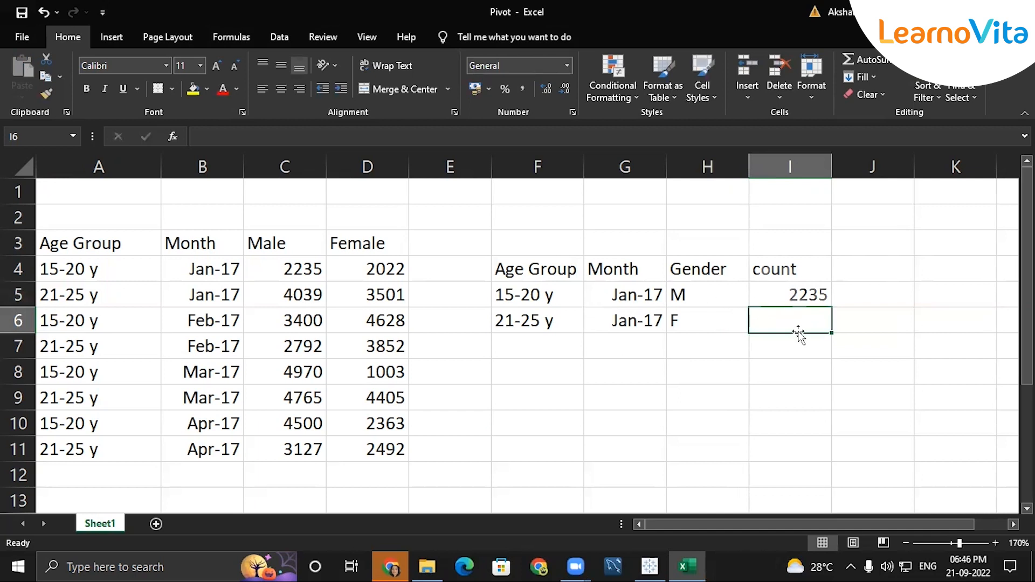
{"action": "type", "text": "4"}
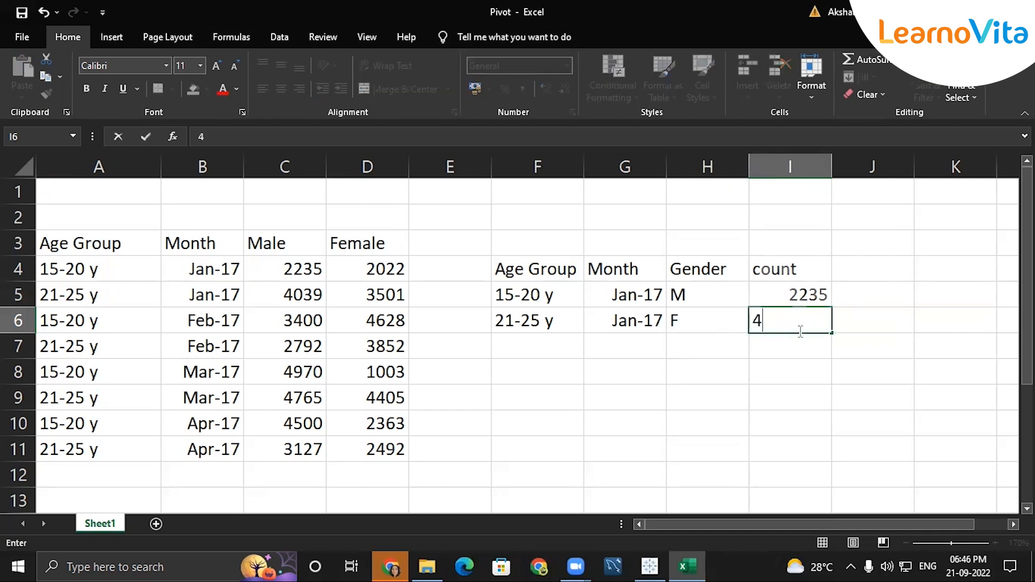
{"action": "key", "text": "BackSpace"}
{"action": "type", "text": "2022"}
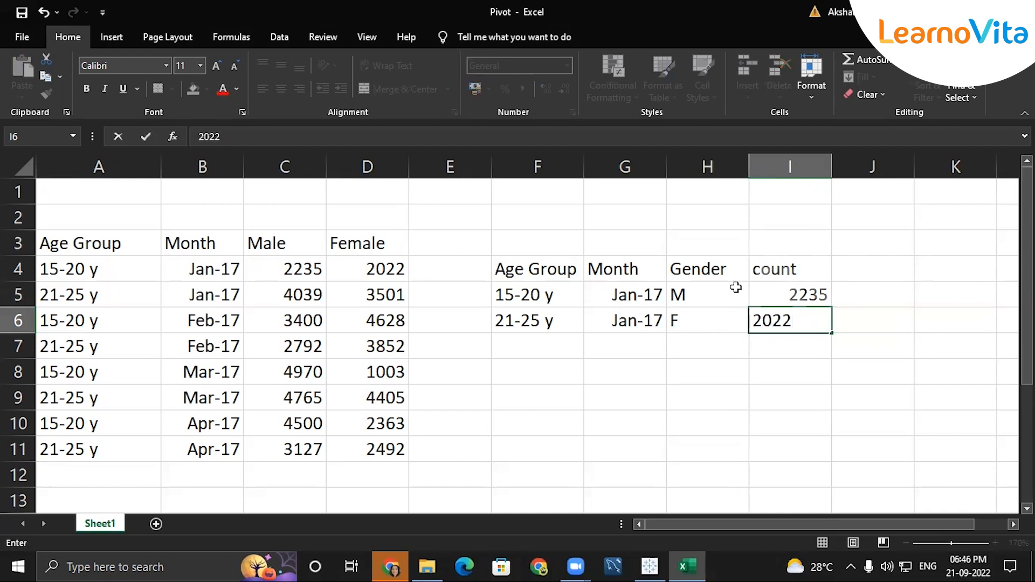
{"action": "left_click", "coordinate": [506, 318]}
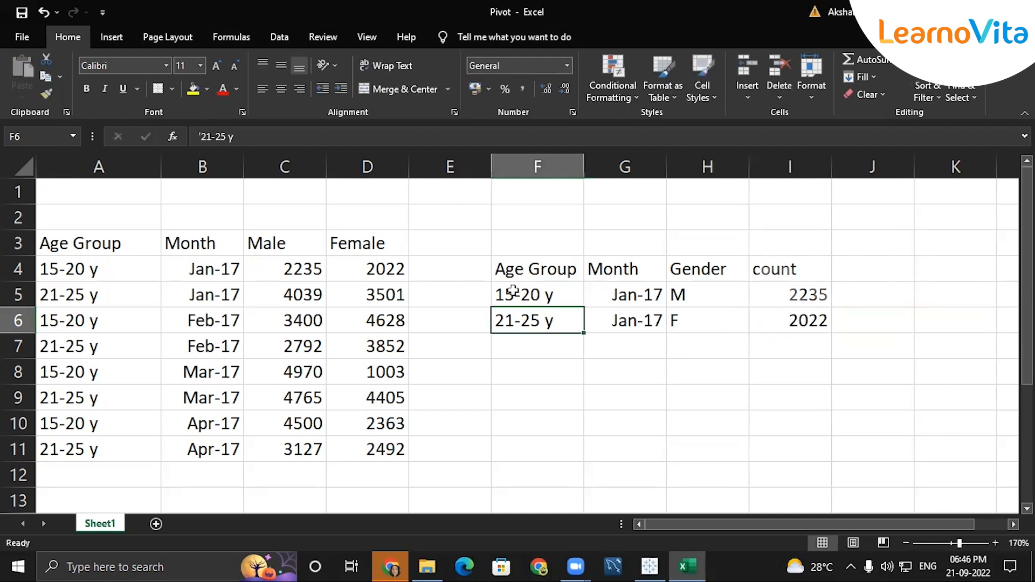
Fill 15-20 y down into F6, cancelling an accidental move of the column.
{"action": "left_click", "coordinate": [520, 294]}
{"action": "left_click_drag", "start_coordinate": [584, 307], "coordinate": [593, 326]}
{"action": "left_click", "coordinate": [599, 371]}
{"action": "left_click", "coordinate": [592, 418]}
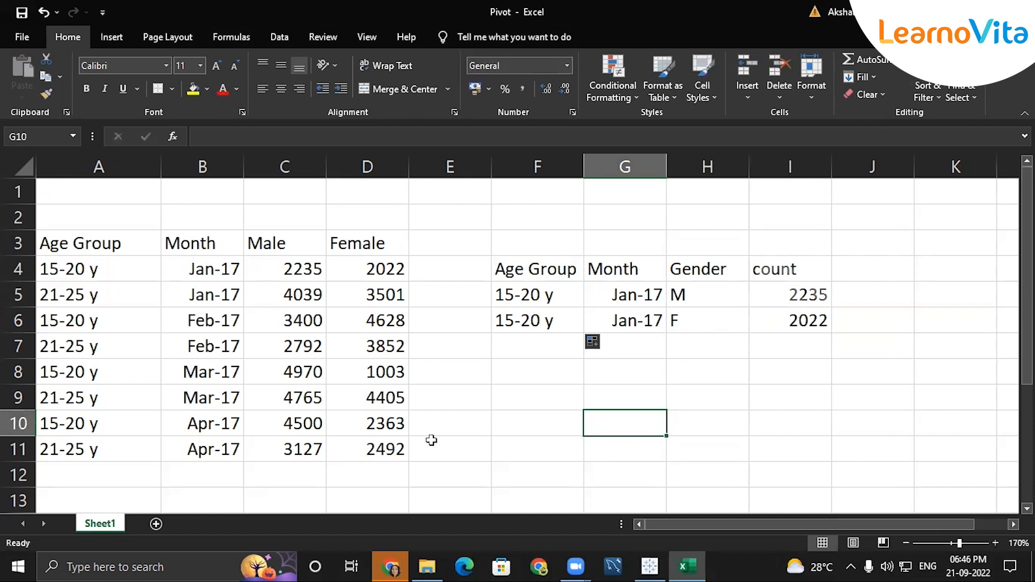
{"action": "left_click_drag", "start_coordinate": [504, 260], "coordinate": [803, 323]}
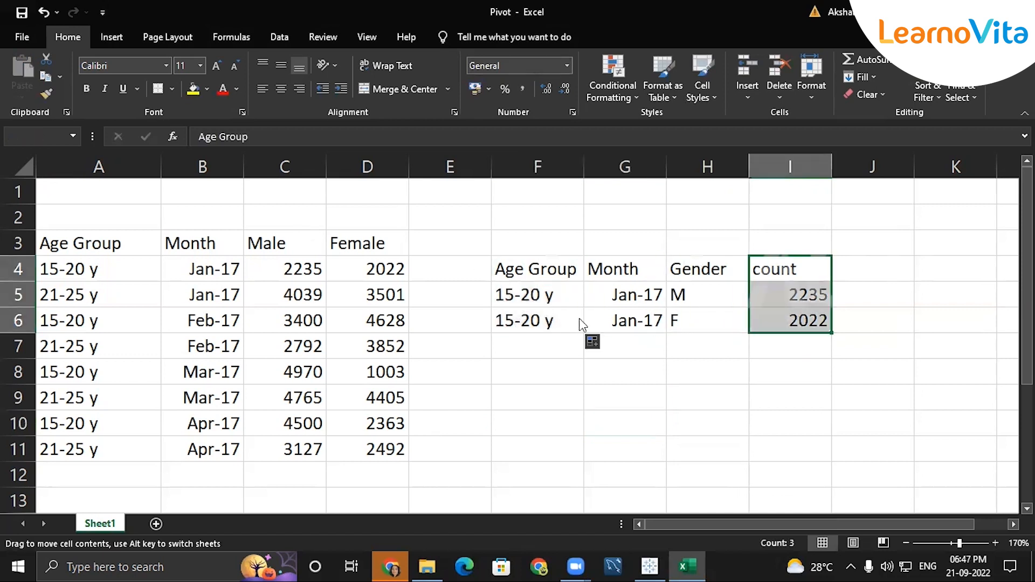
{"action": "key", "text": "Escape"}
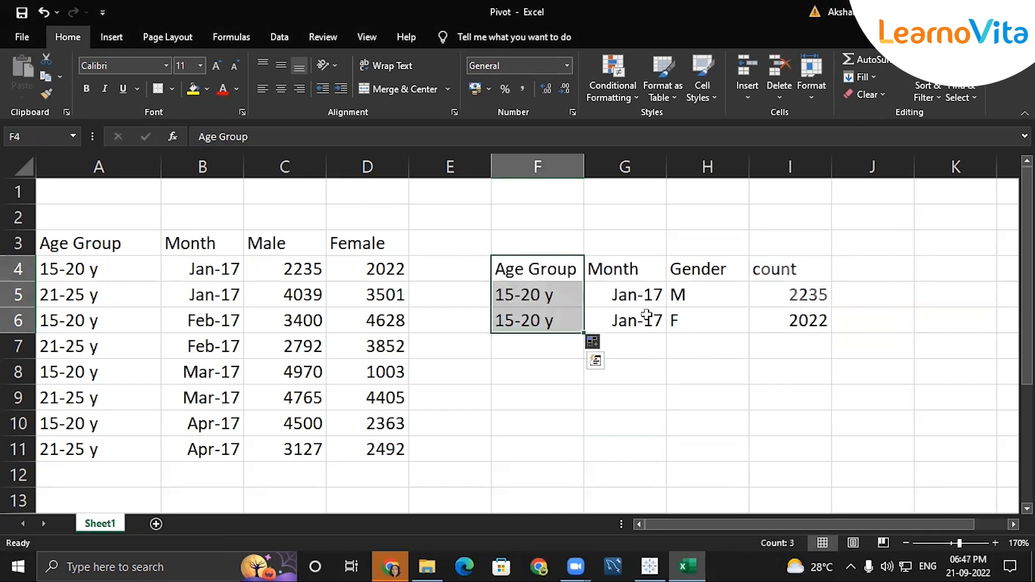
{"action": "left_click", "coordinate": [625, 372]}
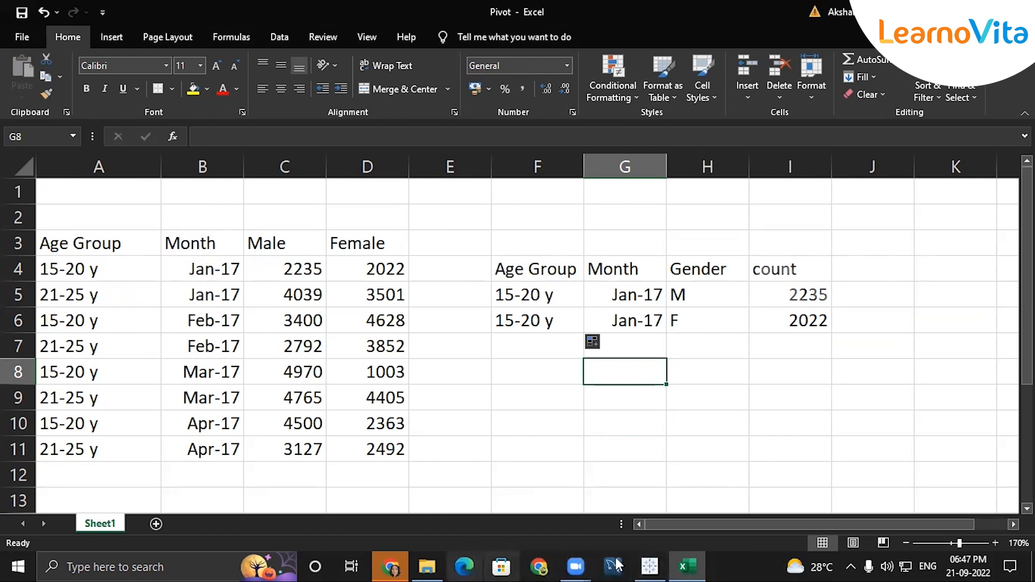
In Tableau Public, connect to the Pivot.xlsx Excel workbook as a new data source.
{"action": "left_click", "coordinate": [662, 565]}
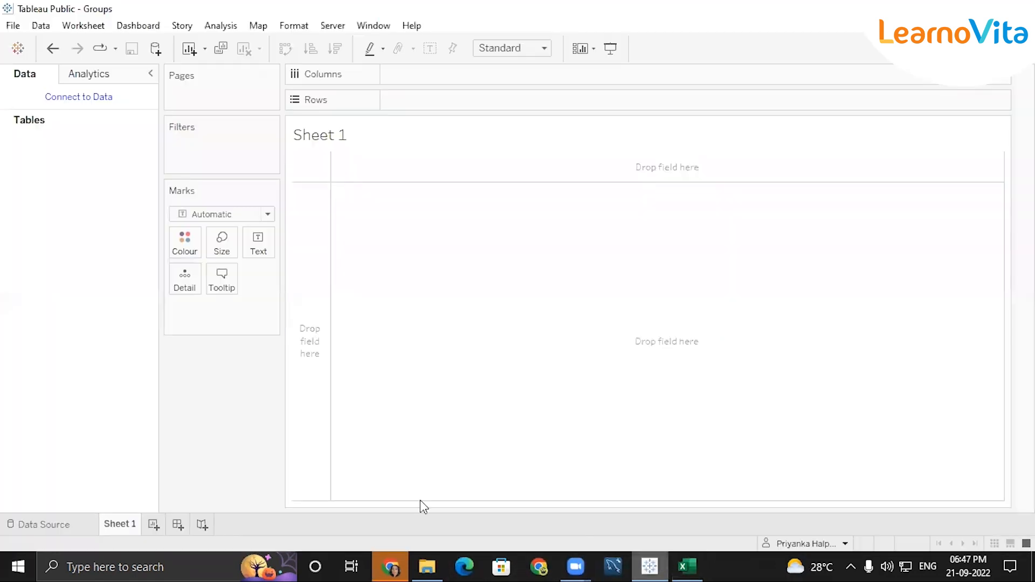
{"action": "left_click", "coordinate": [74, 99]}
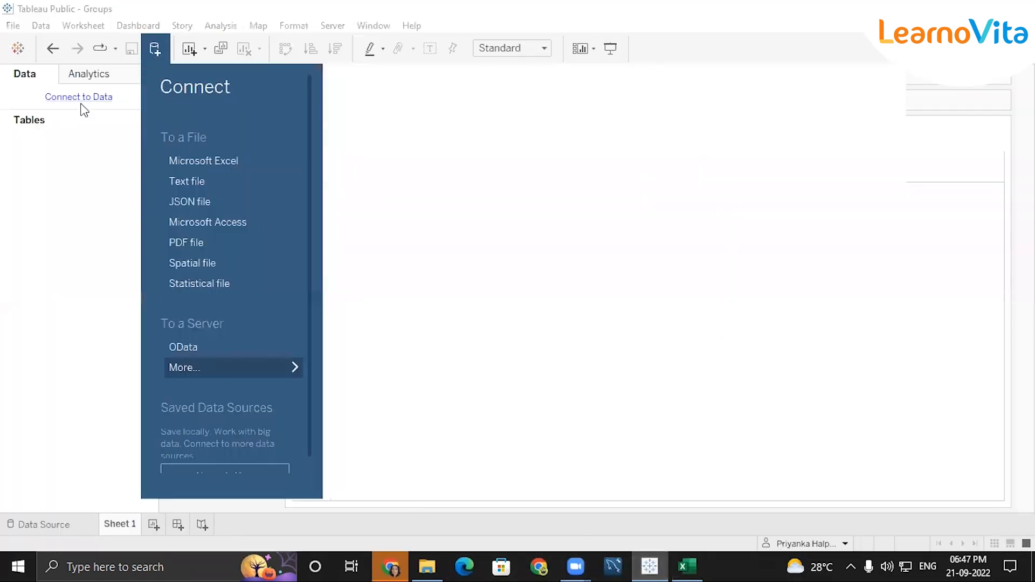
{"action": "left_click", "coordinate": [219, 165]}
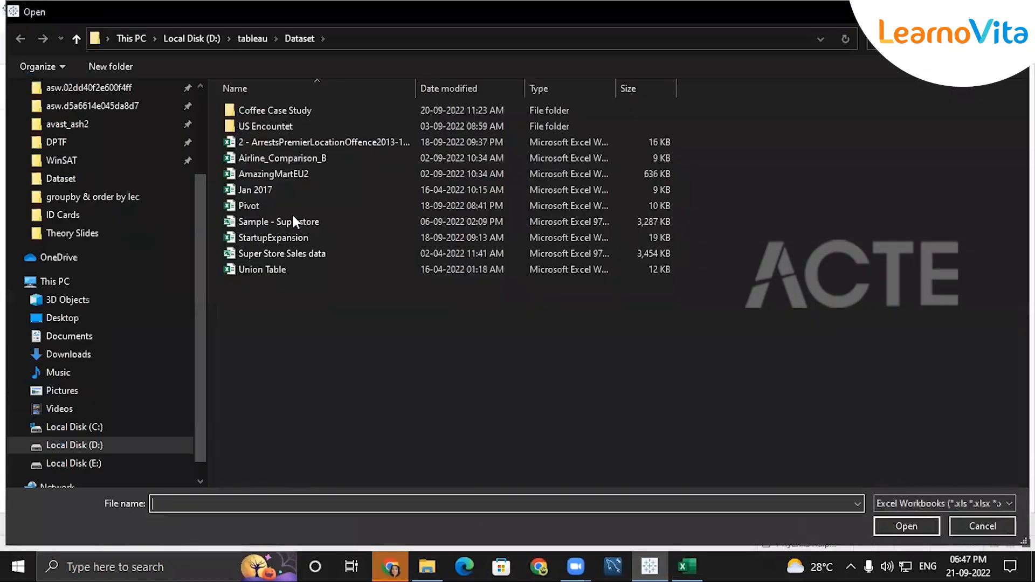
{"action": "left_click", "coordinate": [250, 206]}
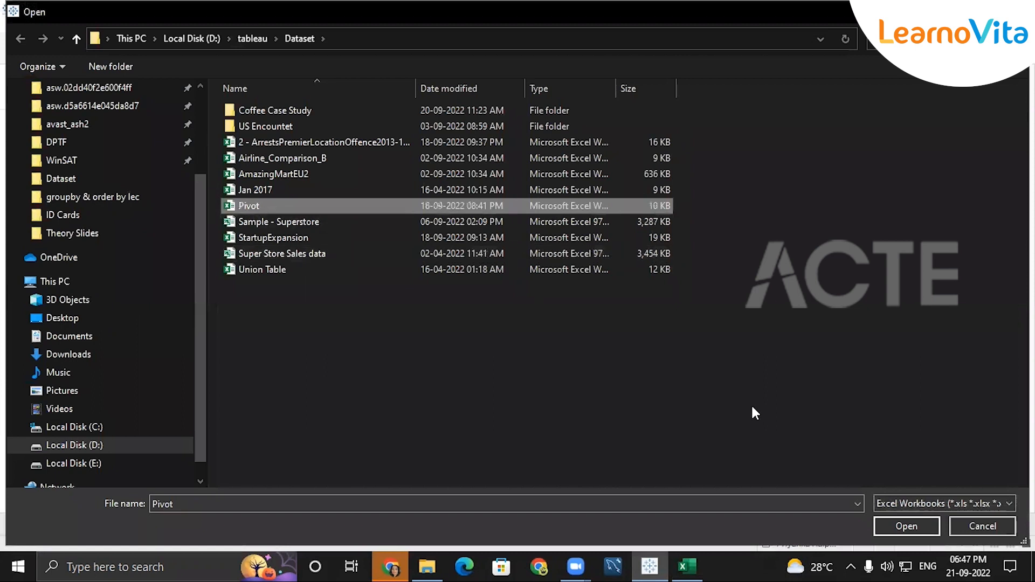
{"action": "left_click", "coordinate": [924, 528]}
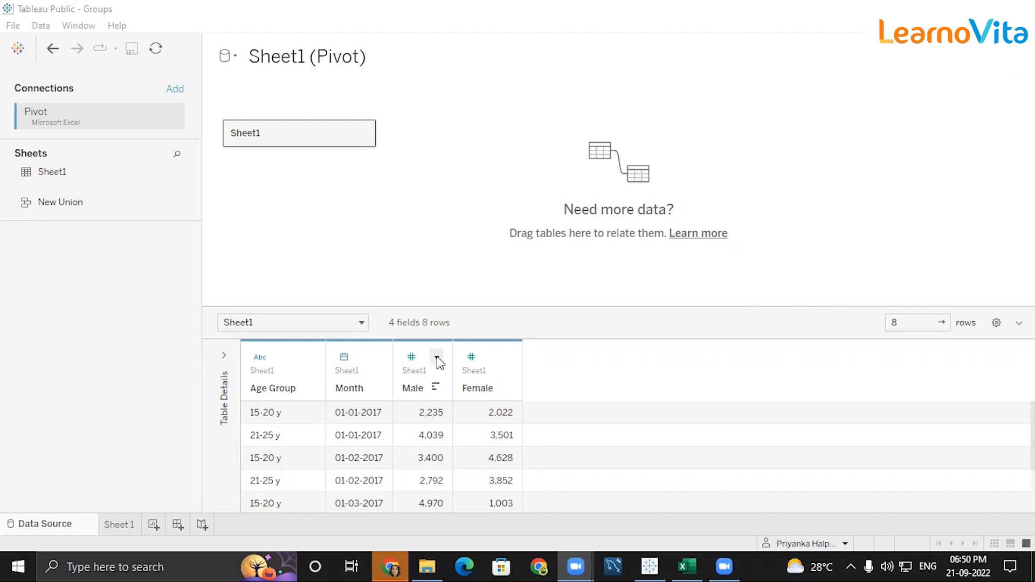
Pivot the Male and Female columns into name/value rows and enlarge the data preview.
{"action": "left_click", "coordinate": [426, 388], "text": "shift"}
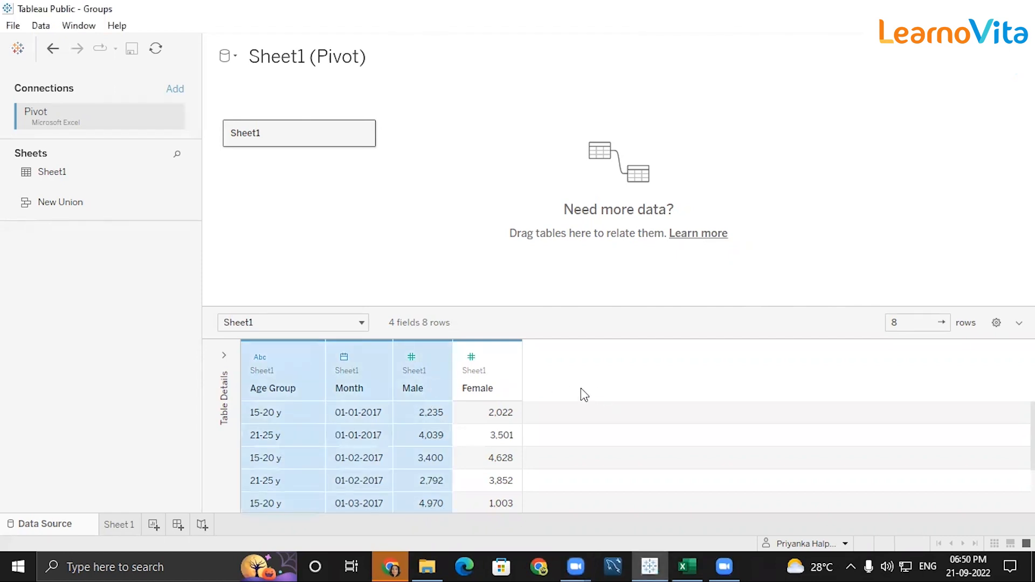
{"action": "left_click", "coordinate": [434, 375]}
{"action": "left_click", "coordinate": [480, 376], "text": "ctrl"}
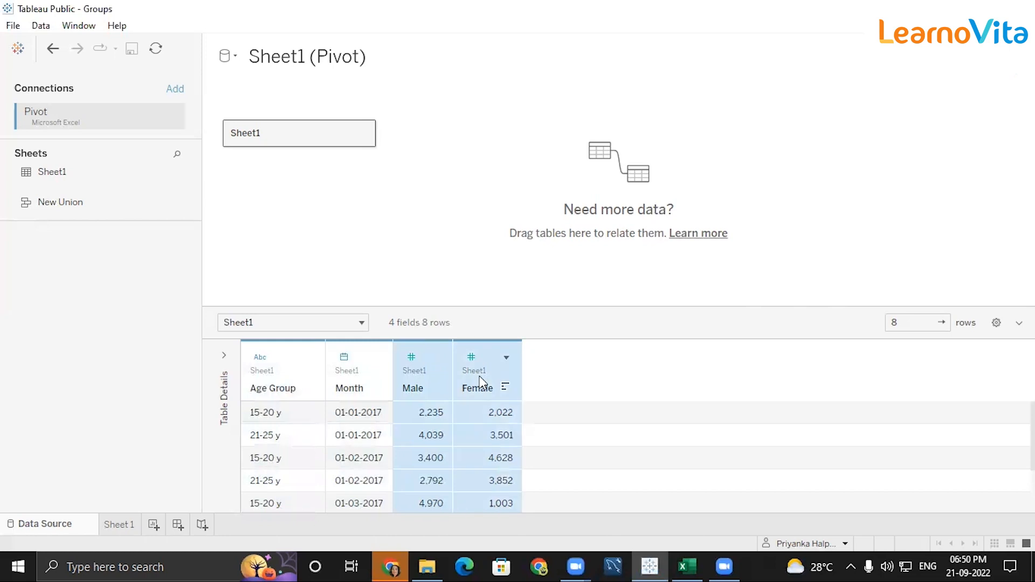
{"action": "left_click", "coordinate": [507, 359]}
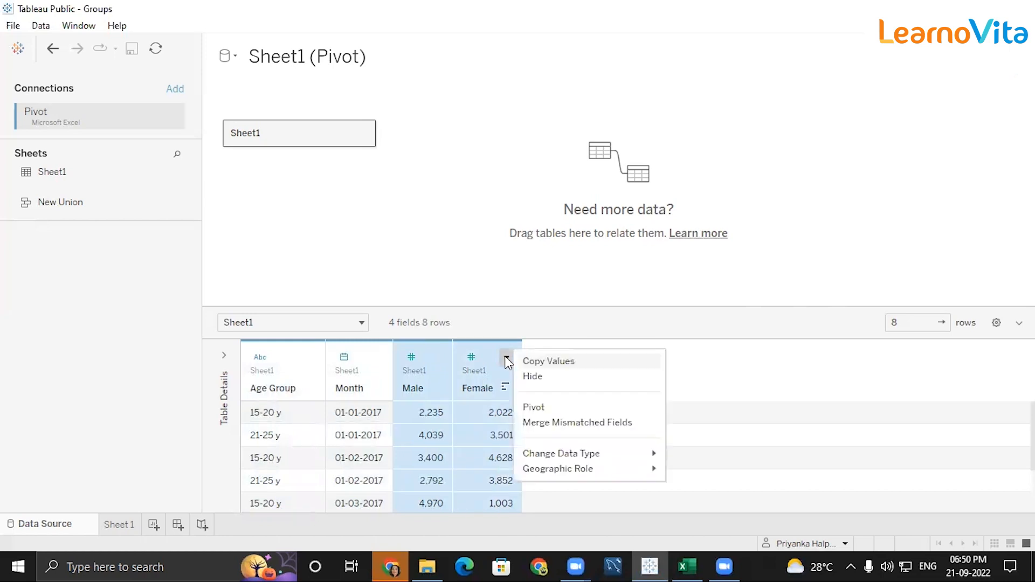
{"action": "left_click", "coordinate": [543, 411]}
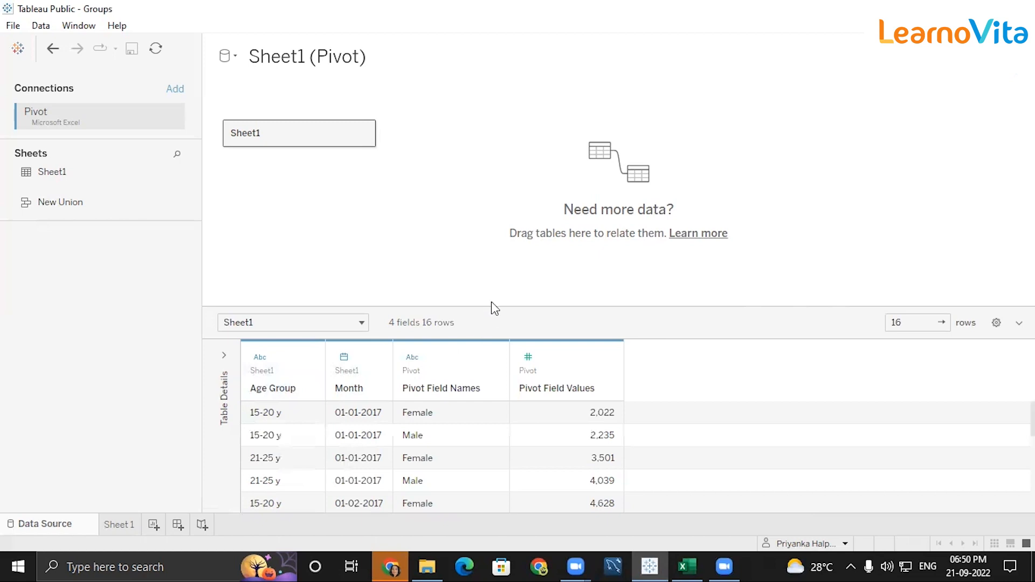
{"action": "left_click_drag", "start_coordinate": [492, 309], "coordinate": [491, 254]}
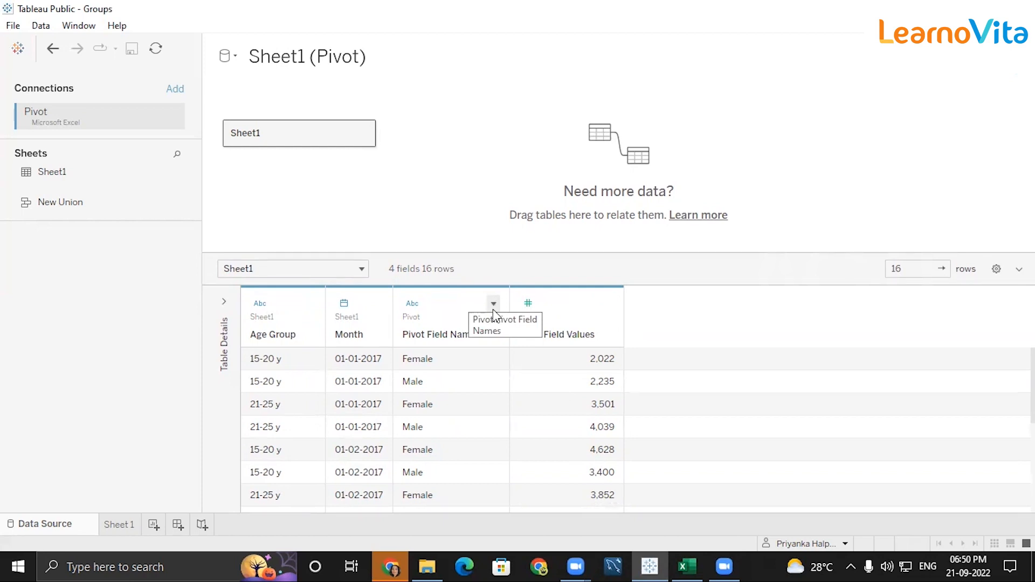
Rename the Pivot Field Names column to Gender and Pivot Field Values to Count.
{"action": "double_click", "coordinate": [445, 335]}
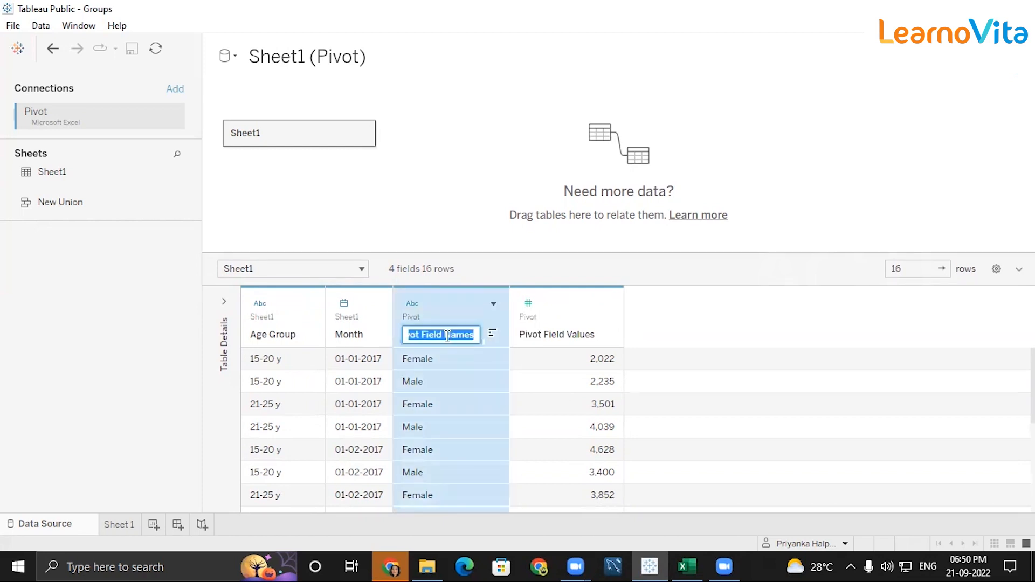
{"action": "key", "text": "BackSpace"}
{"action": "type", "text": "Gender"}
{"action": "left_click", "coordinate": [563, 334]}
{"action": "double_click", "coordinate": [562, 333]}
{"action": "left_click", "coordinate": [563, 333]}
{"action": "double_click", "coordinate": [564, 331]}
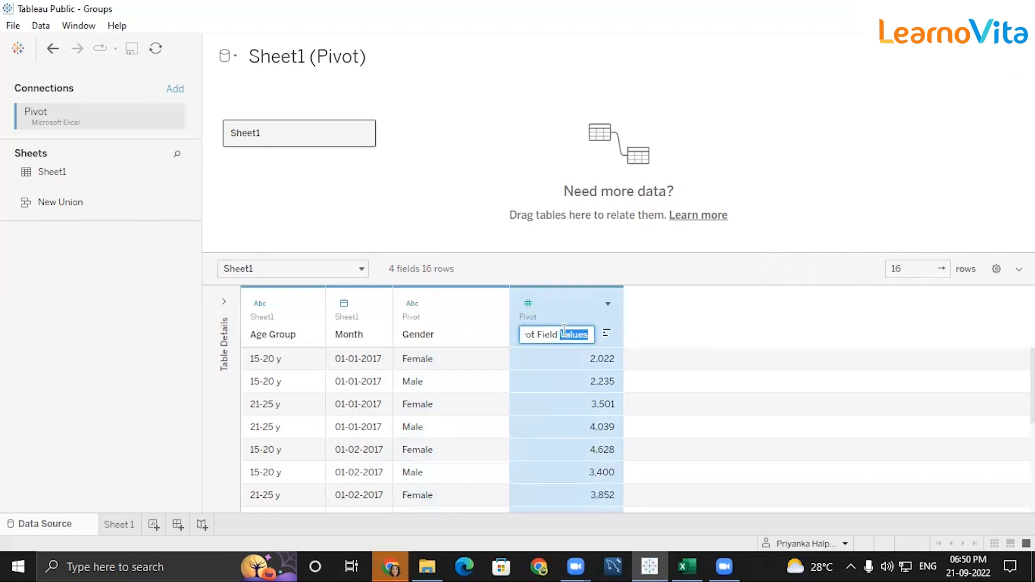
{"action": "key", "text": "BackSpace"}
{"action": "key", "text": "BackSpace"}
{"action": "key", "text": "BackSpace"}
{"action": "key", "text": "BackSpace"}
{"action": "key", "text": "BackSpace"}
{"action": "key", "text": "BackSpace"}
{"action": "key", "text": "BackSpace"}
{"action": "key", "text": "BackSpace"}
{"action": "key", "text": "BackSpace"}
{"action": "key", "text": "BackSpace"}
{"action": "key", "text": "BackSpace"}
{"action": "key", "text": "BackSpace"}
{"action": "key", "text": "BackSpace"}
{"action": "type", "text": "Count"}
{"action": "key", "text": "Return"}
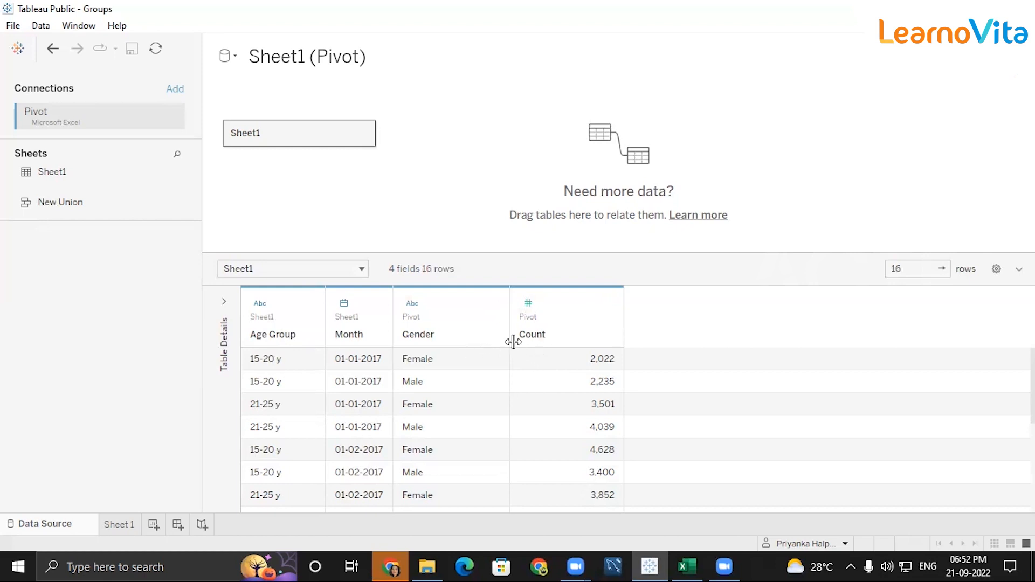
On Sheet 1, add an Age Group filter that keeps both age groups.
{"action": "left_click", "coordinate": [122, 522]}
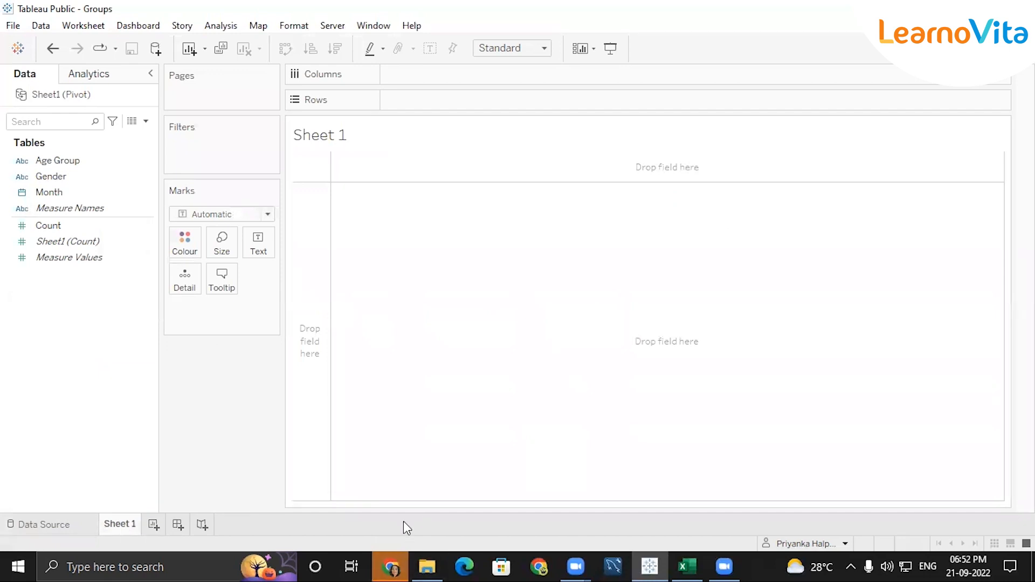
{"action": "double_click", "coordinate": [739, 178]}
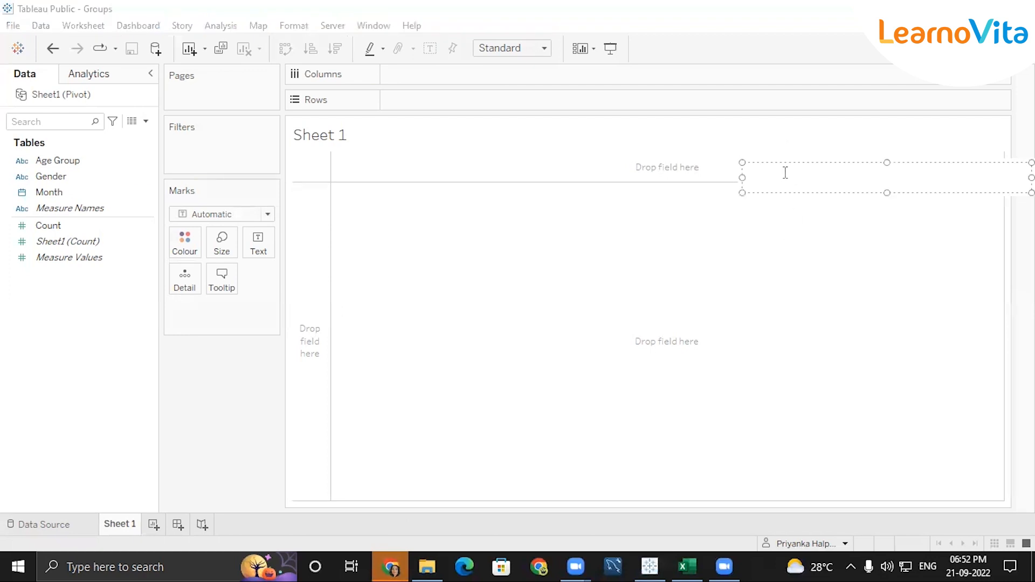
{"action": "left_click", "coordinate": [814, 131]}
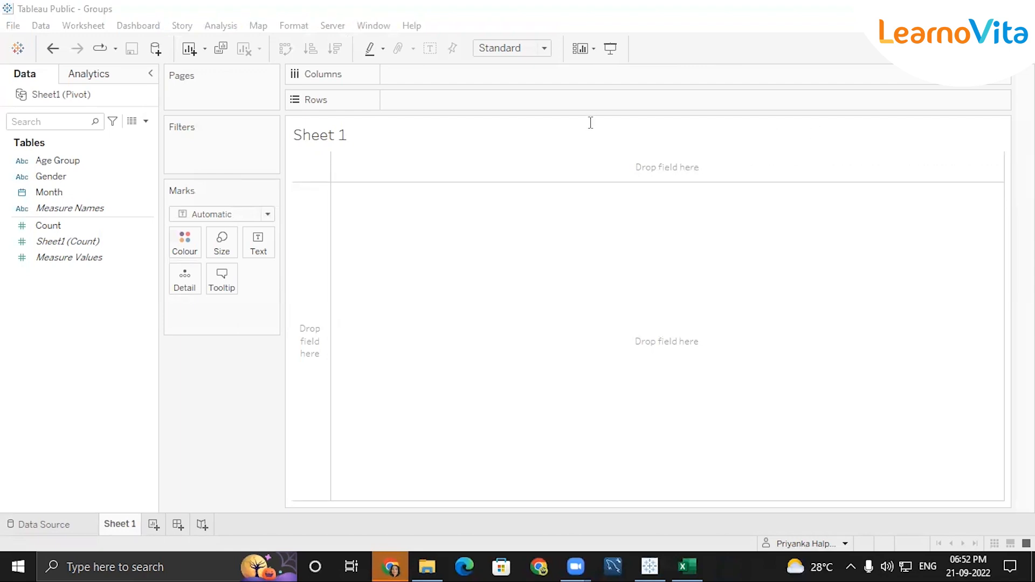
{"action": "mouse_move", "coordinate": [94, 162]}
{"action": "left_mouse_down"}
{"action": "mouse_move", "coordinate": [210, 139]}
{"action": "mouse_move", "coordinate": [225, 145]}
{"action": "mouse_move", "coordinate": [202, 149]}
{"action": "left_mouse_up"}
{"action": "left_click", "coordinate": [396, 333]}
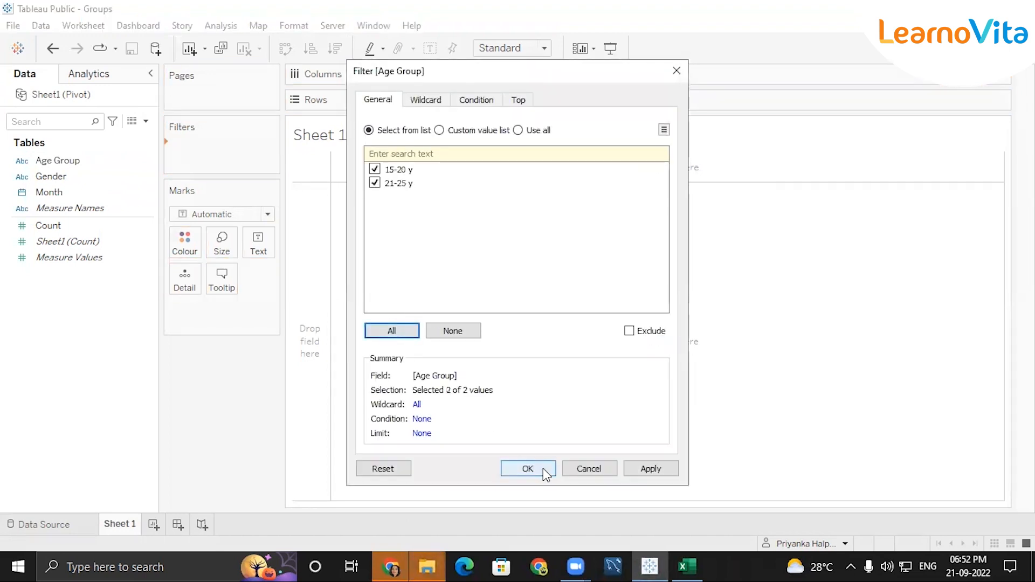
{"action": "left_click", "coordinate": [527, 467]}
Add a Month filter by month name keeping January–April, and plot SUM(Count) as a bar.
{"action": "left_click_drag", "start_coordinate": [108, 200], "coordinate": [215, 168]}
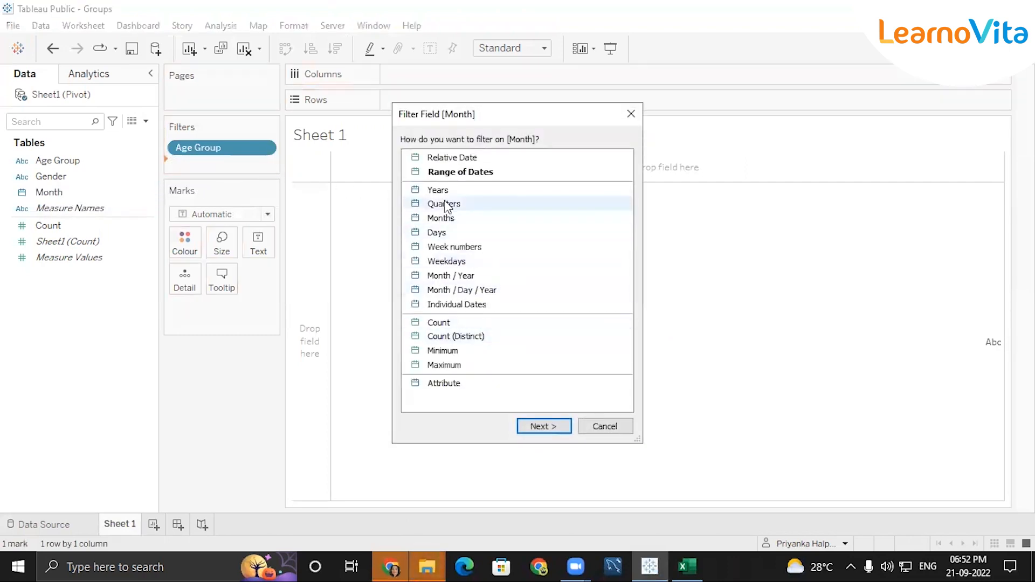
{"action": "double_click", "coordinate": [446, 218]}
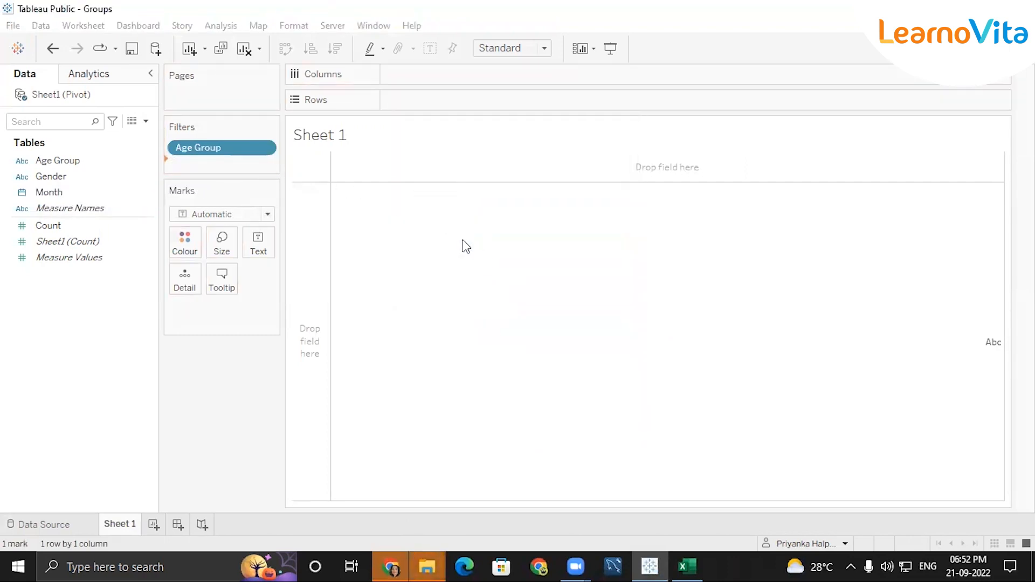
{"action": "left_click", "coordinate": [409, 325]}
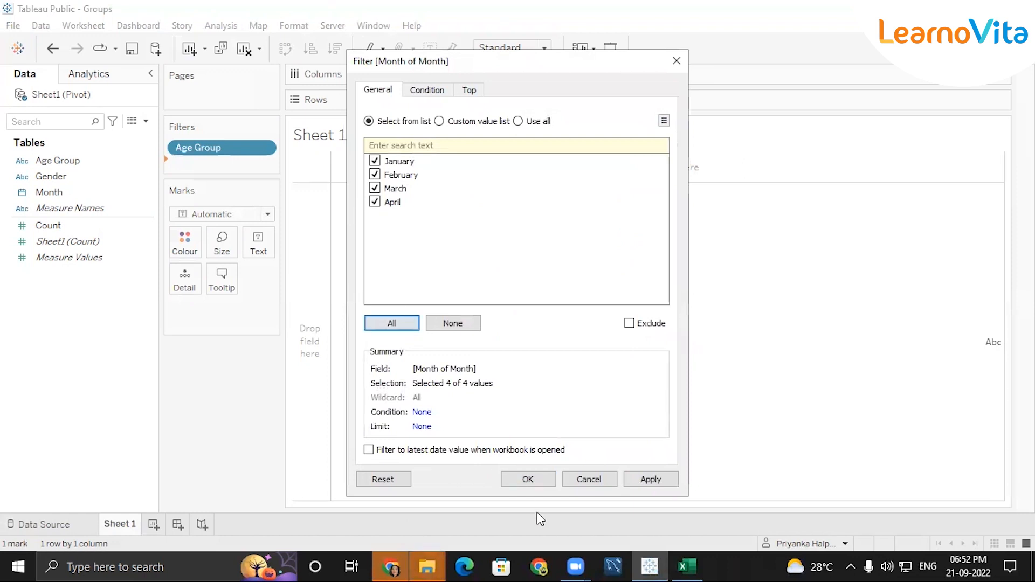
{"action": "left_click", "coordinate": [526, 479]}
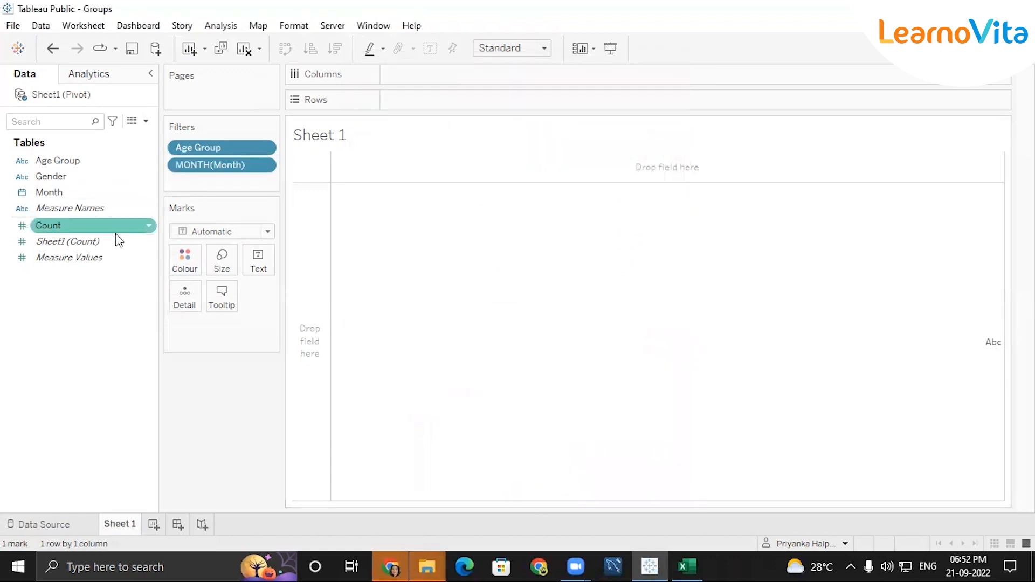
{"action": "left_click", "coordinate": [65, 226]}
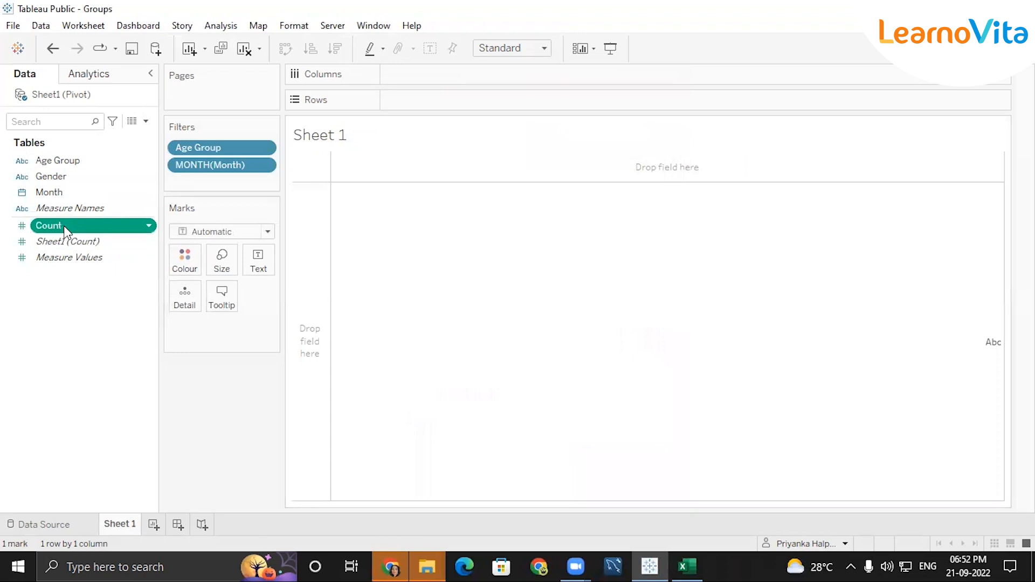
{"action": "double_click", "coordinate": [65, 227]}
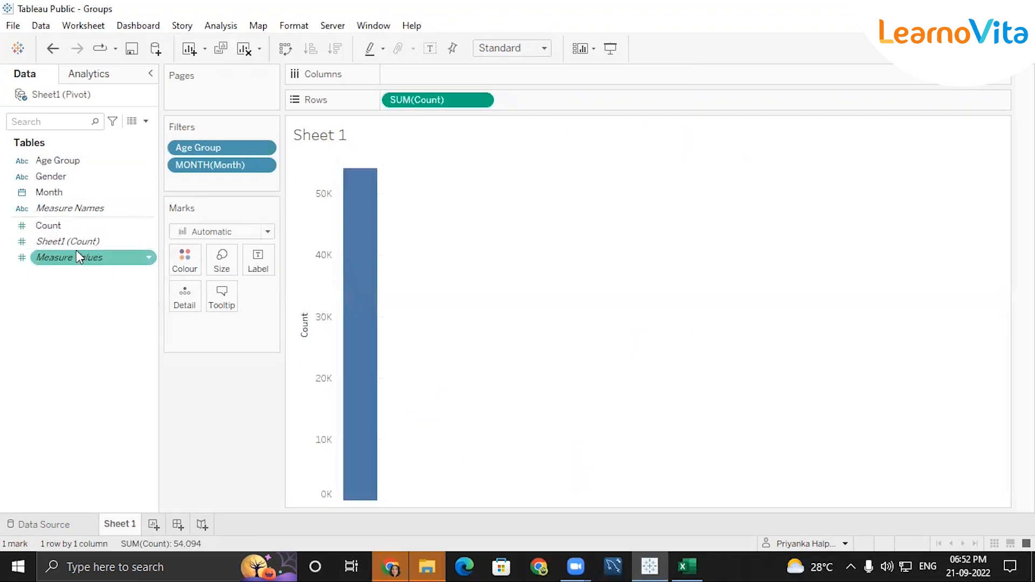
Split Count by Gender and show it as Percent of Total with labels.
{"action": "double_click", "coordinate": [59, 181]}
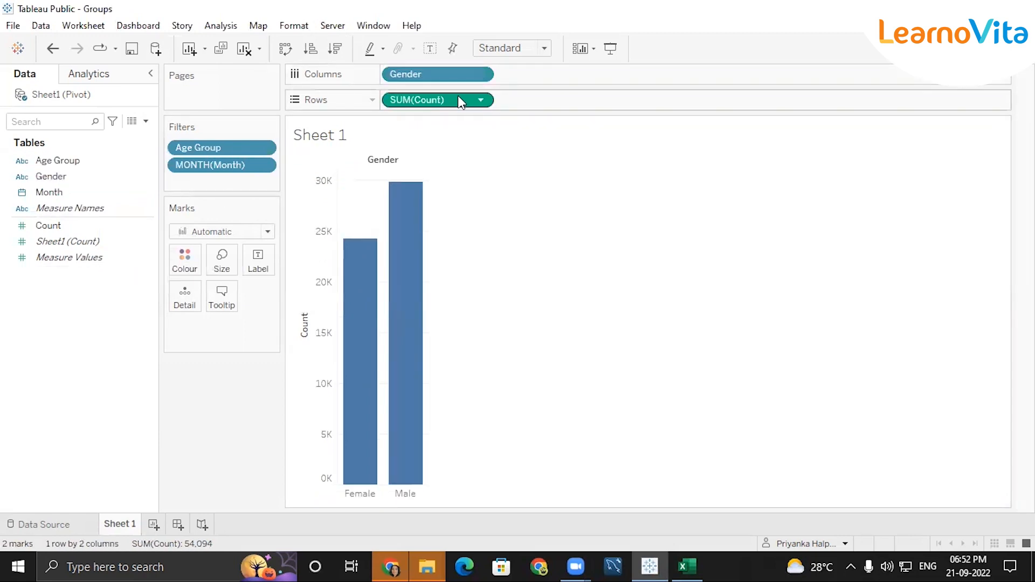
{"action": "left_click", "coordinate": [481, 100]}
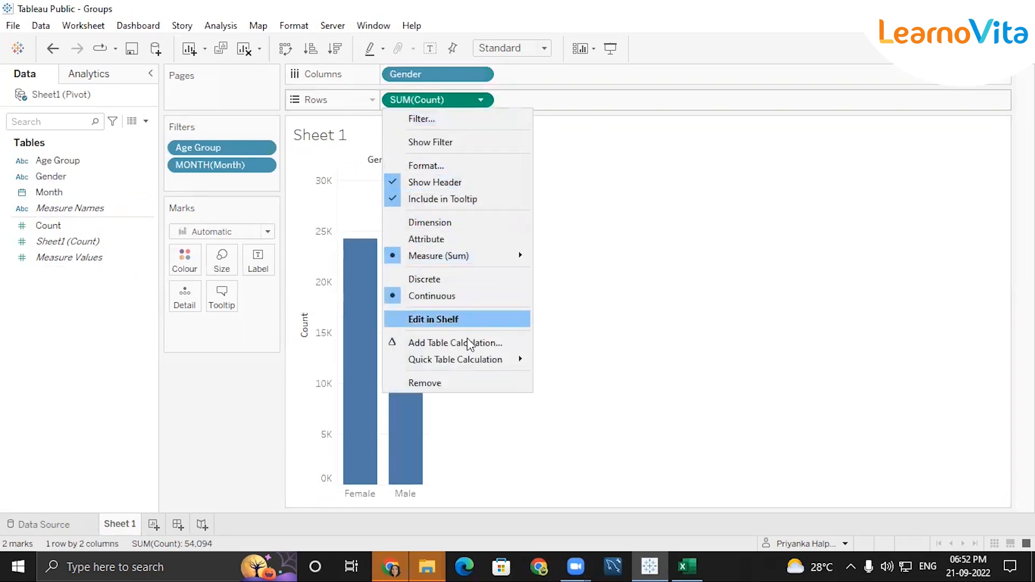
{"action": "mouse_move", "coordinate": [482, 360]}
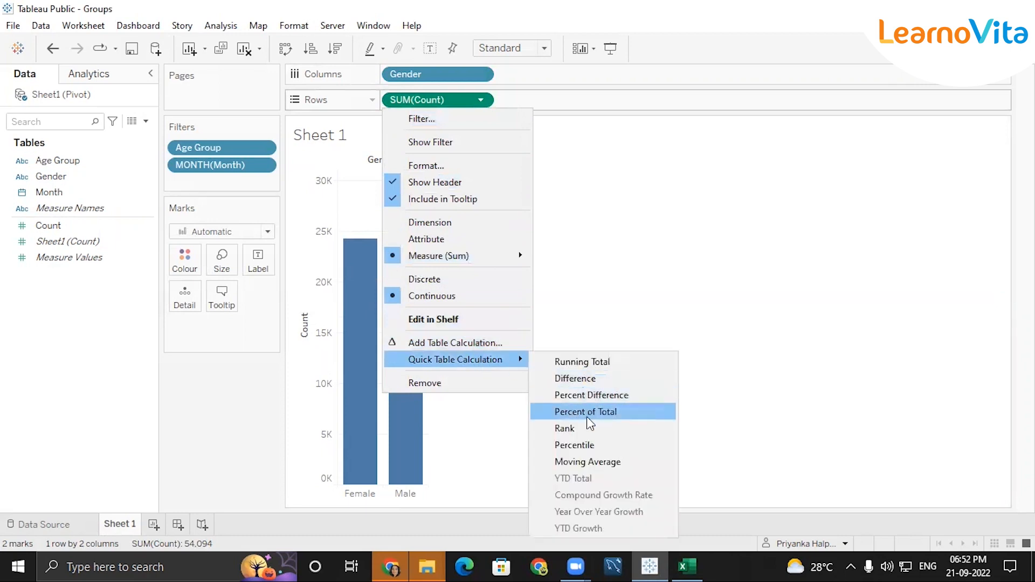
{"action": "left_click", "coordinate": [588, 415]}
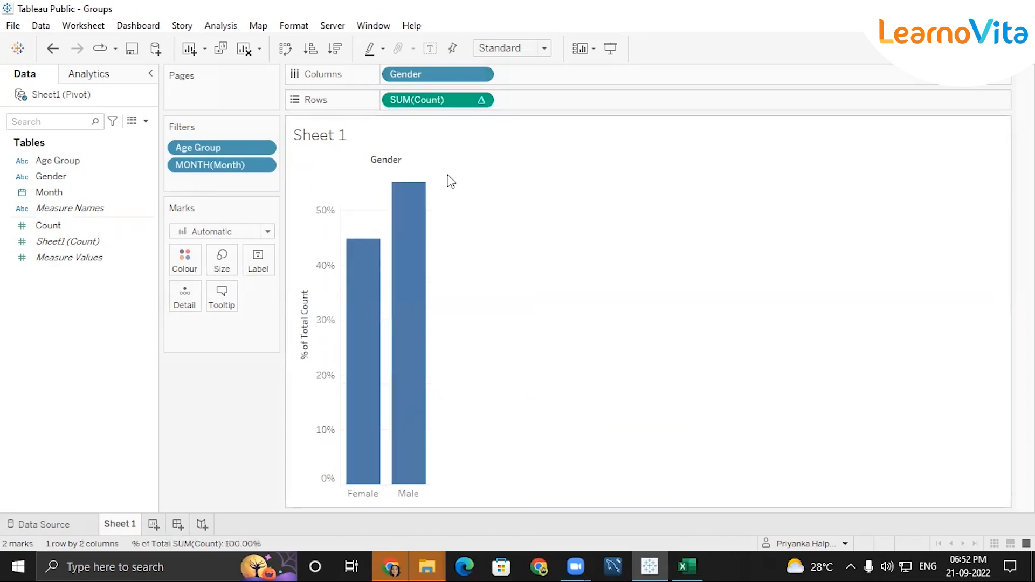
{"action": "left_click", "coordinate": [438, 51]}
Turn the chart into a labelled Entire View pie and show the Age Group filter.
{"action": "left_click", "coordinate": [1004, 49]}
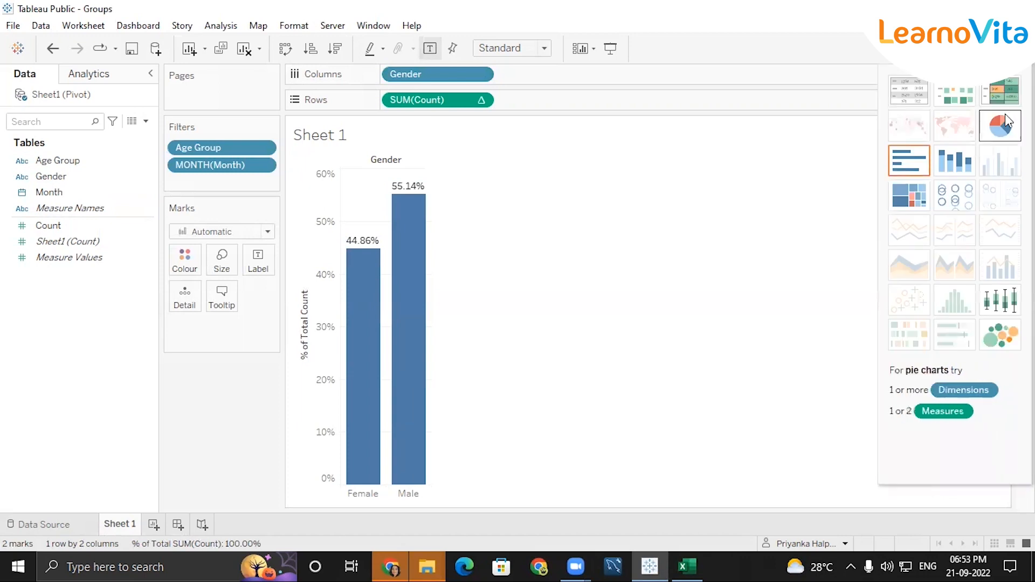
{"action": "left_click", "coordinate": [1005, 117]}
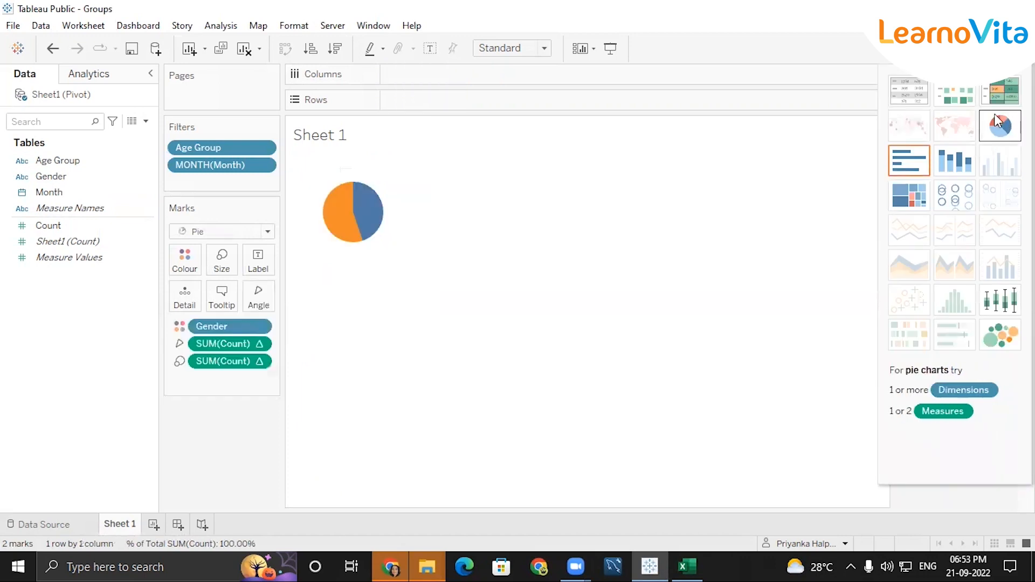
{"action": "left_click", "coordinate": [548, 47]}
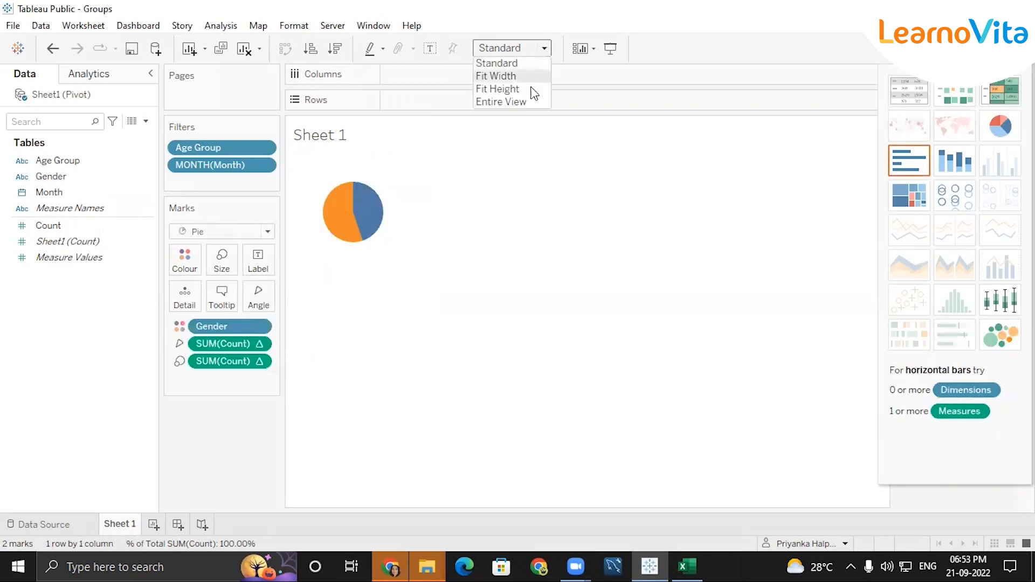
{"action": "left_click", "coordinate": [517, 101]}
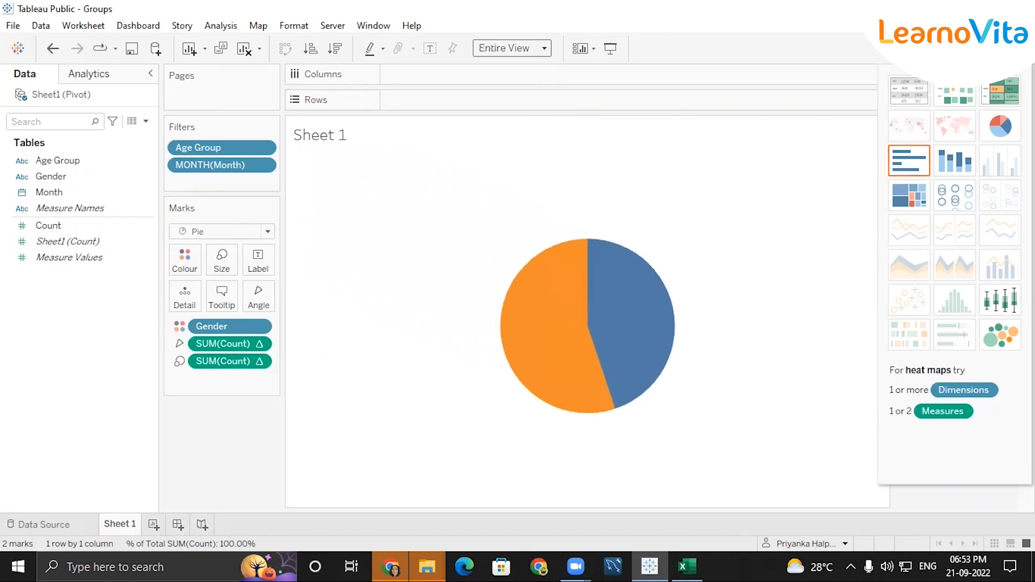
{"action": "left_click", "coordinate": [999, 48]}
{"action": "left_click", "coordinate": [431, 48]}
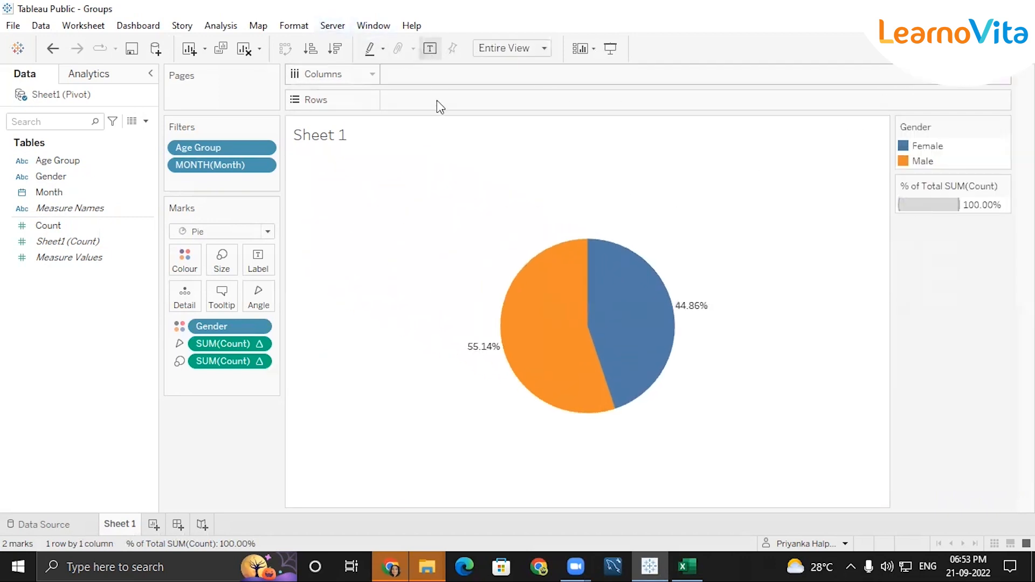
{"action": "left_click", "coordinate": [267, 147]}
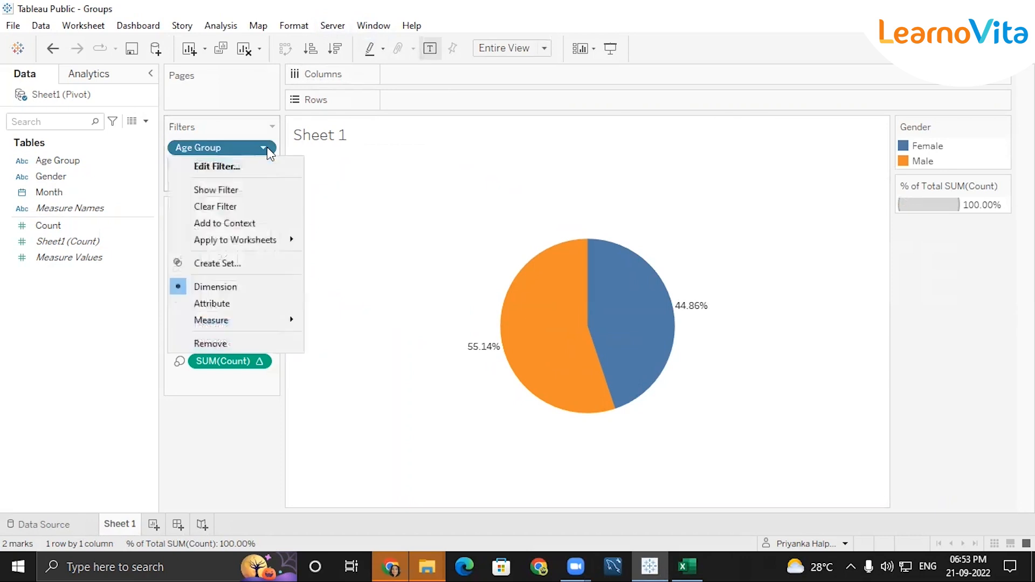
{"action": "left_click", "coordinate": [235, 189]}
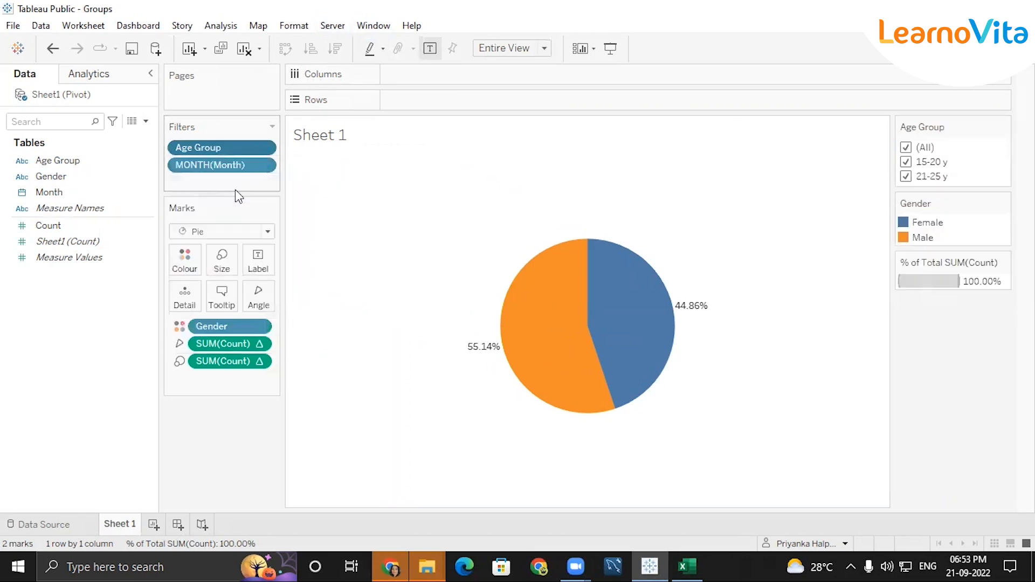
Show the Month filter as a single-value dropdown and Age Group as a single-value list.
{"action": "left_click", "coordinate": [263, 166]}
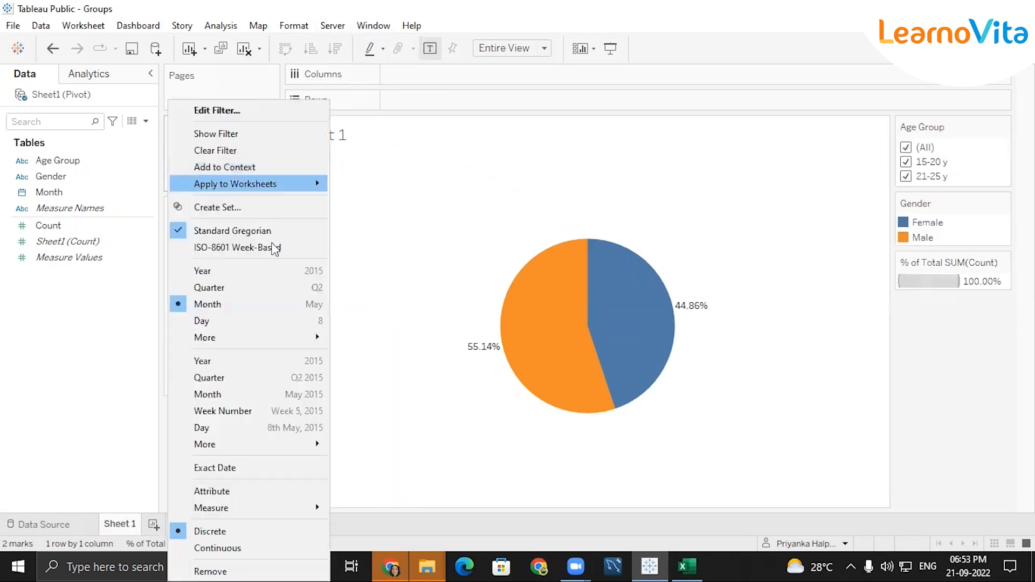
{"action": "left_click", "coordinate": [226, 130]}
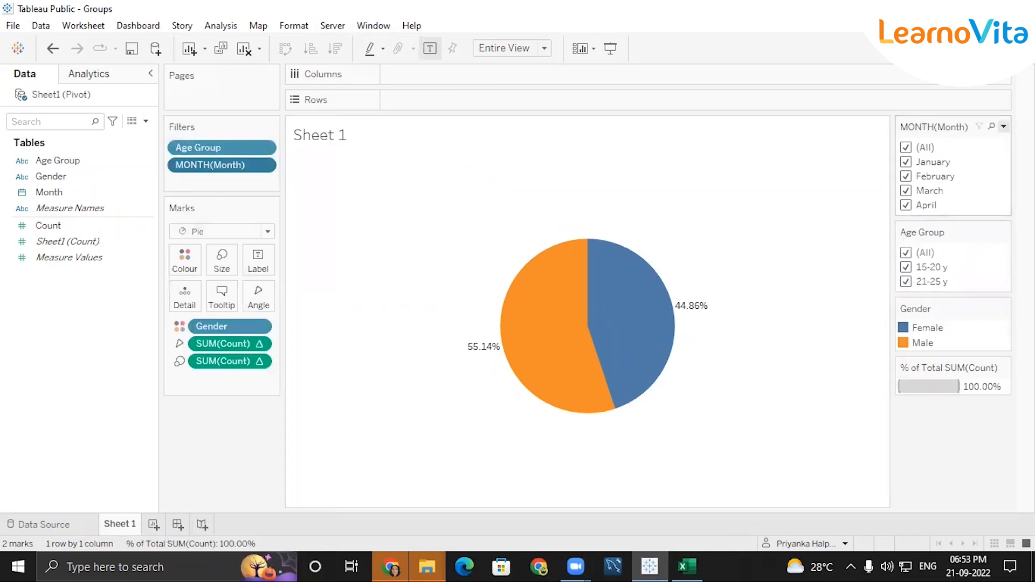
{"action": "left_click", "coordinate": [1004, 126]}
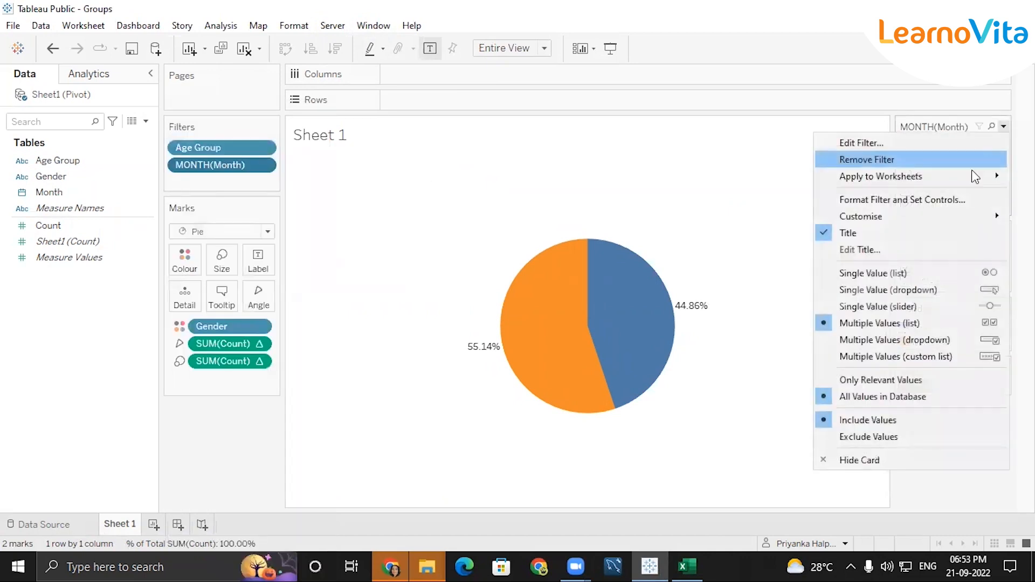
{"action": "left_click", "coordinate": [876, 289]}
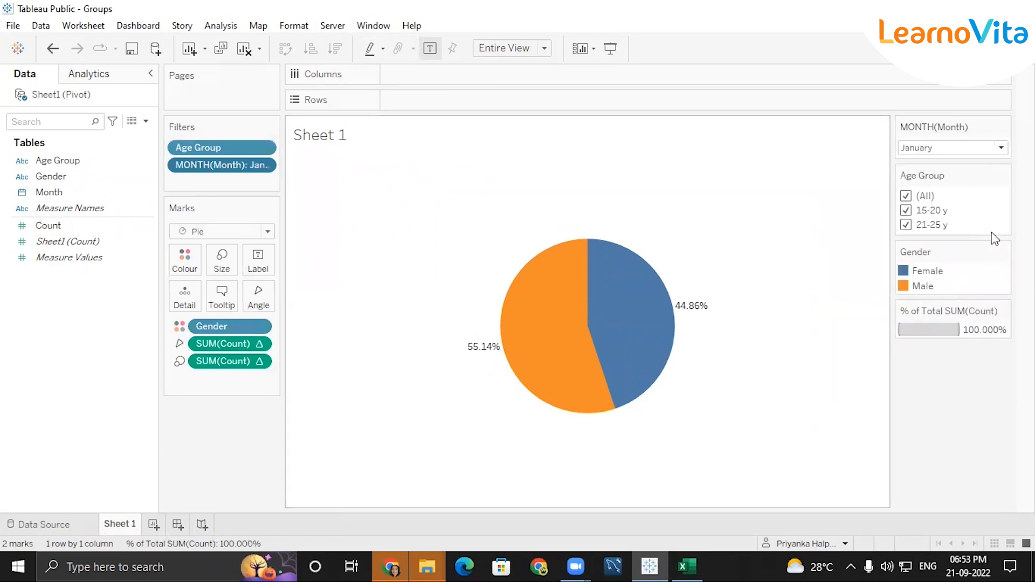
{"action": "left_click", "coordinate": [1003, 175]}
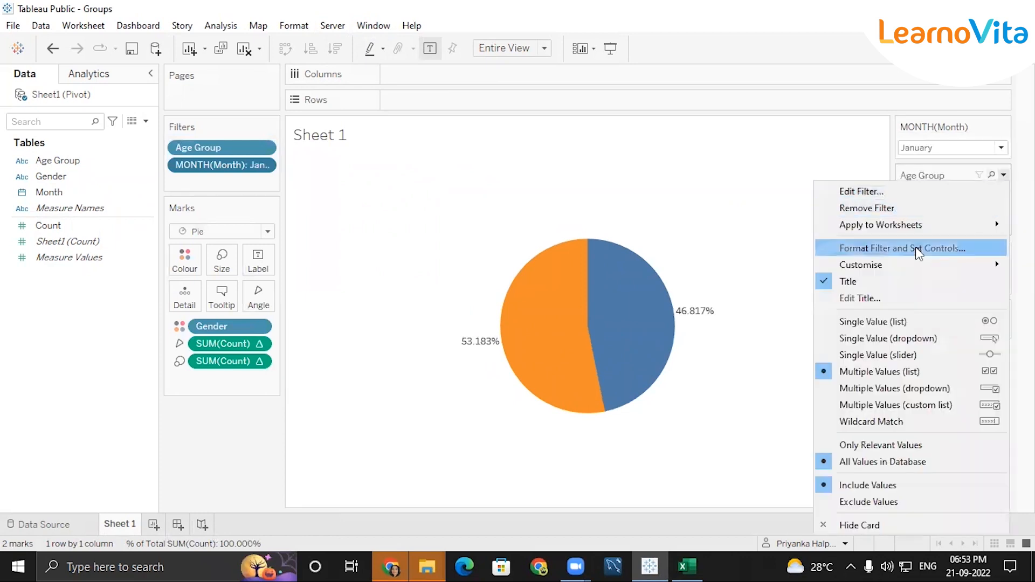
{"action": "left_click", "coordinate": [897, 324]}
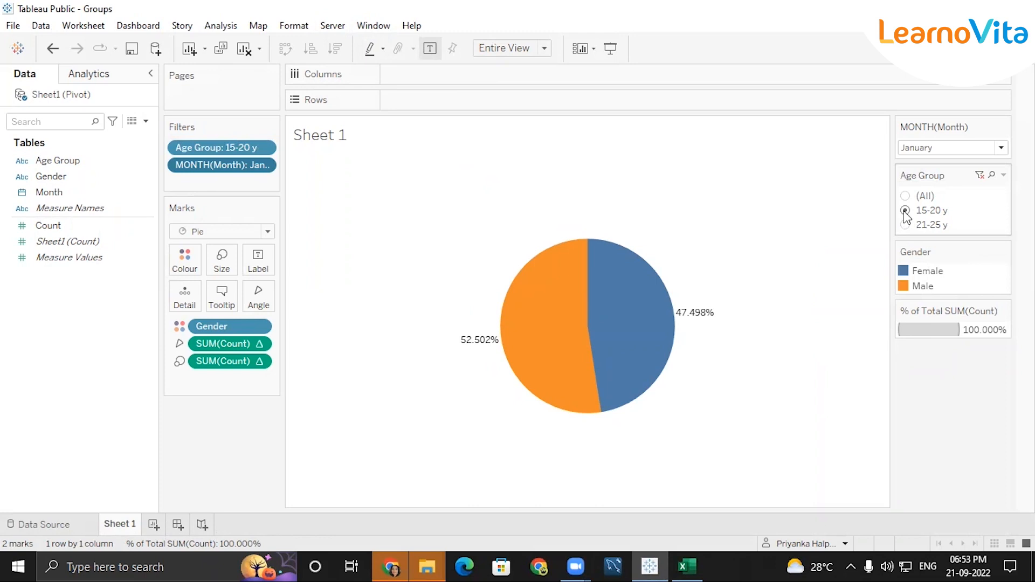
Filter the pie to March, then to April.
{"action": "left_click", "coordinate": [968, 148]}
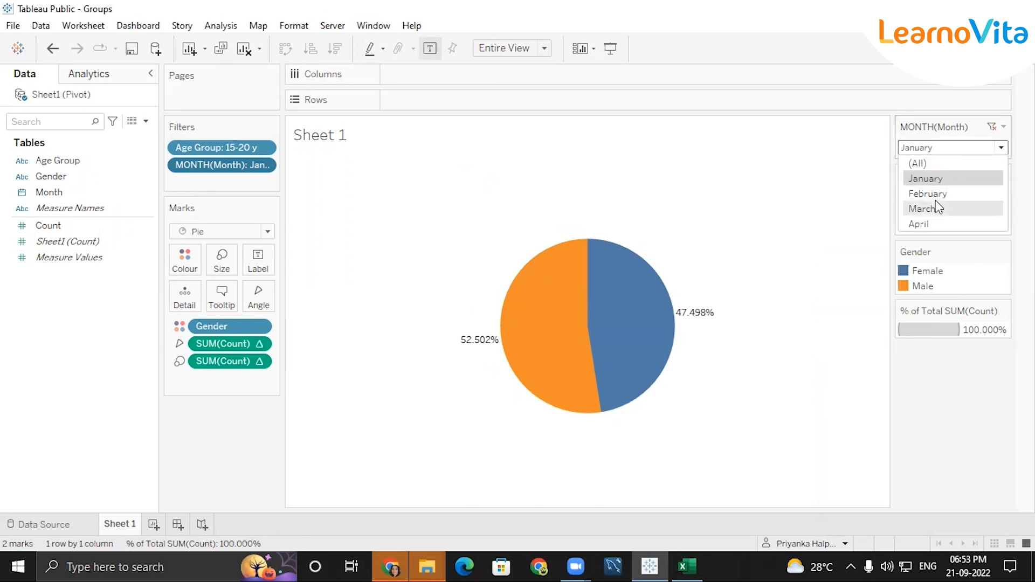
{"action": "left_click", "coordinate": [936, 208]}
{"action": "mouse_move", "coordinate": [608, 270]}
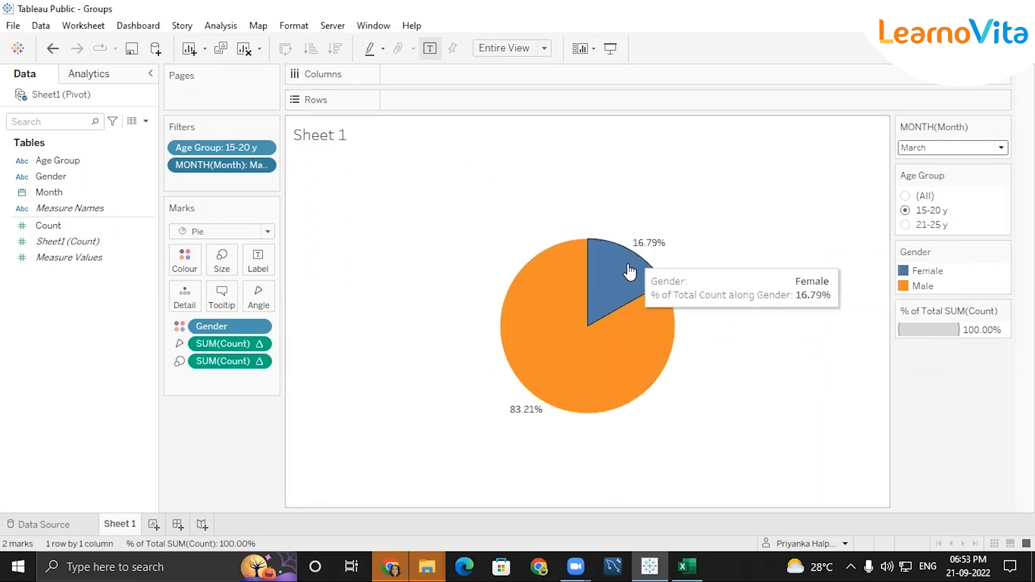
{"action": "mouse_move", "coordinate": [615, 347]}
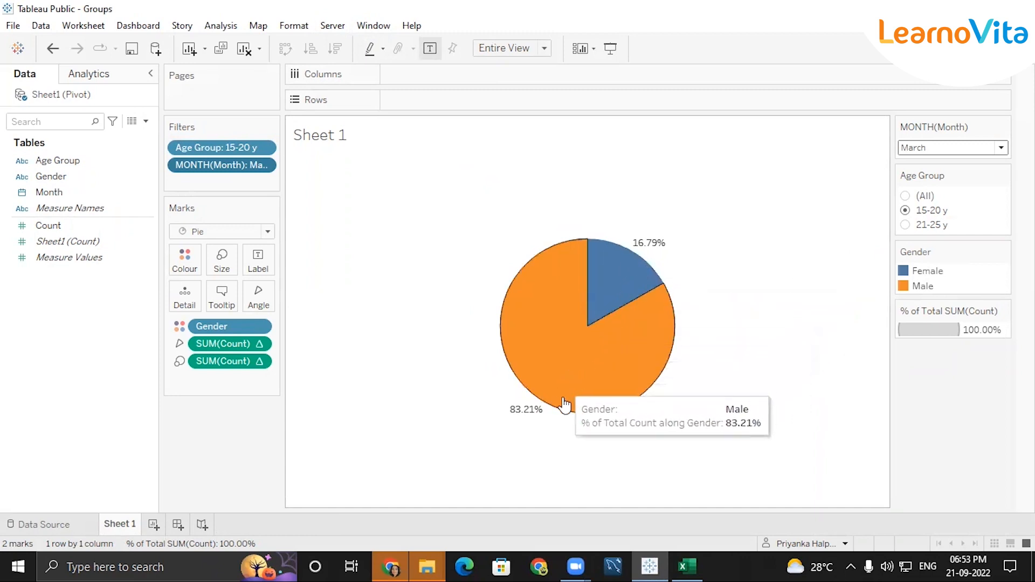
{"action": "left_click", "coordinate": [936, 151]}
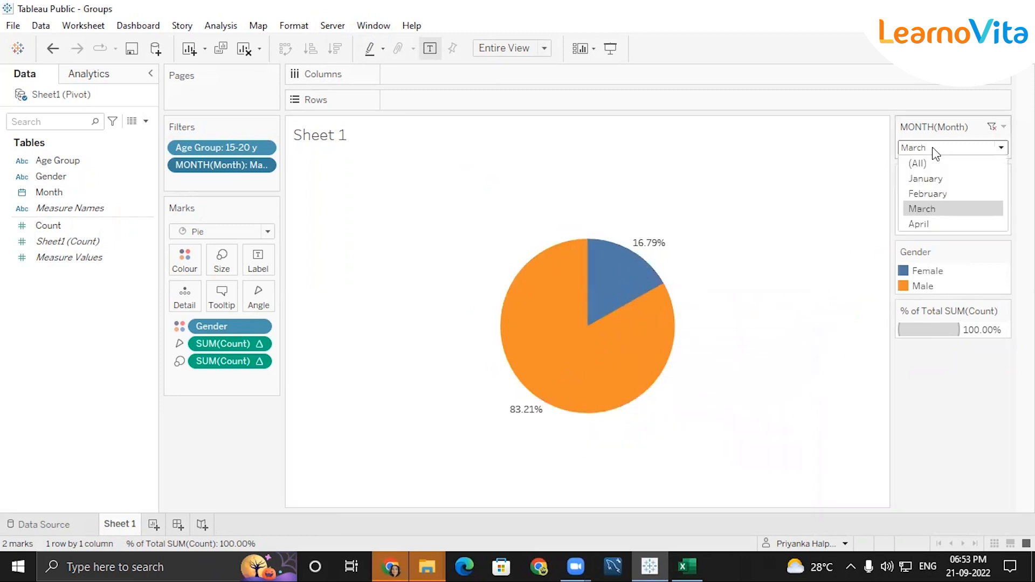
{"action": "left_click", "coordinate": [918, 225]}
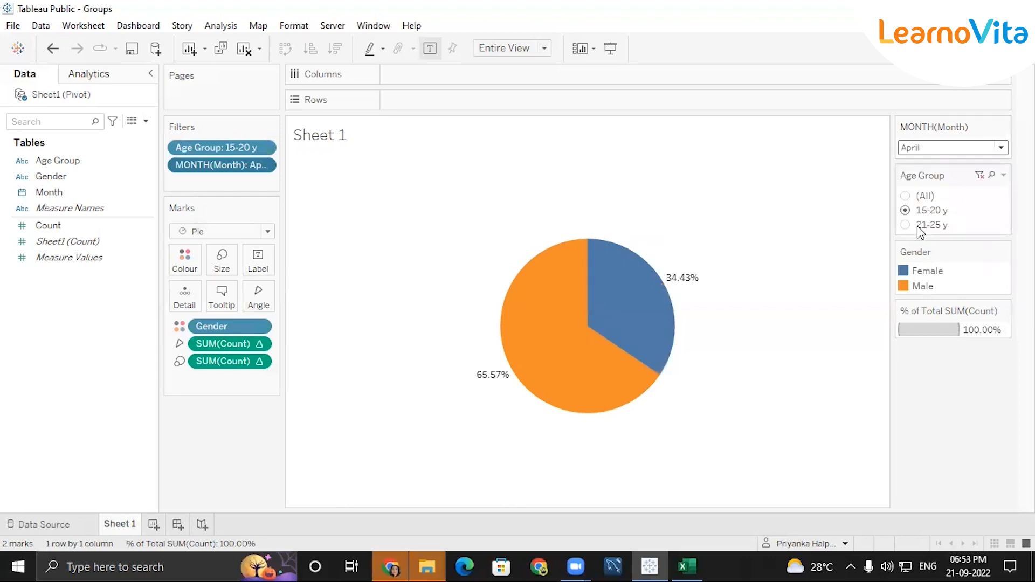
{"action": "mouse_move", "coordinate": [654, 310]}
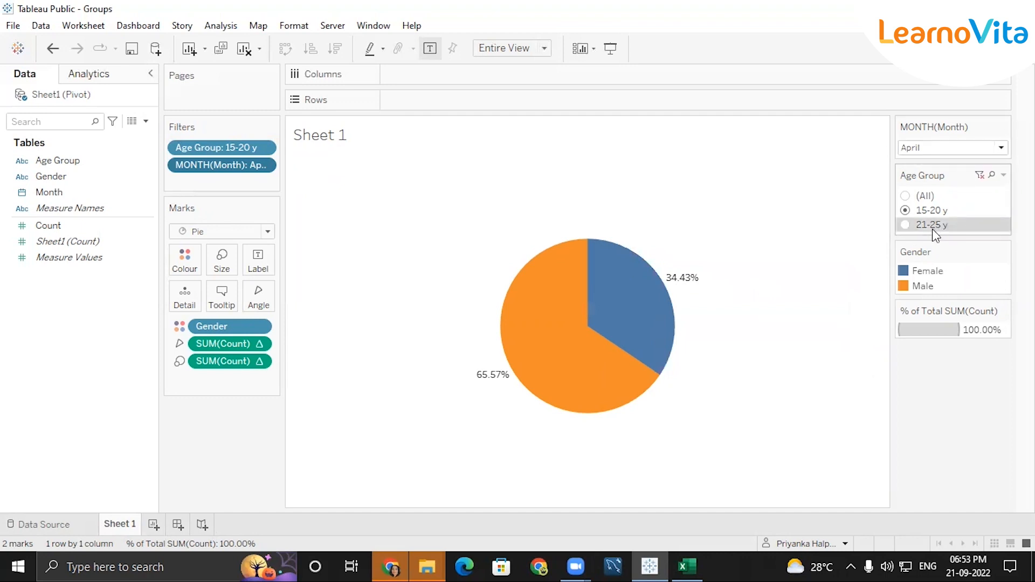
Switch the Age Group filter to 21-25 y, then add a blank Sheet 2.
{"action": "left_click", "coordinate": [906, 225]}
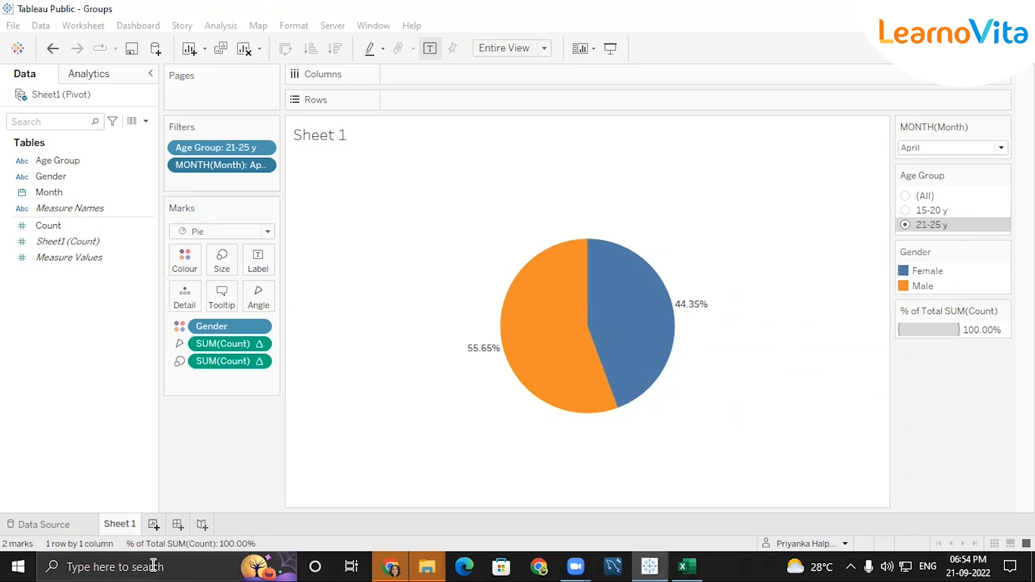
{"action": "left_click", "coordinate": [153, 524]}
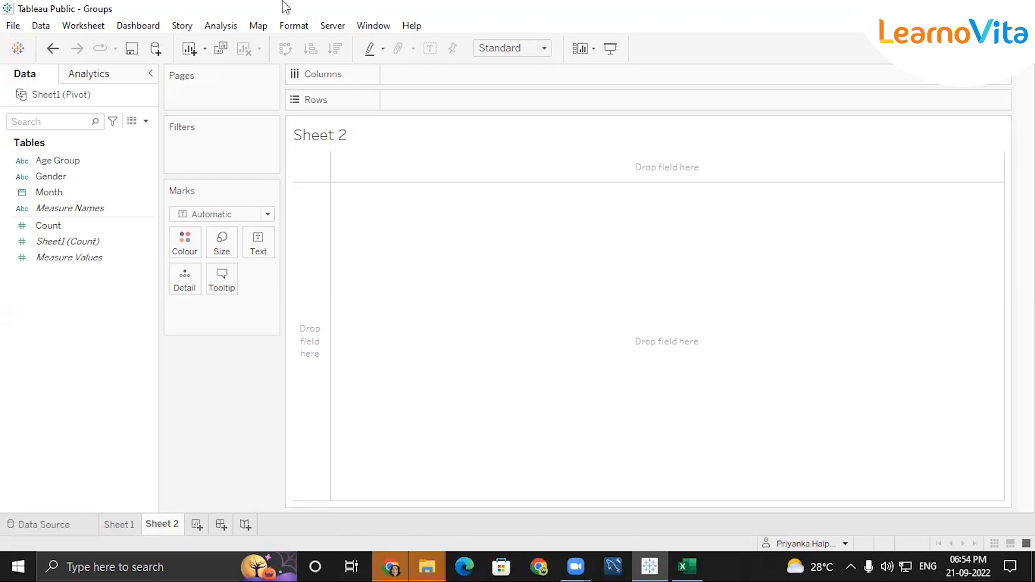
Open the Data Source page to view the pivoted Sheet1 table's 16 rows.
{"action": "left_click", "coordinate": [16, 526]}
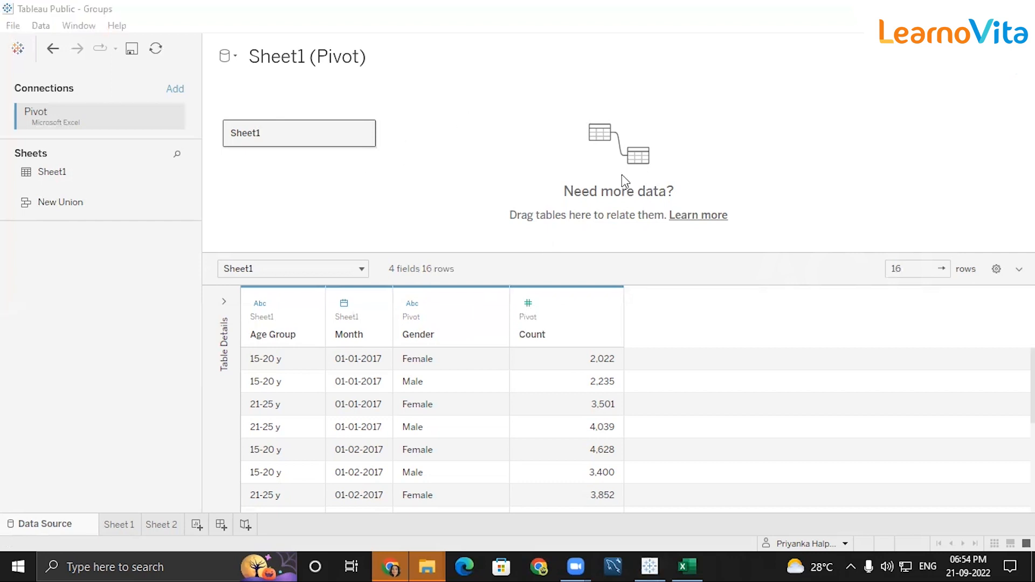
{"action": "mouse_move", "coordinate": [433, 148]}
{"action": "left_mouse_down"}
{"action": "mouse_move", "coordinate": [462, 153]}
{"action": "mouse_move", "coordinate": [459, 193]}
{"action": "left_mouse_up"}
{"action": "left_click_drag", "start_coordinate": [472, 158], "coordinate": [478, 175]}
{"action": "left_click", "coordinate": [495, 177]}
{"action": "left_click_drag", "start_coordinate": [567, 139], "coordinate": [573, 161]}
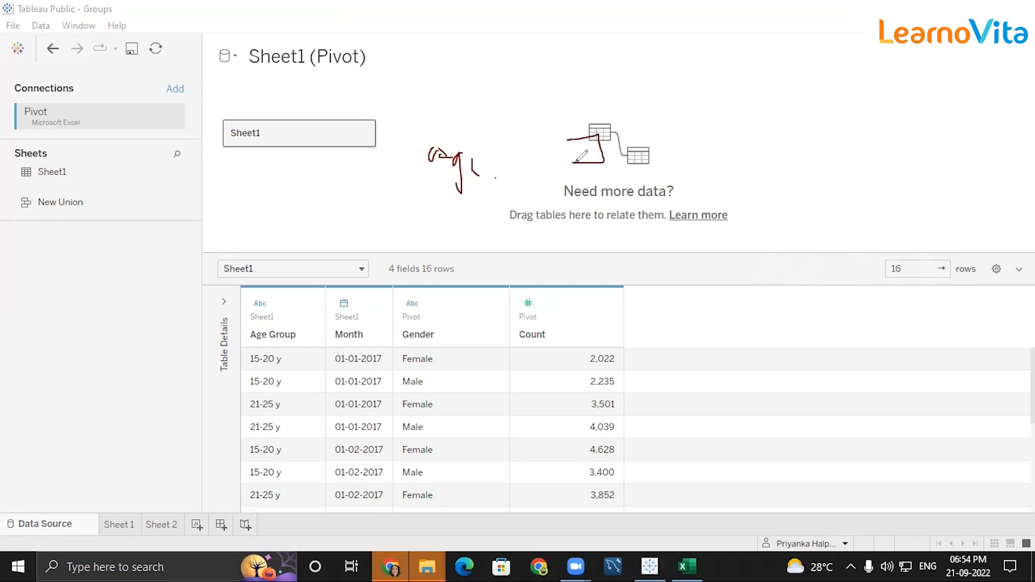
{"action": "left_click_drag", "start_coordinate": [683, 145], "coordinate": [731, 149]}
{"action": "left_click_drag", "start_coordinate": [775, 135], "coordinate": [817, 128]}
{"action": "mouse_move", "coordinate": [879, 116]}
{"action": "left_mouse_down"}
{"action": "mouse_move", "coordinate": [897, 112]}
{"action": "mouse_move", "coordinate": [929, 146]}
{"action": "mouse_move", "coordinate": [929, 127]}
{"action": "left_mouse_up"}
{"action": "mouse_move", "coordinate": [976, 90]}
{"action": "left_mouse_down"}
{"action": "mouse_move", "coordinate": [972, 127]}
{"action": "mouse_move", "coordinate": [1005, 95]}
{"action": "mouse_move", "coordinate": [1034, 122]}
{"action": "left_mouse_up"}
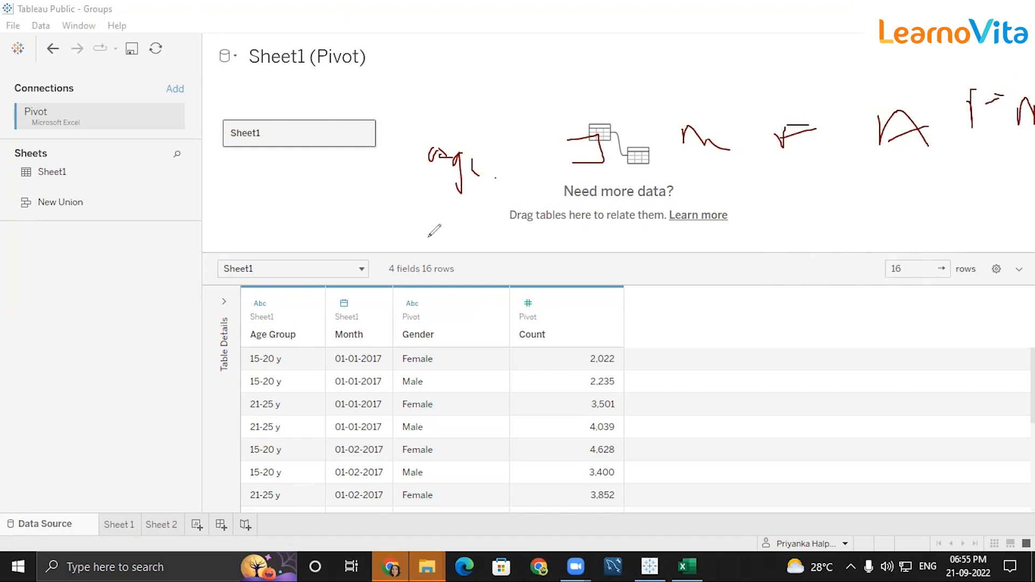
{"action": "left_click_drag", "start_coordinate": [968, 145], "coordinate": [1034, 145]}
{"action": "mouse_move", "coordinate": [566, 185]}
{"action": "left_mouse_down"}
{"action": "mouse_move", "coordinate": [867, 157]}
{"action": "mouse_move", "coordinate": [930, 163]}
{"action": "left_mouse_up"}
{"action": "mouse_move", "coordinate": [834, 44]}
{"action": "left_mouse_down"}
{"action": "mouse_move", "coordinate": [820, 98]}
{"action": "mouse_move", "coordinate": [847, 79]}
{"action": "left_mouse_up"}
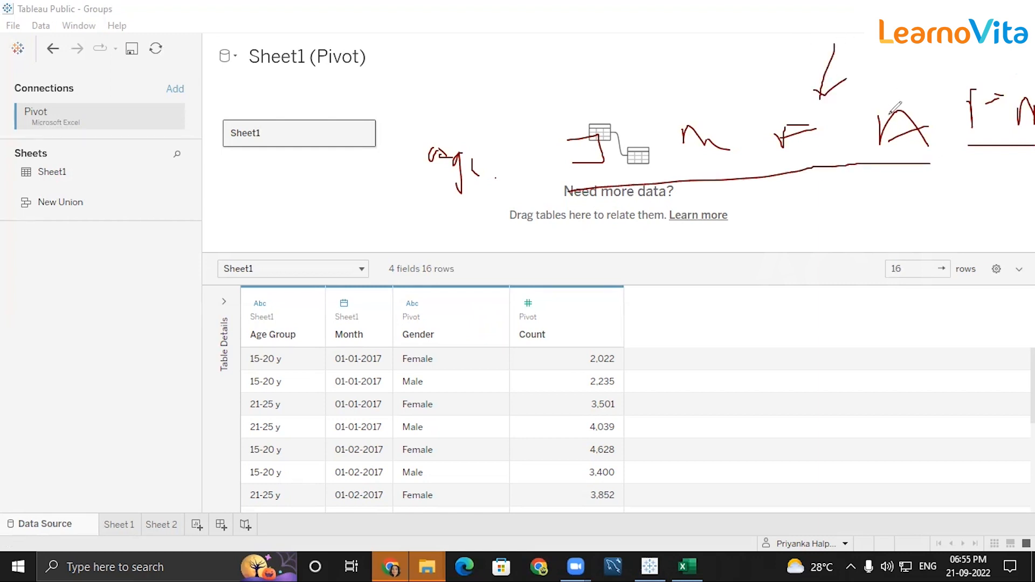
{"action": "left_click_drag", "start_coordinate": [559, 196], "coordinate": [793, 156]}
{"action": "mouse_move", "coordinate": [890, 69]}
{"action": "left_mouse_down"}
{"action": "mouse_move", "coordinate": [903, 80]}
{"action": "mouse_move", "coordinate": [909, 73]}
{"action": "left_mouse_up"}
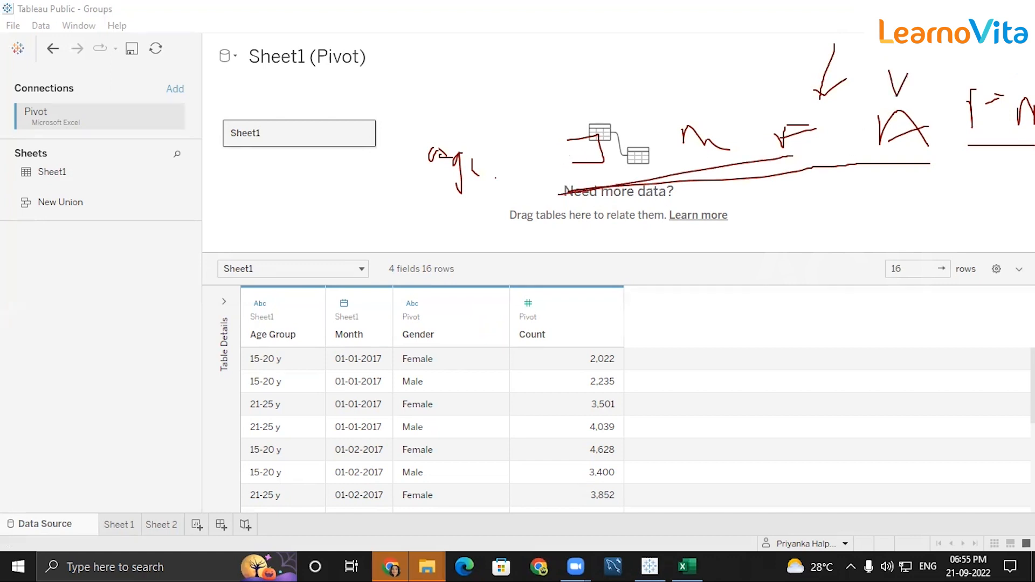
{"action": "left_click", "coordinate": [797, 65]}
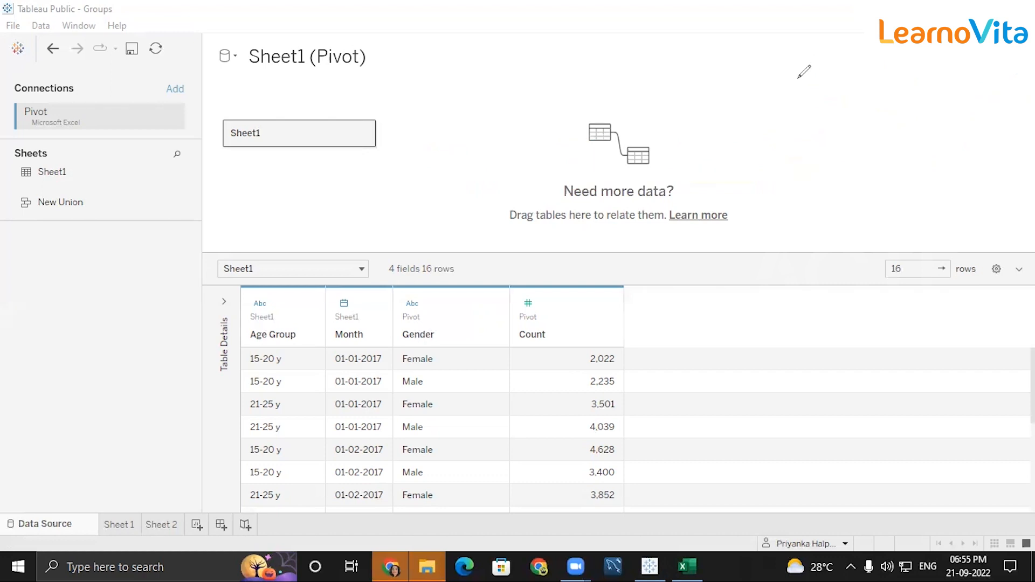
{"action": "left_click", "coordinate": [798, 79]}
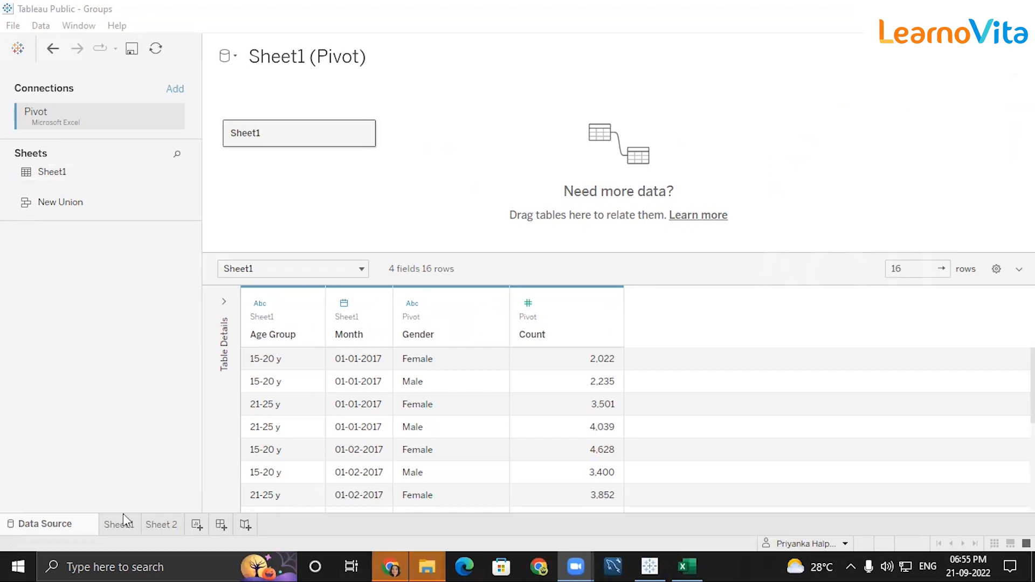
Connect the Pivot Excel workbook again as a second data source.
{"action": "left_click", "coordinate": [24, 46]}
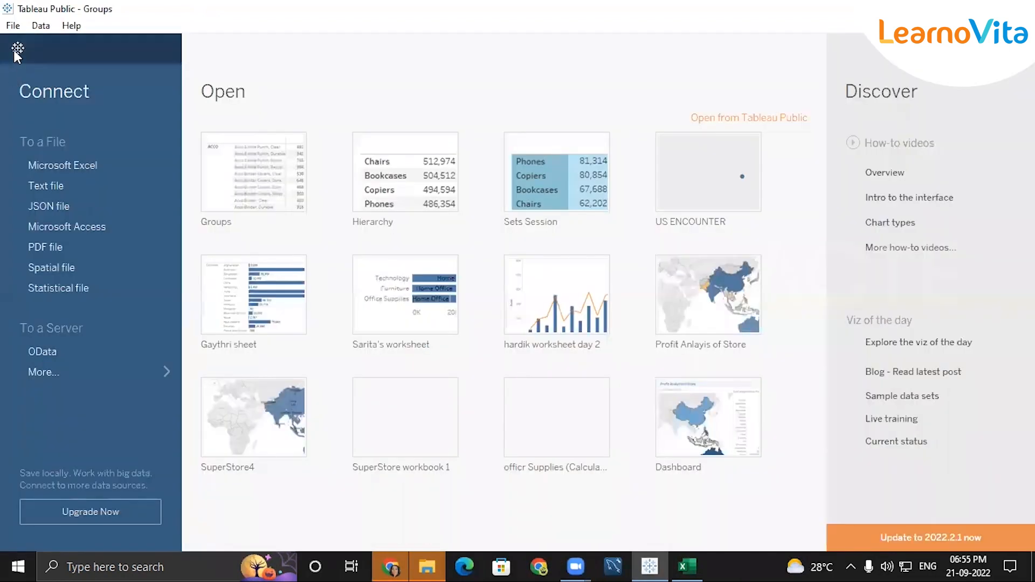
{"action": "left_click", "coordinate": [17, 48]}
{"action": "left_click", "coordinate": [18, 48]}
{"action": "left_click", "coordinate": [18, 49]}
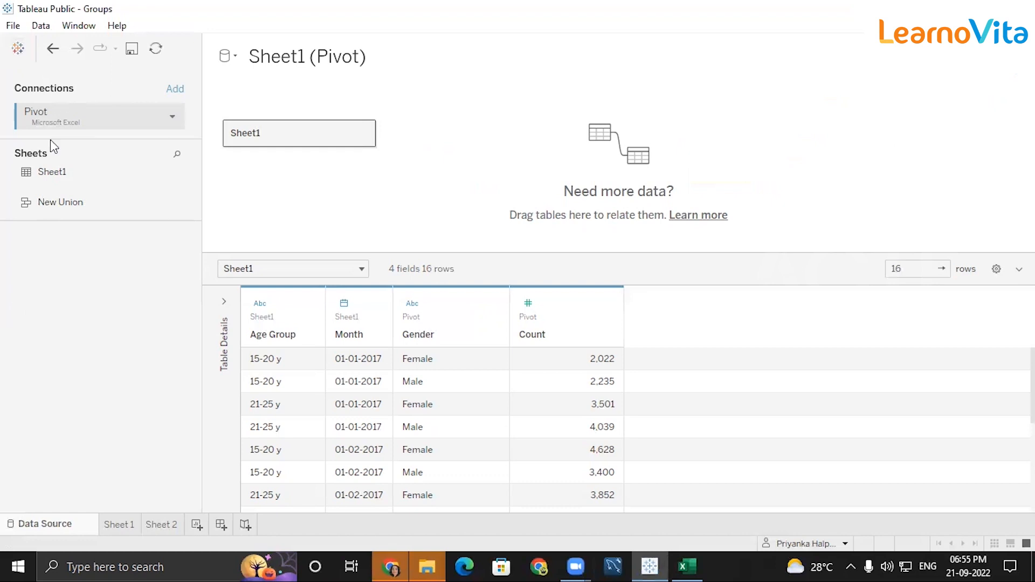
{"action": "left_click", "coordinate": [114, 528]}
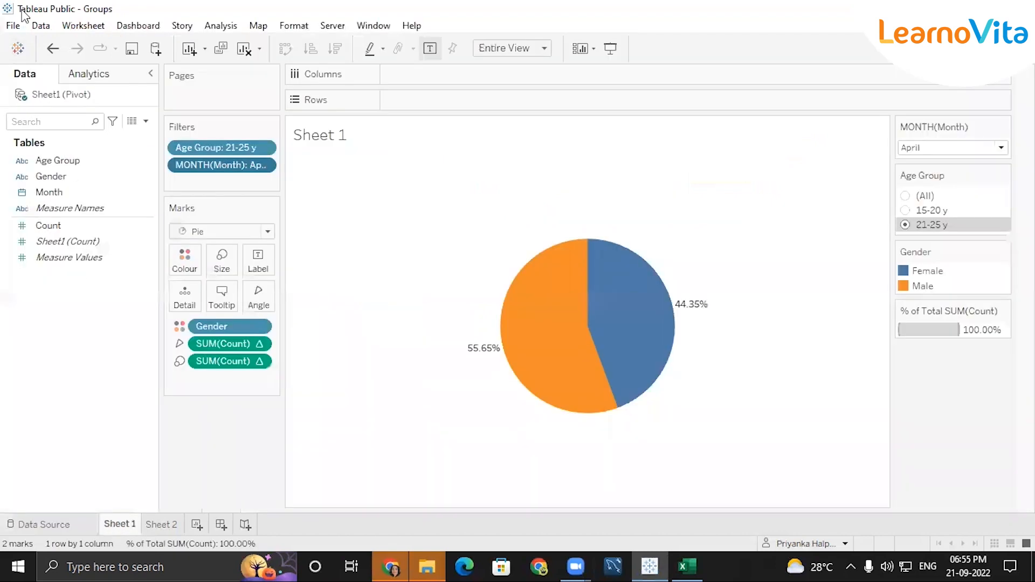
{"action": "left_click", "coordinate": [18, 48]}
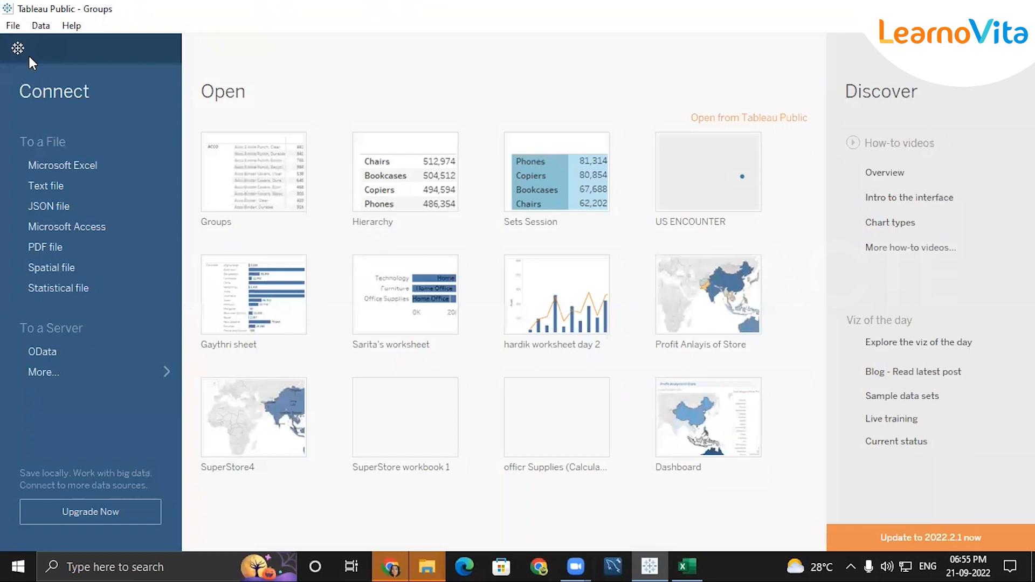
{"action": "left_click", "coordinate": [88, 171]}
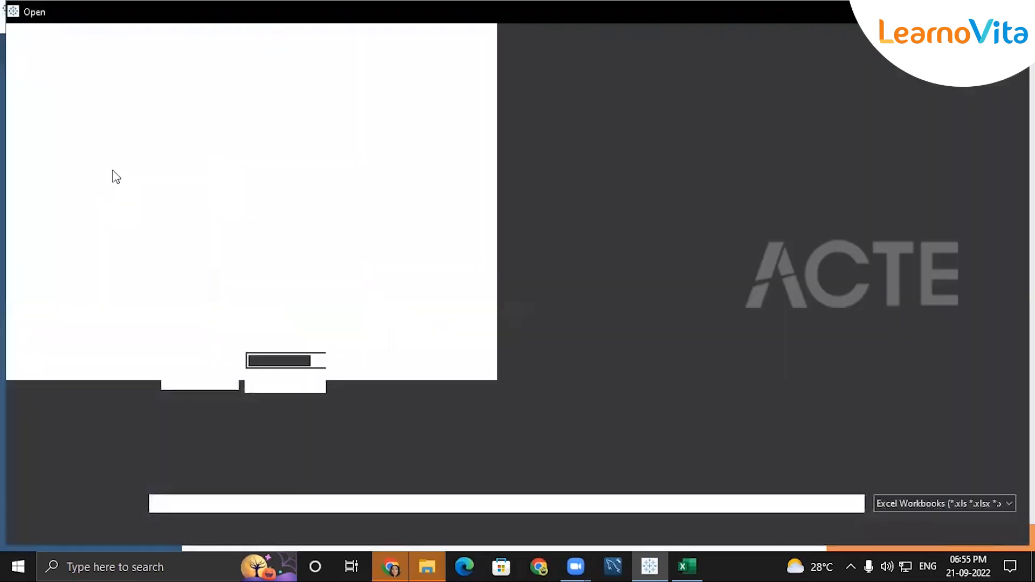
{"action": "left_click", "coordinate": [257, 200]}
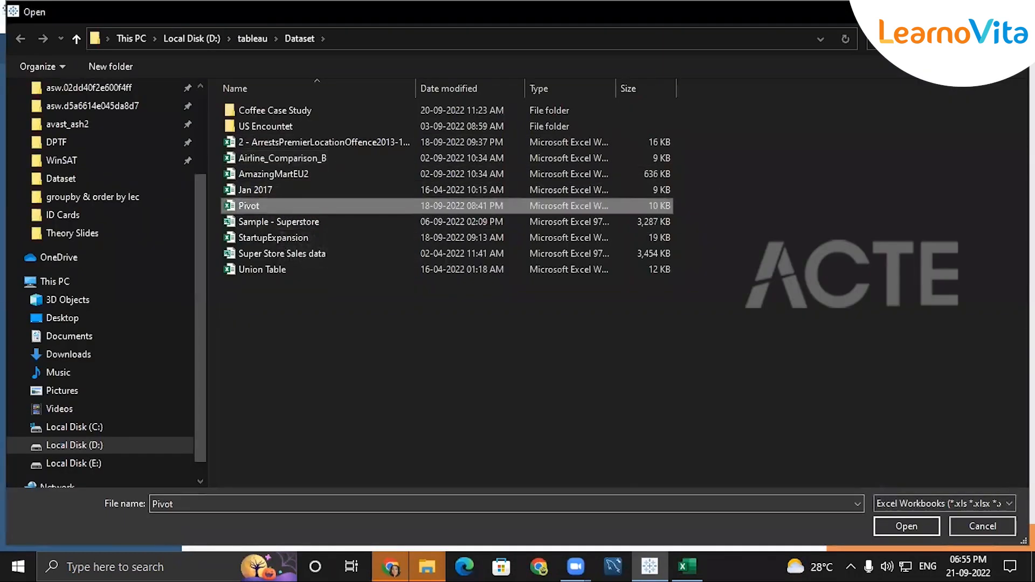
{"action": "left_click", "coordinate": [889, 521]}
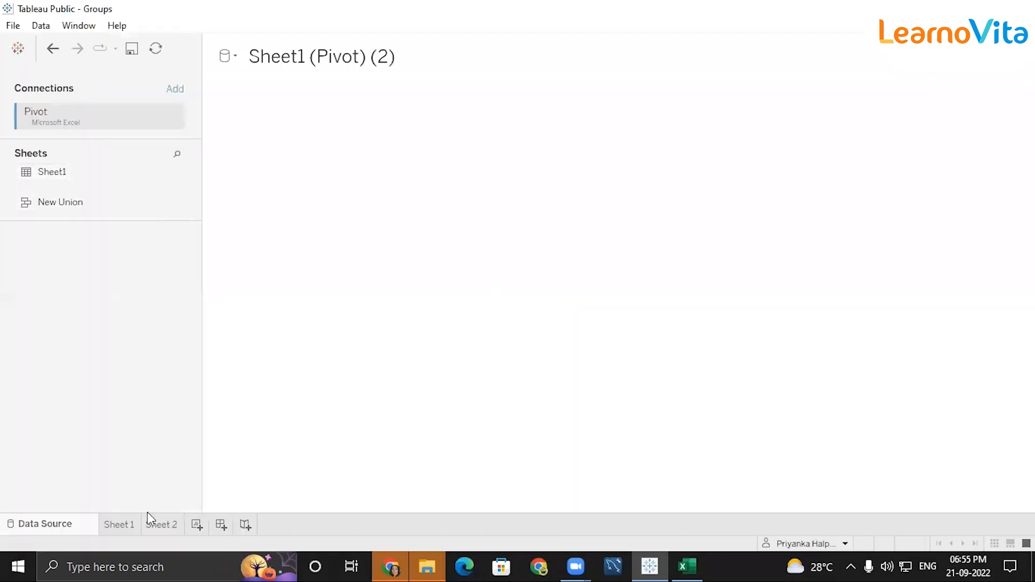
In the new Sheet1 (Pivot) (2) source, pivot the Male and Female columns into name/value rows.
{"action": "left_click", "coordinate": [131, 522]}
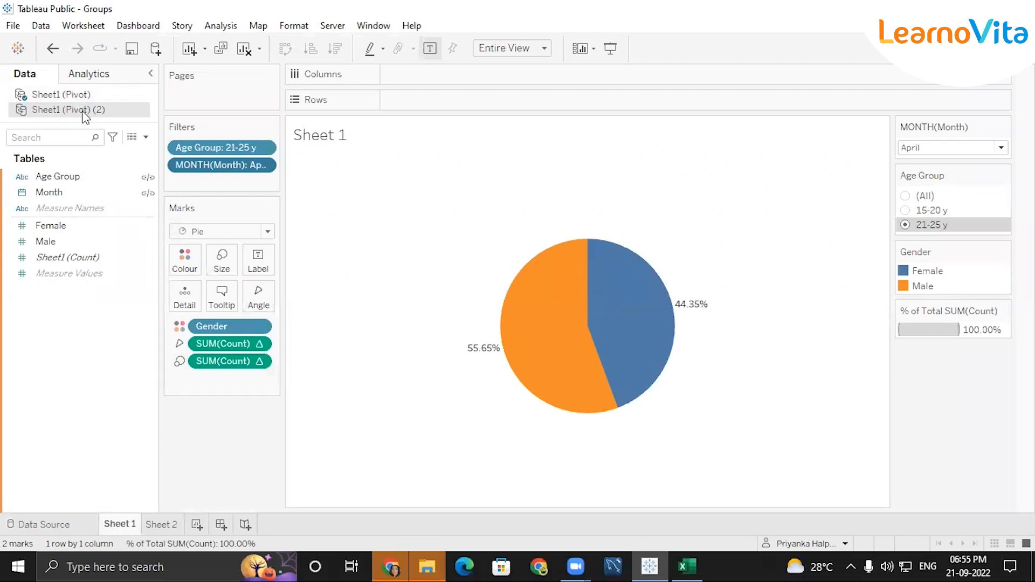
{"action": "left_click", "coordinate": [43, 526]}
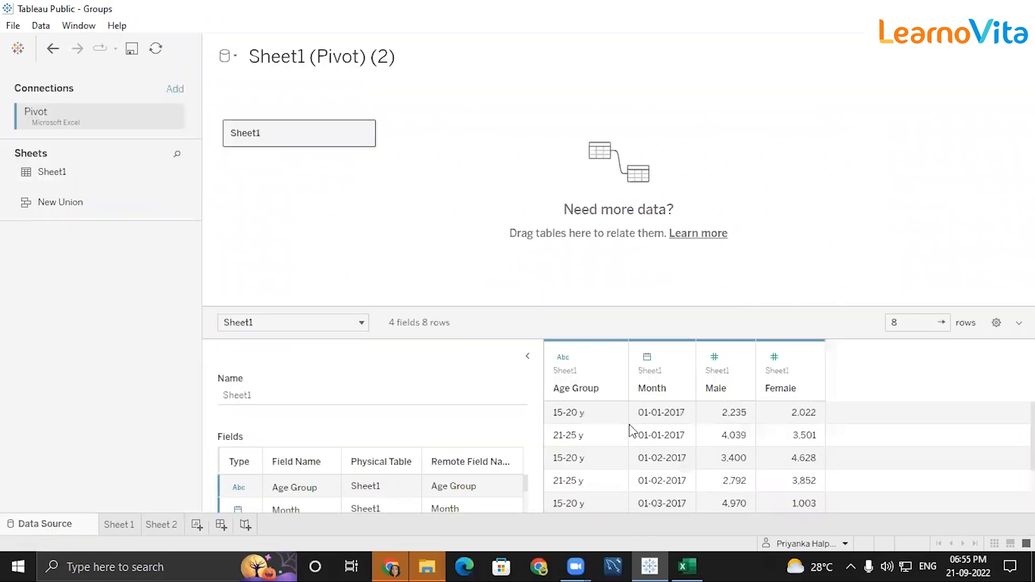
{"action": "left_click", "coordinate": [528, 356]}
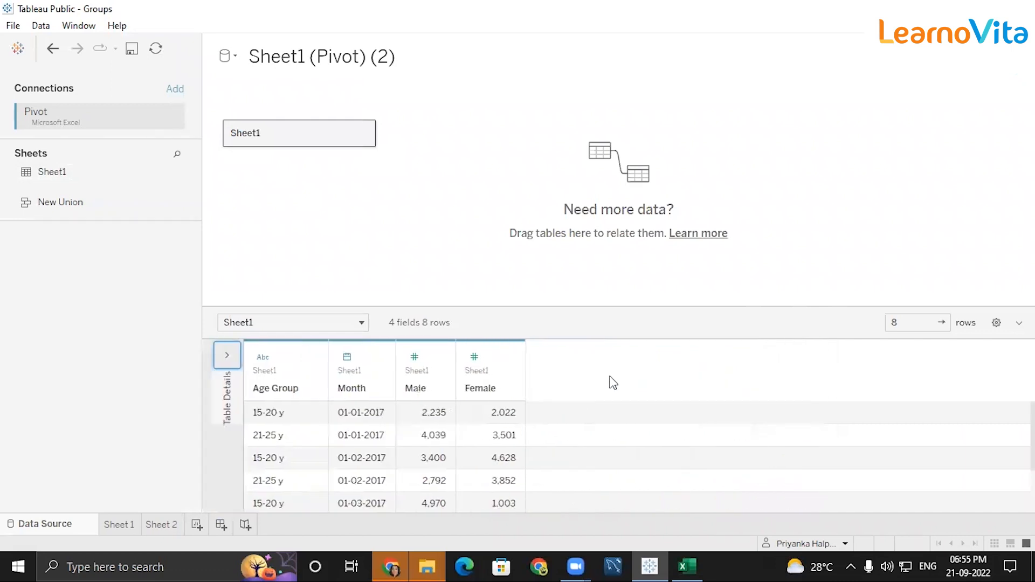
{"action": "left_click", "coordinate": [426, 369]}
{"action": "left_click", "coordinate": [499, 370], "text": "ctrl"}
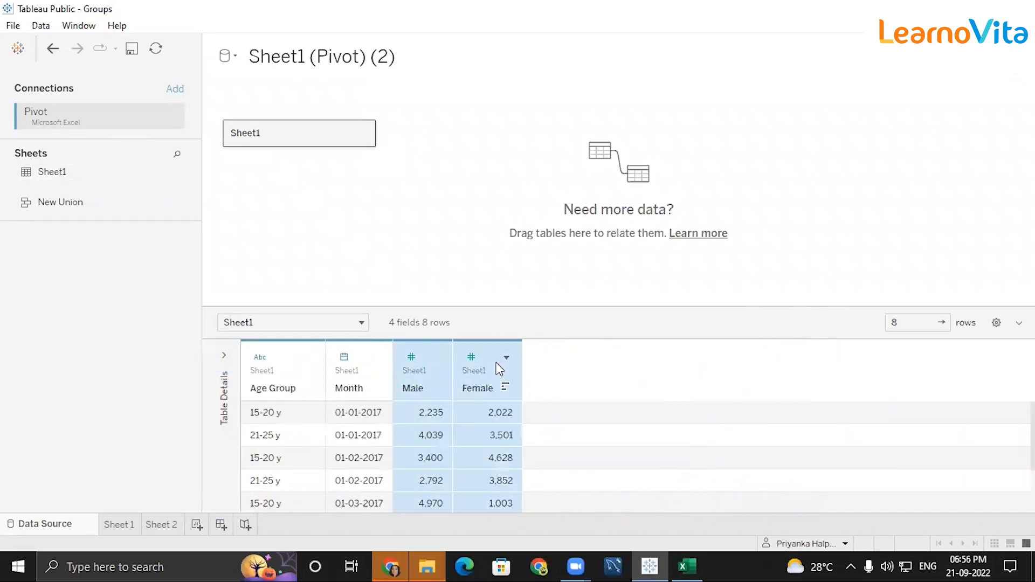
{"action": "left_click", "coordinate": [507, 358]}
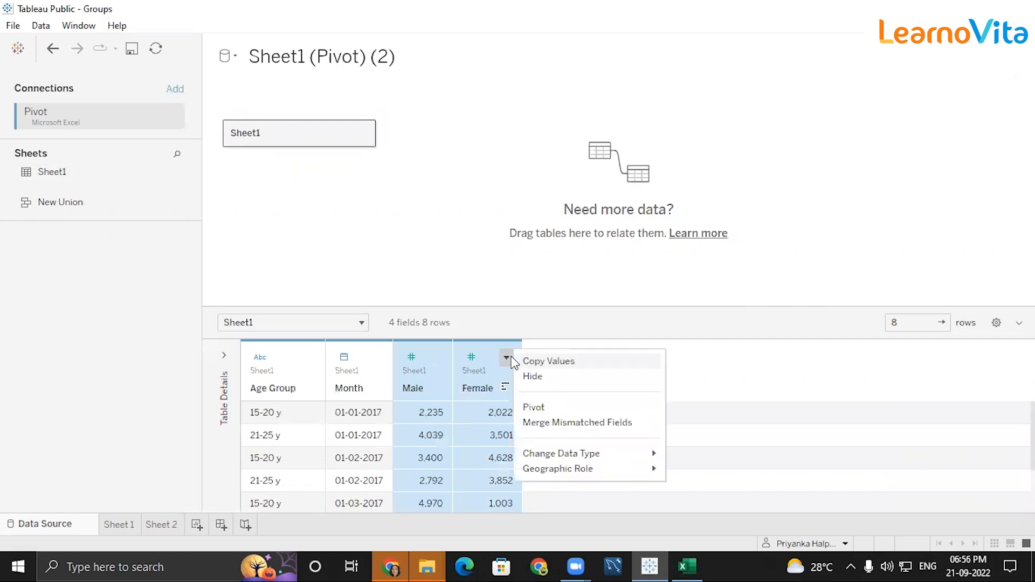
{"action": "left_click", "coordinate": [539, 408]}
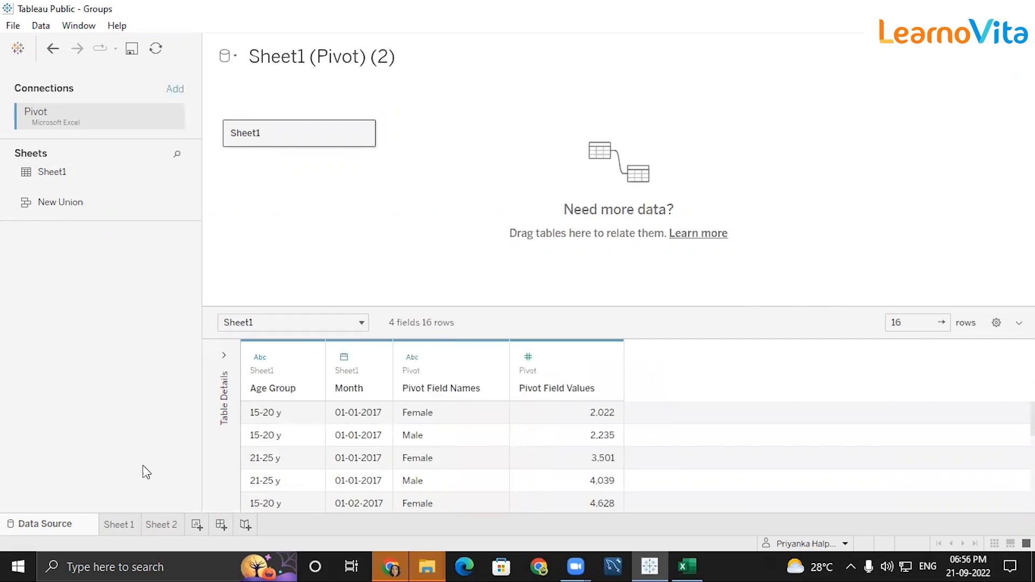
Return to the Sheet 1 gender pie chart.
{"action": "left_click", "coordinate": [120, 525]}
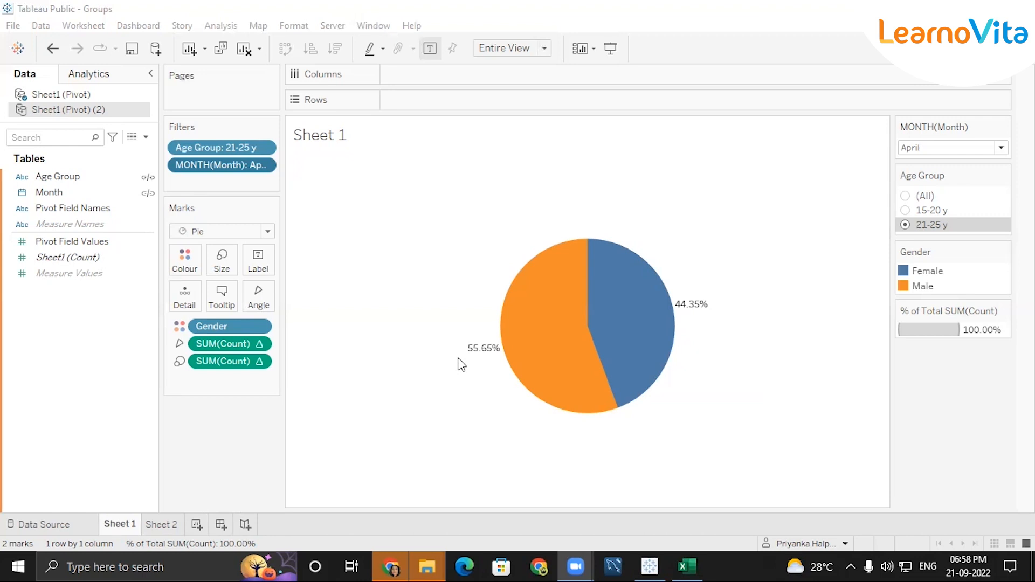
Full-outer-join Sheet1 with a second copy, Sheet11, on Male = Male.
{"action": "left_click", "coordinate": [26, 521]}
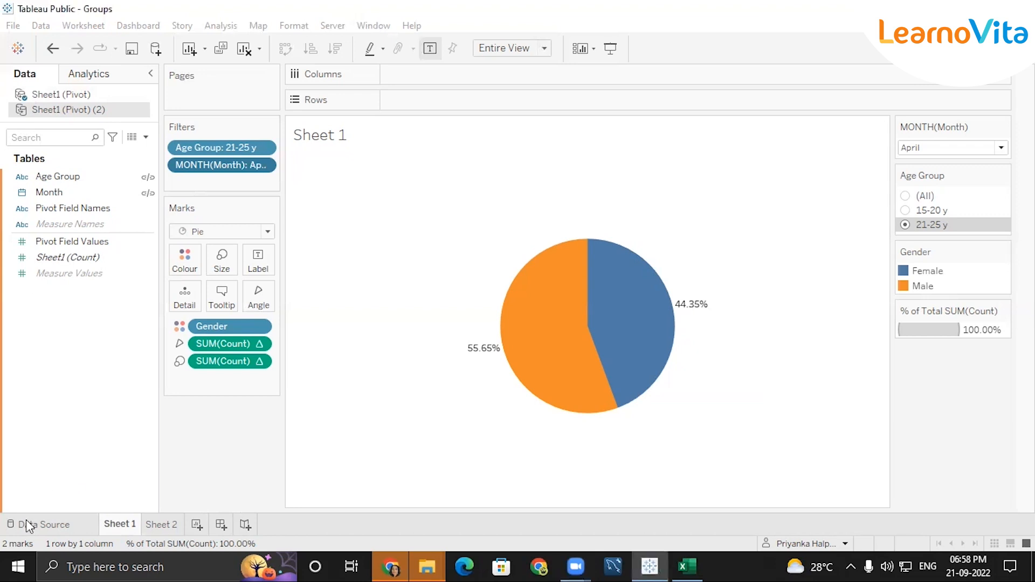
{"action": "left_click", "coordinate": [28, 525]}
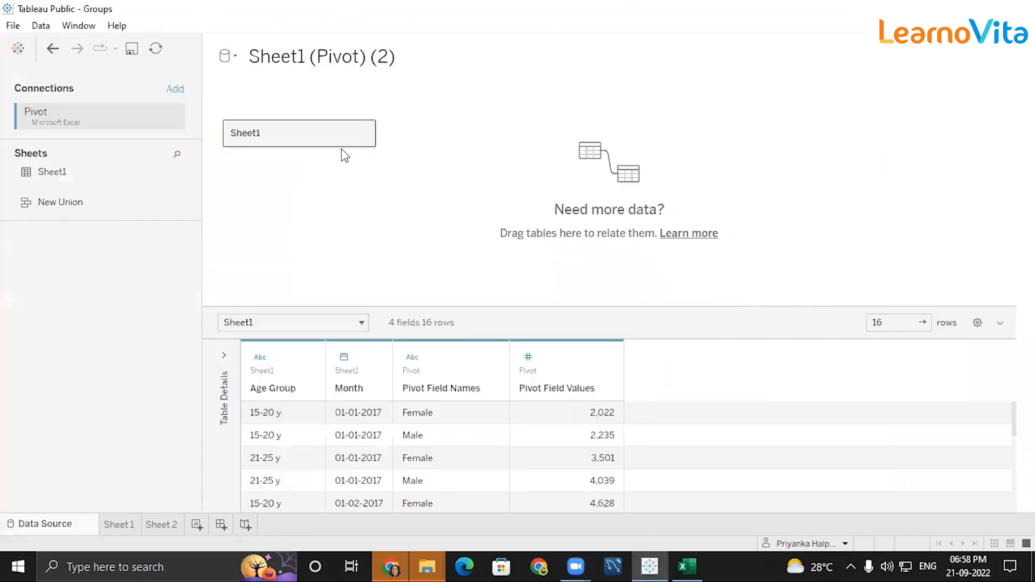
{"action": "double_click", "coordinate": [292, 131]}
{"action": "left_click_drag", "start_coordinate": [39, 174], "coordinate": [473, 162]}
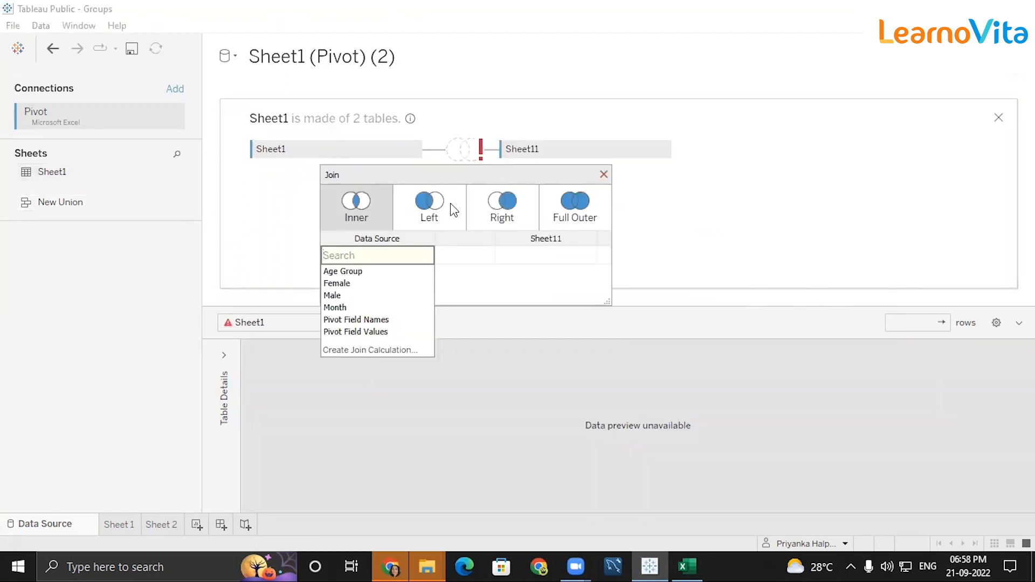
{"action": "left_click", "coordinate": [565, 199]}
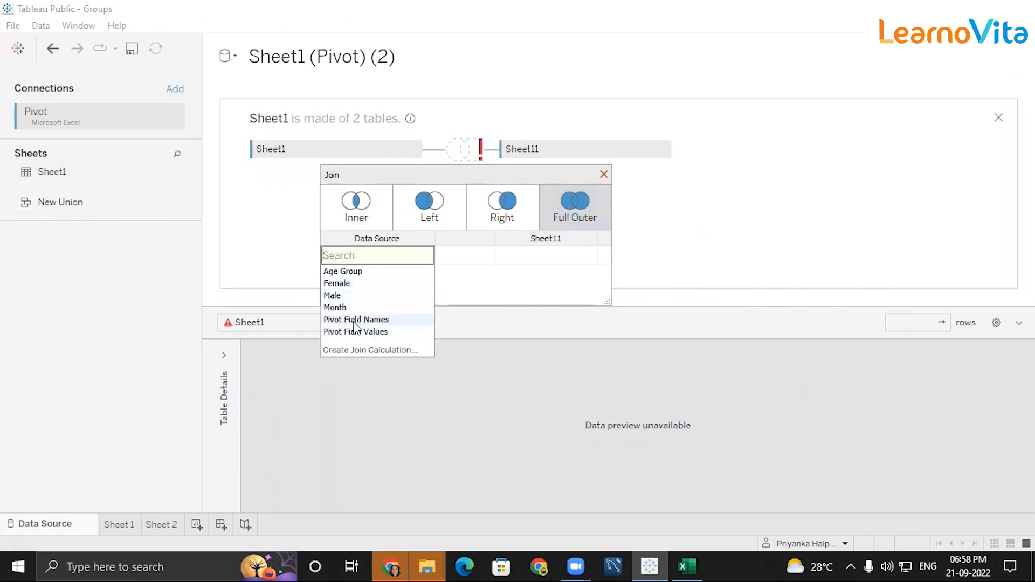
{"action": "left_click", "coordinate": [347, 296]}
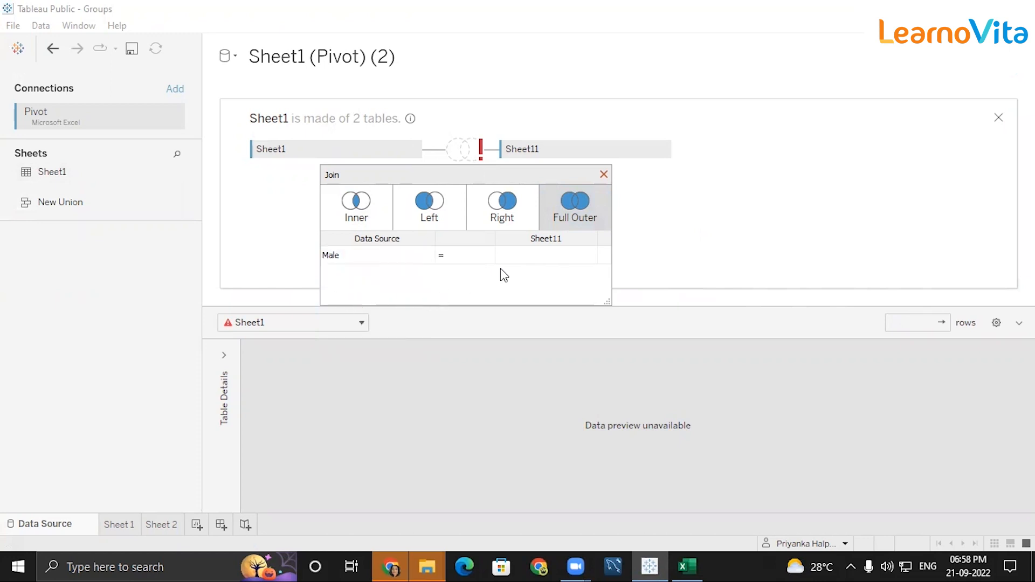
{"action": "left_click", "coordinate": [508, 297]}
{"action": "left_click", "coordinate": [523, 254]}
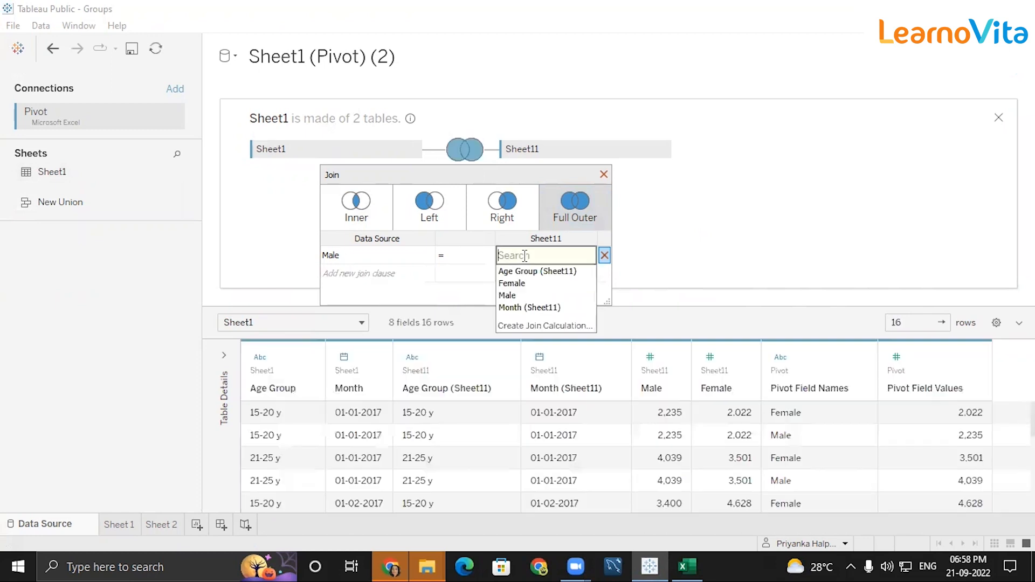
{"action": "left_click", "coordinate": [510, 293]}
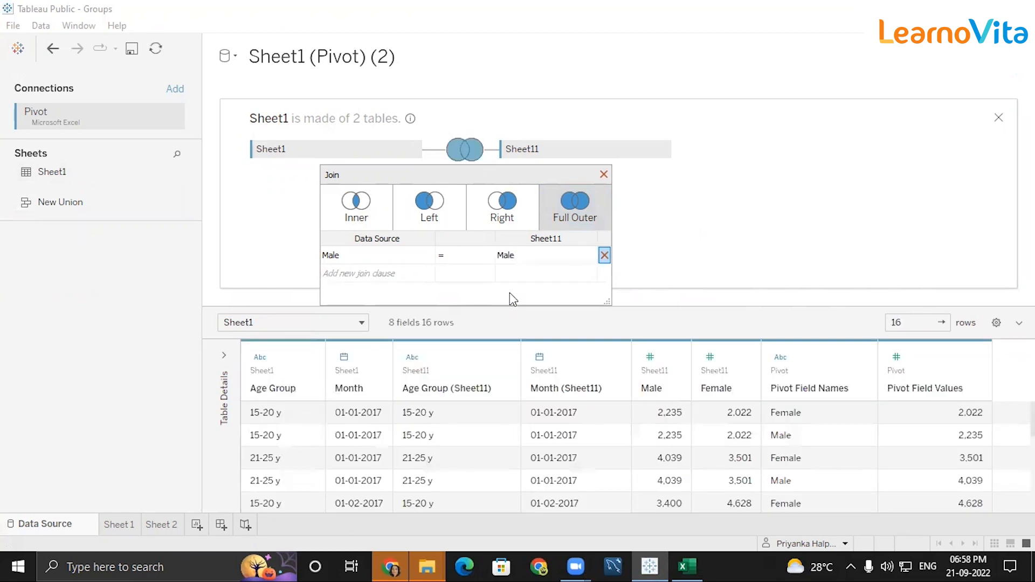
{"action": "left_click", "coordinate": [603, 175]}
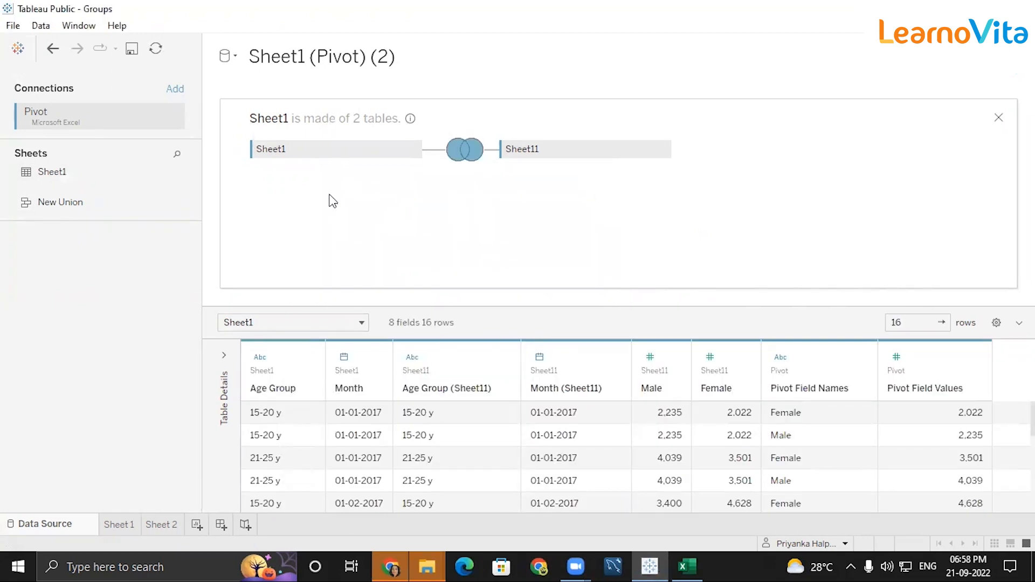